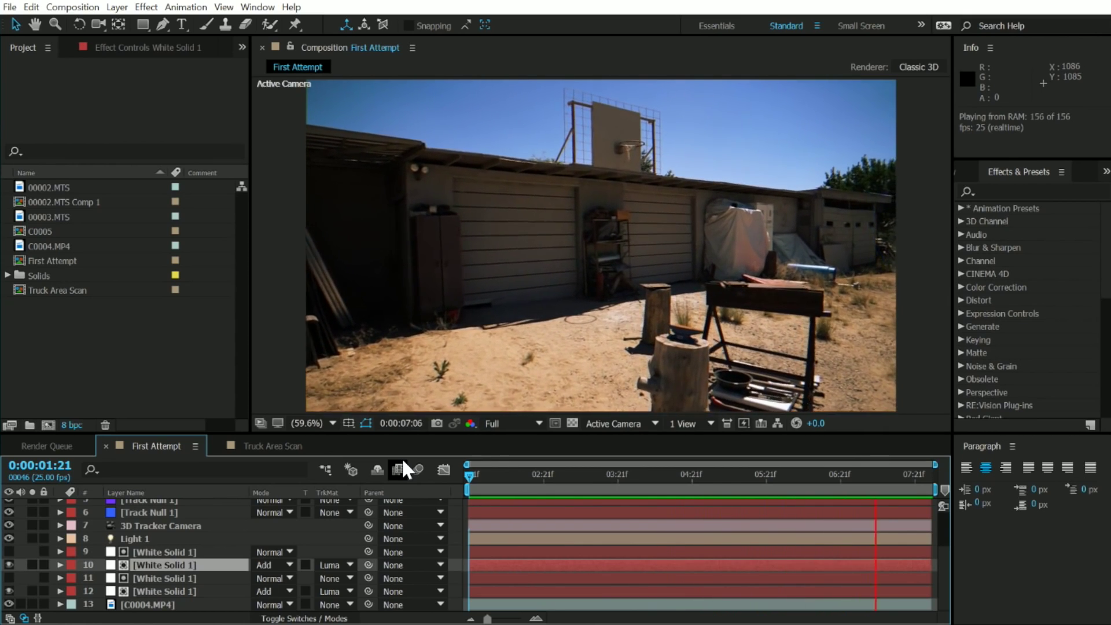
# Step: Create a new composition from the C0004.MP4 yard clip
pyautogui.moveTo(694, 475); pyautogui.dragTo(788, 476)
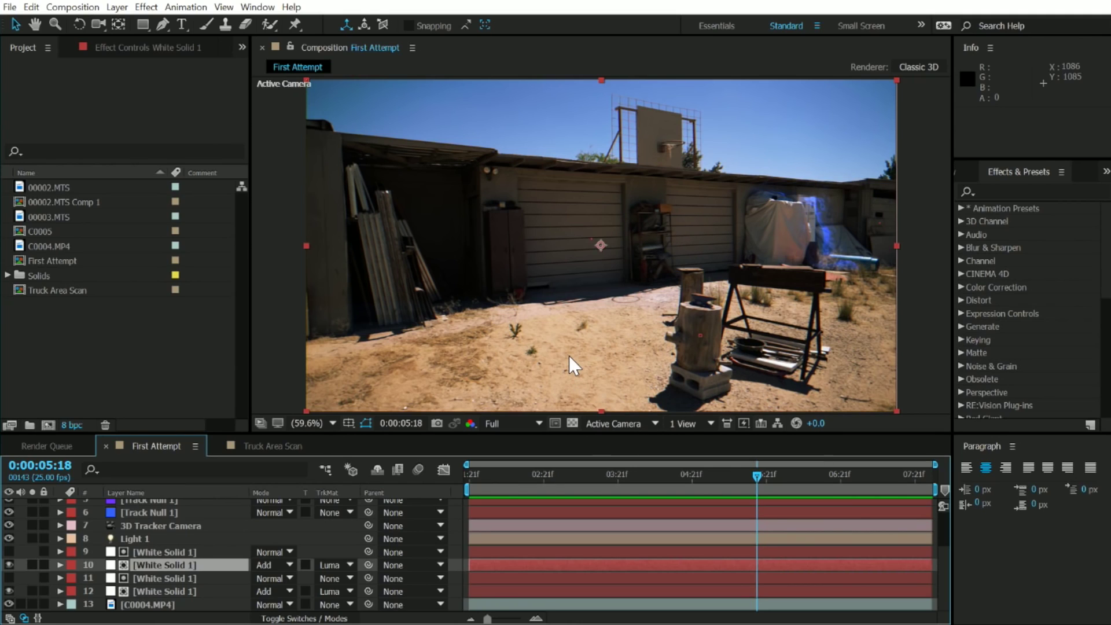
pyautogui.hotkey('shift', 'pageup')
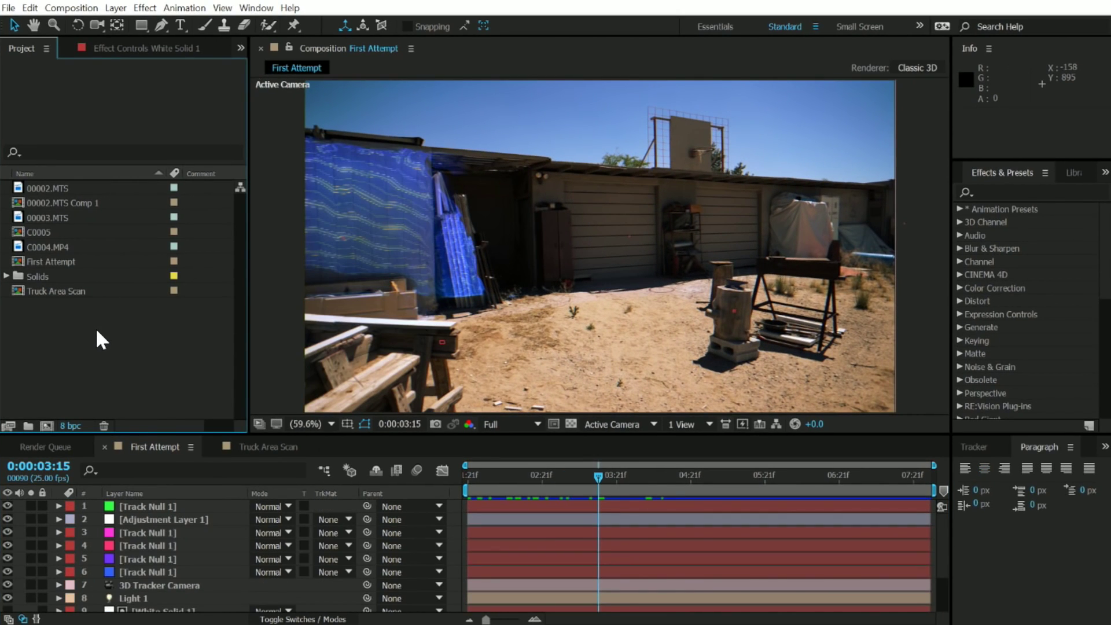
pyautogui.click(52, 246)
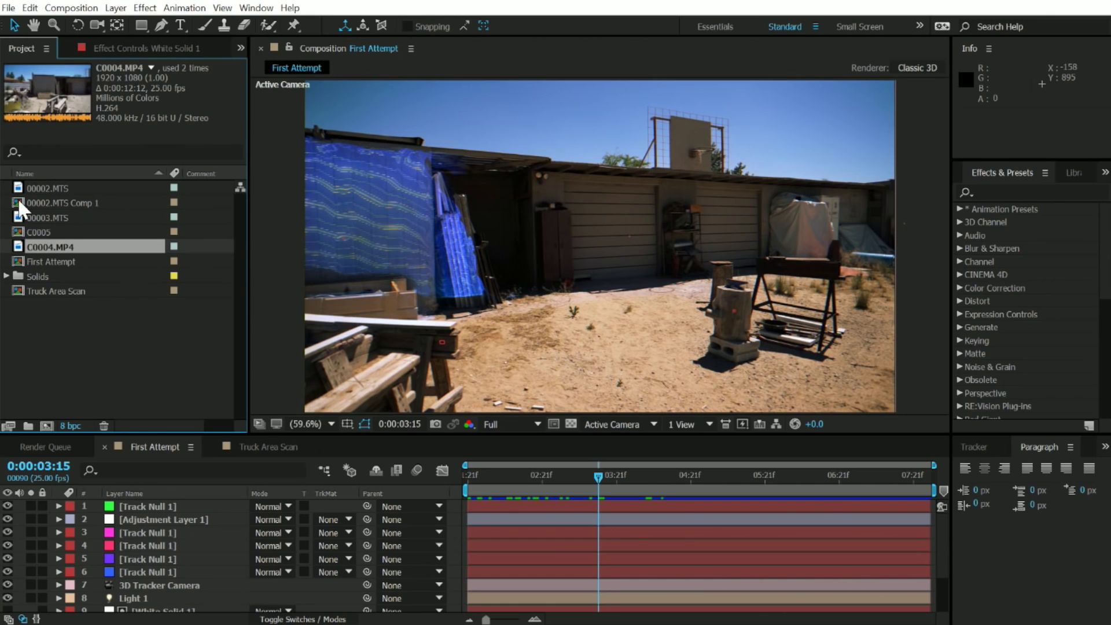
pyautogui.moveTo(46, 246)
pyautogui.mouseDown()
pyautogui.moveTo(51, 442)
pyautogui.moveTo(49, 427)
pyautogui.mouseUp()
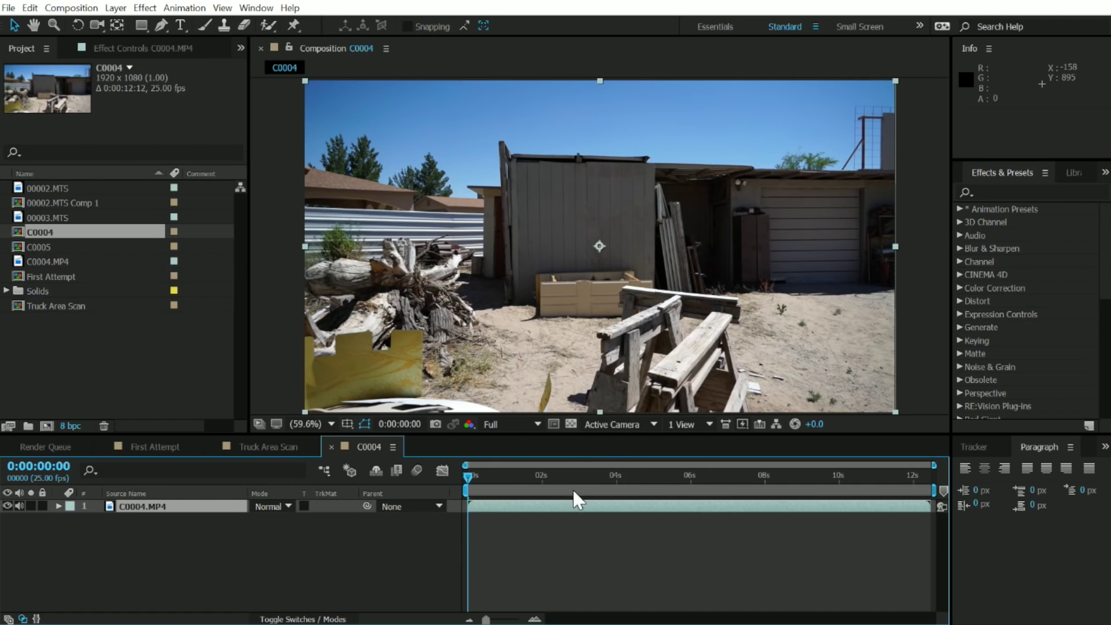
# Step: Set the work area from 0:00:02:09 to about 0:00:08:05 after scrubbing the footage
pyautogui.moveTo(469, 476); pyautogui.dragTo(878, 476)
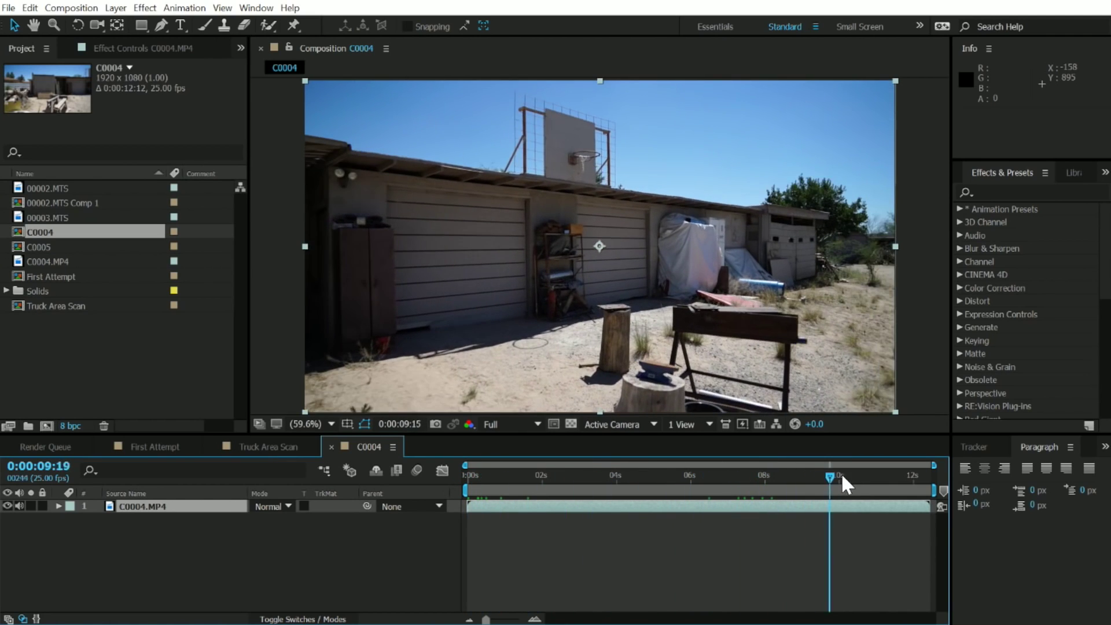
pyautogui.moveTo(814, 494)
pyautogui.mouseDown()
pyautogui.moveTo(474, 490)
pyautogui.moveTo(563, 480)
pyautogui.moveTo(554, 480)
pyautogui.mouseUp()
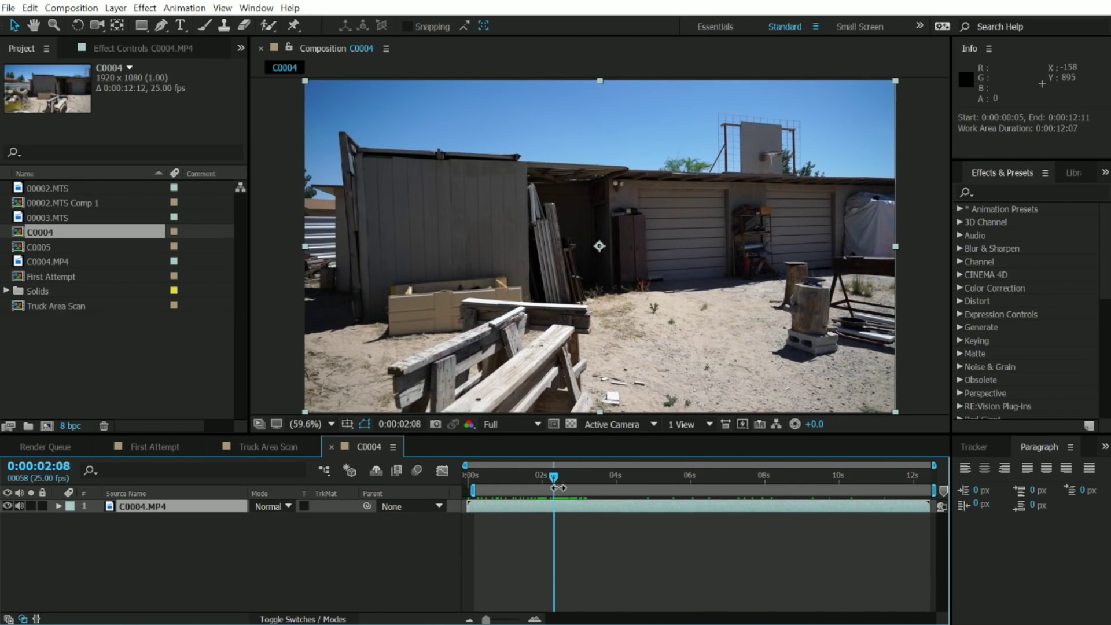
pyautogui.moveTo(477, 493); pyautogui.dragTo(773, 477)
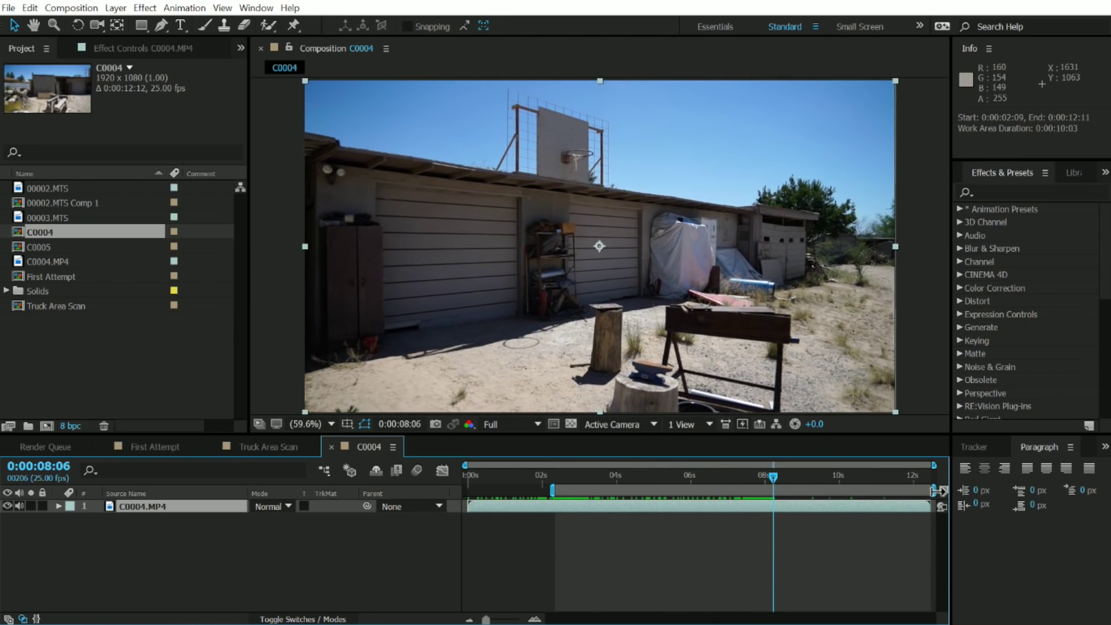
pyautogui.moveTo(934, 491); pyautogui.dragTo(786, 493)
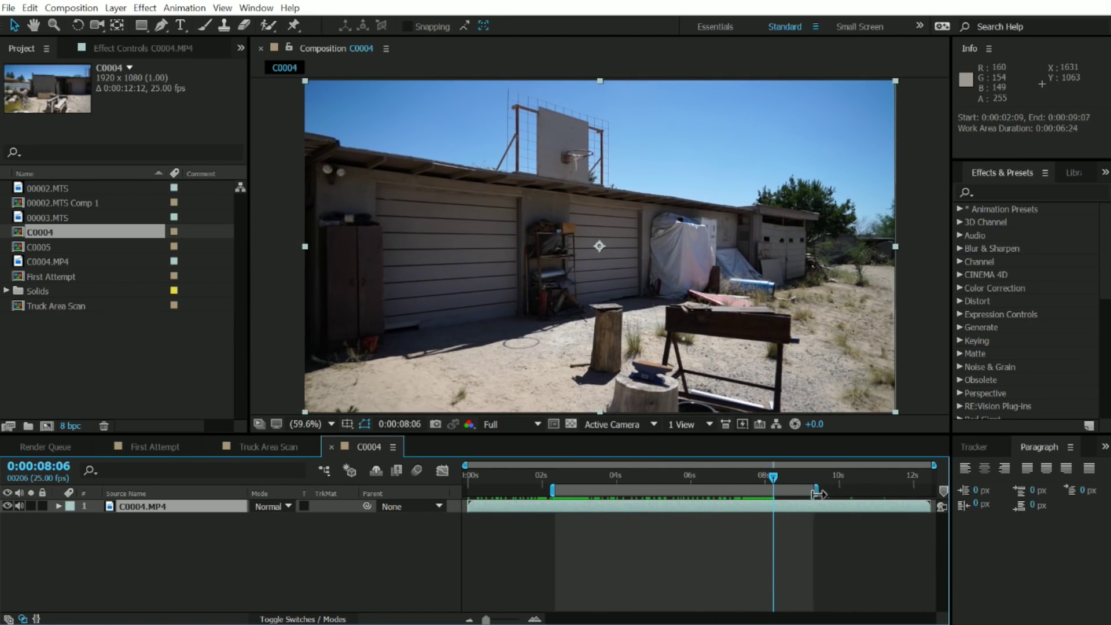
# Step: Trim the composition to the work area and preview it from the start
pyautogui.rightClick(697, 489)
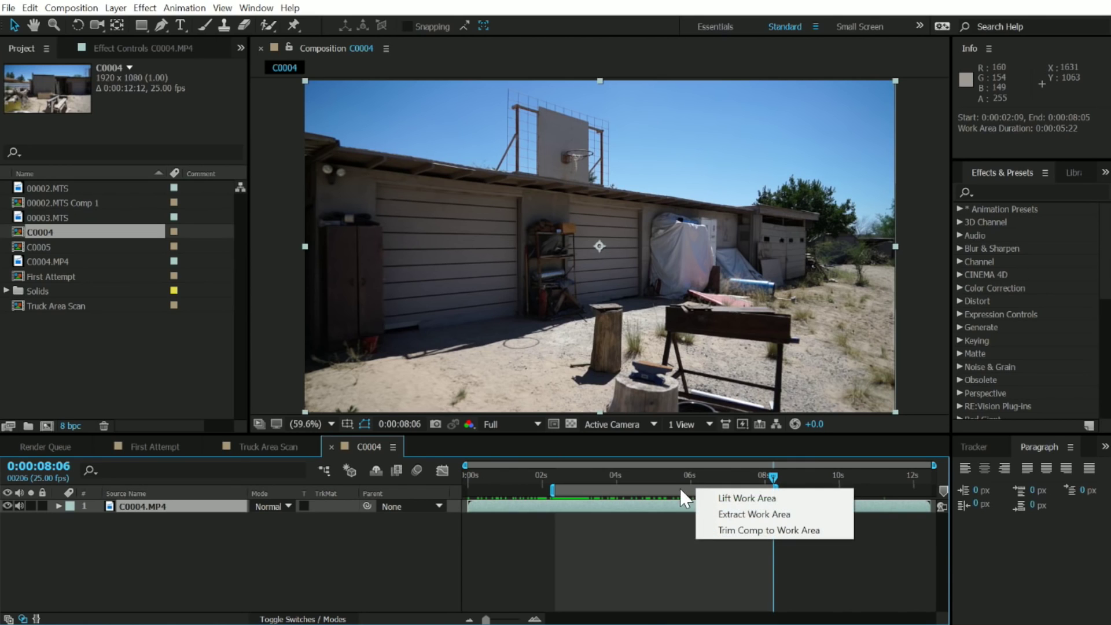
pyautogui.click(770, 531)
pyautogui.click(472, 474)
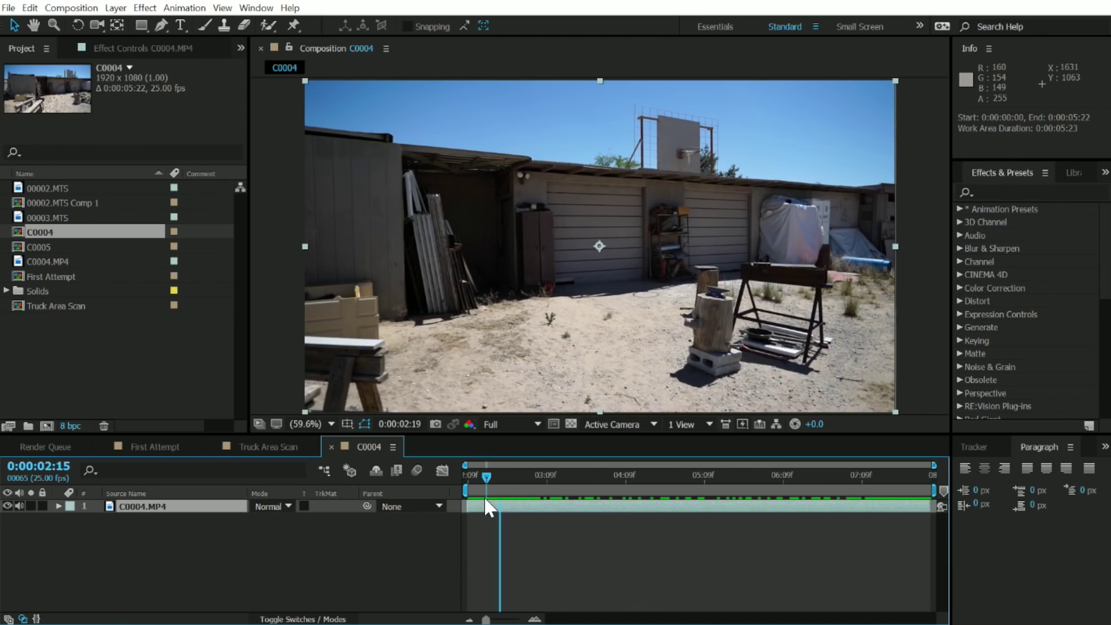
pyautogui.press('space')
pyautogui.click(486, 508)
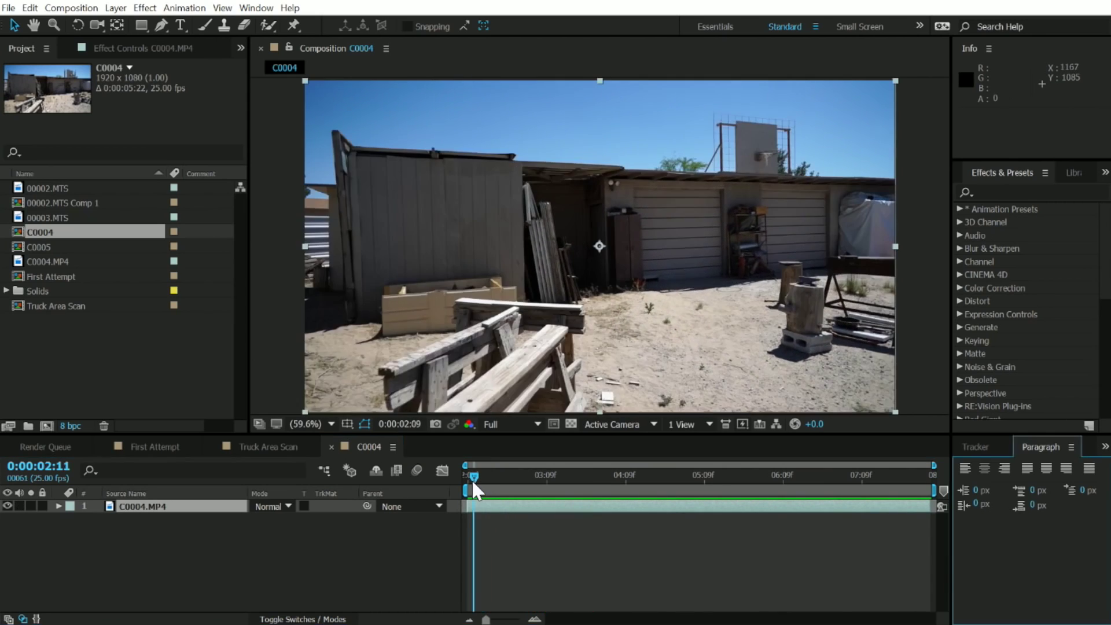
# Step: Run 3D Camera Tracker on the trimmed footage and scrub the solved track
pyautogui.moveTo(484, 476)
pyautogui.mouseDown()
pyautogui.moveTo(675, 473)
pyautogui.moveTo(469, 475)
pyautogui.mouseUp()
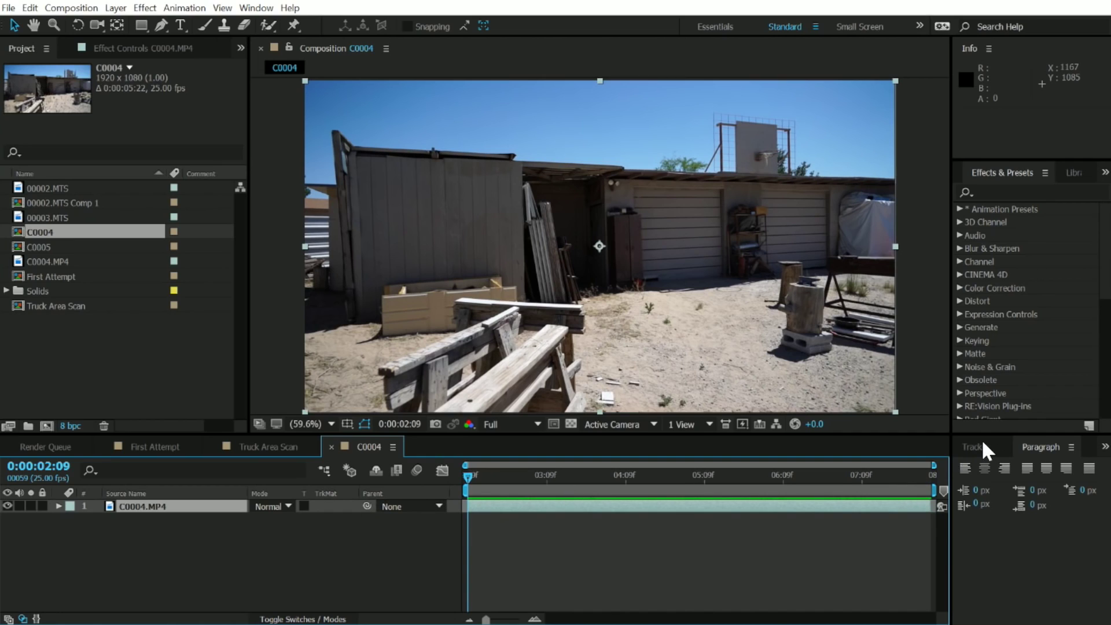
pyautogui.click(976, 446)
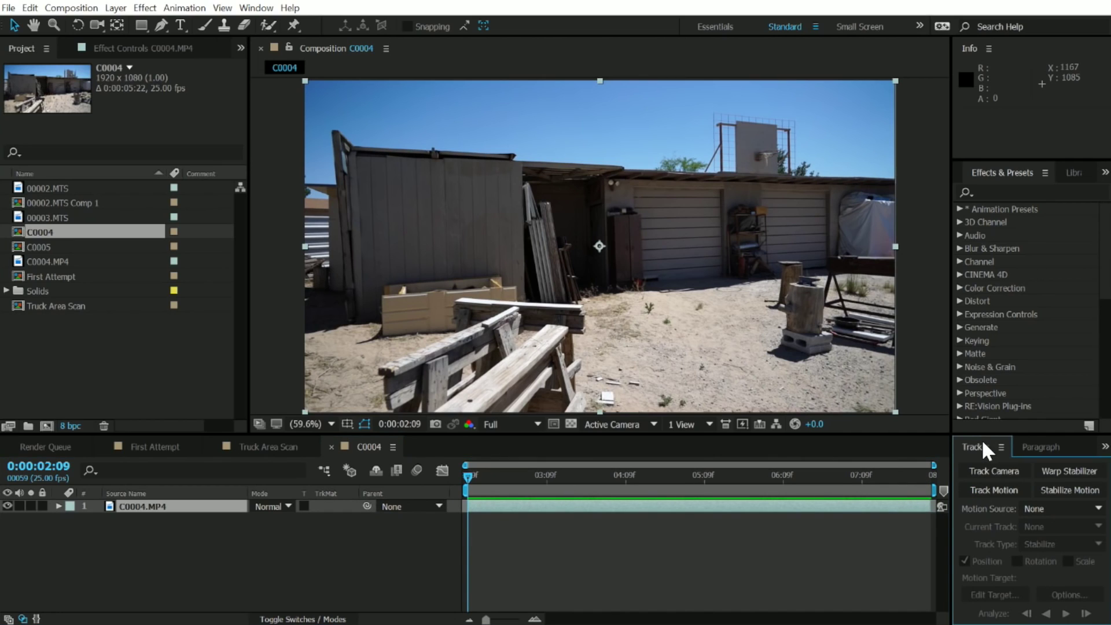
pyautogui.click(992, 470)
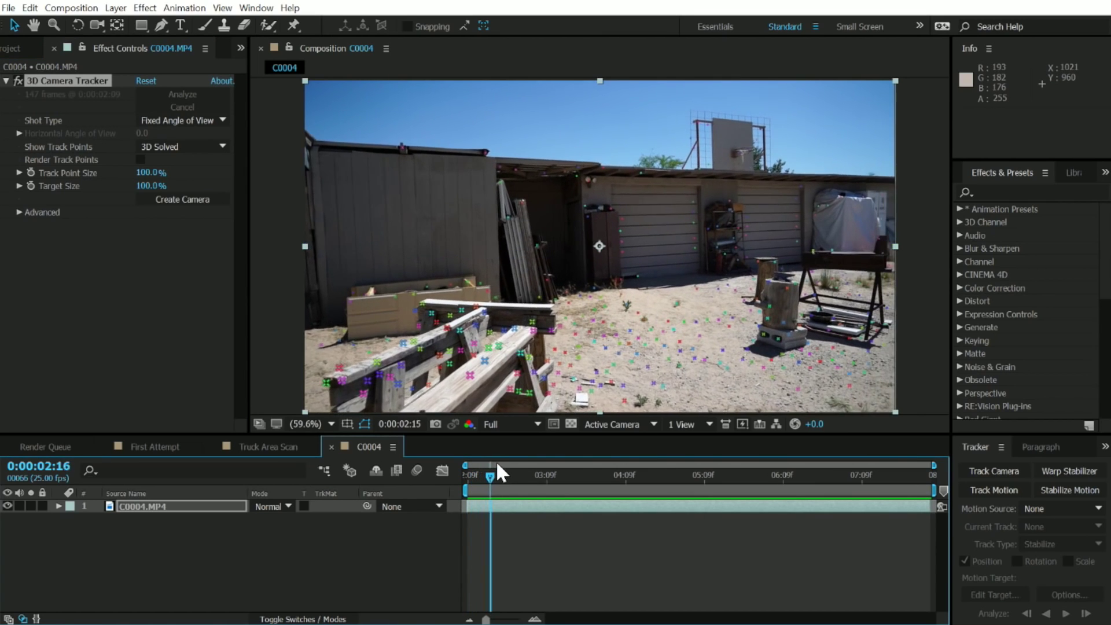
pyautogui.moveTo(469, 475)
pyautogui.mouseDown()
pyautogui.moveTo(729, 474)
pyautogui.moveTo(703, 476)
pyautogui.mouseUp()
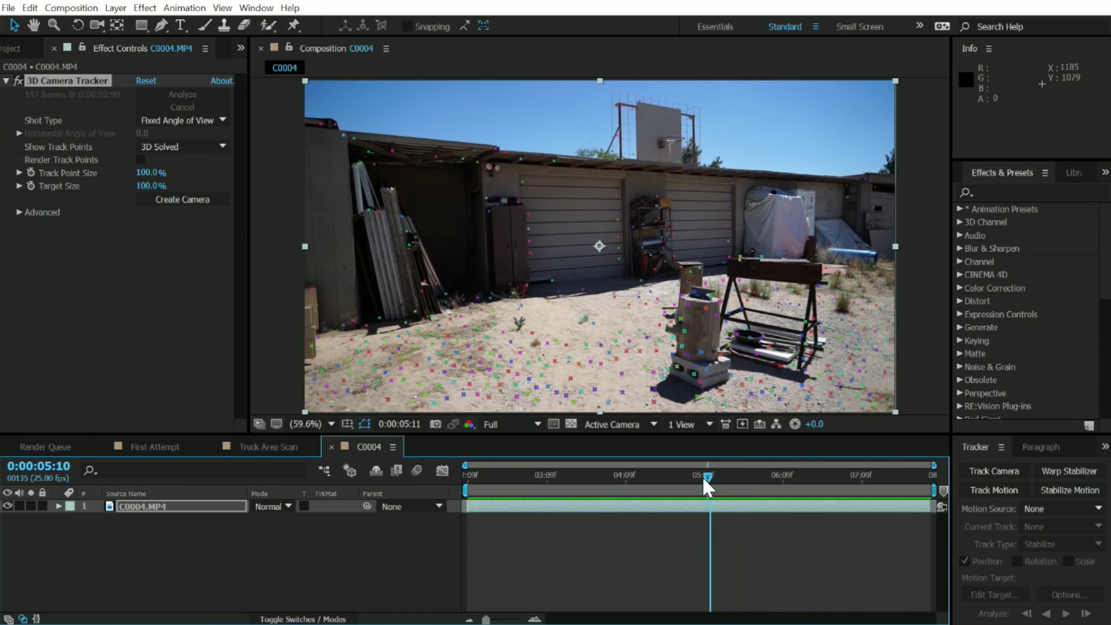
# Step: Set the ground plane and origin on track points on the sand near the shed
pyautogui.rightClick(596, 331)
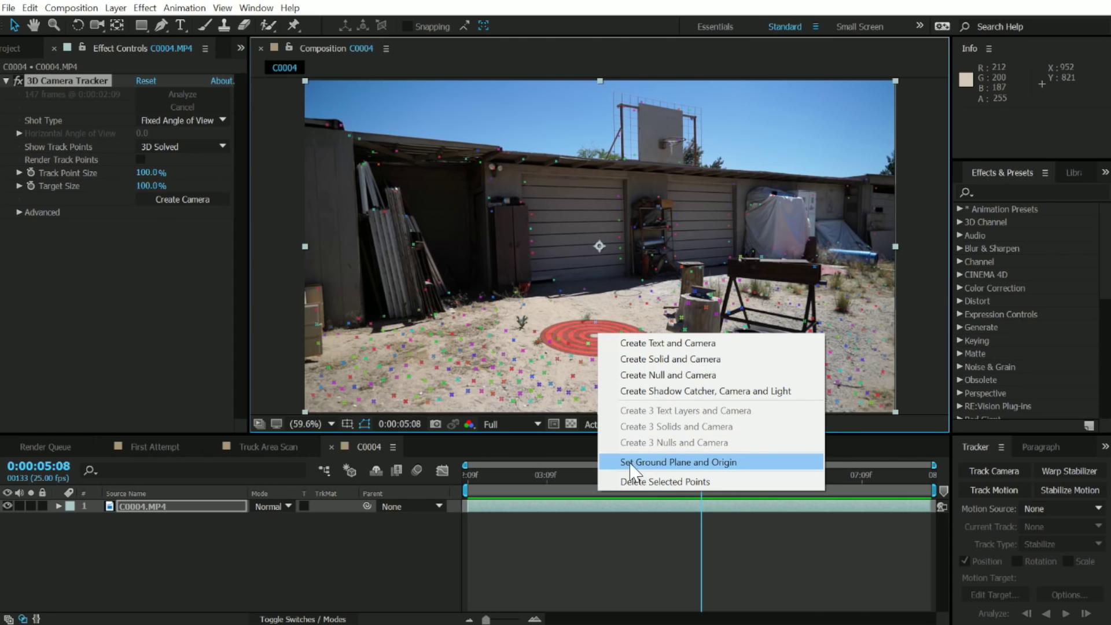
pyautogui.click(708, 463)
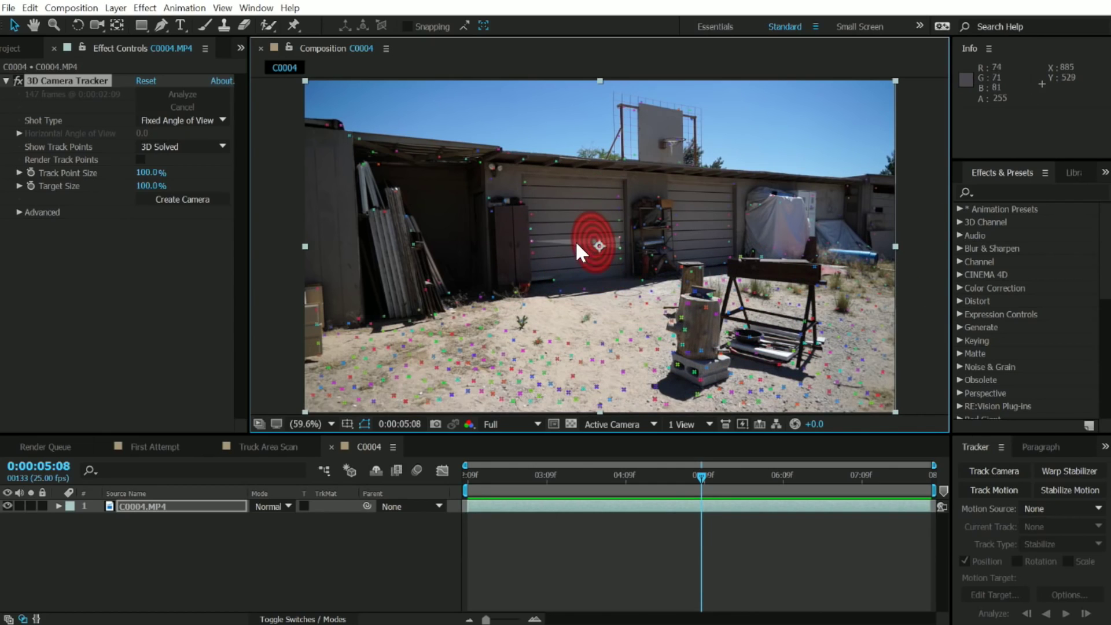
# Step: Create a tracker camera with a null, plus two more nulls on shed-wall track points
pyautogui.rightClick(578, 220)
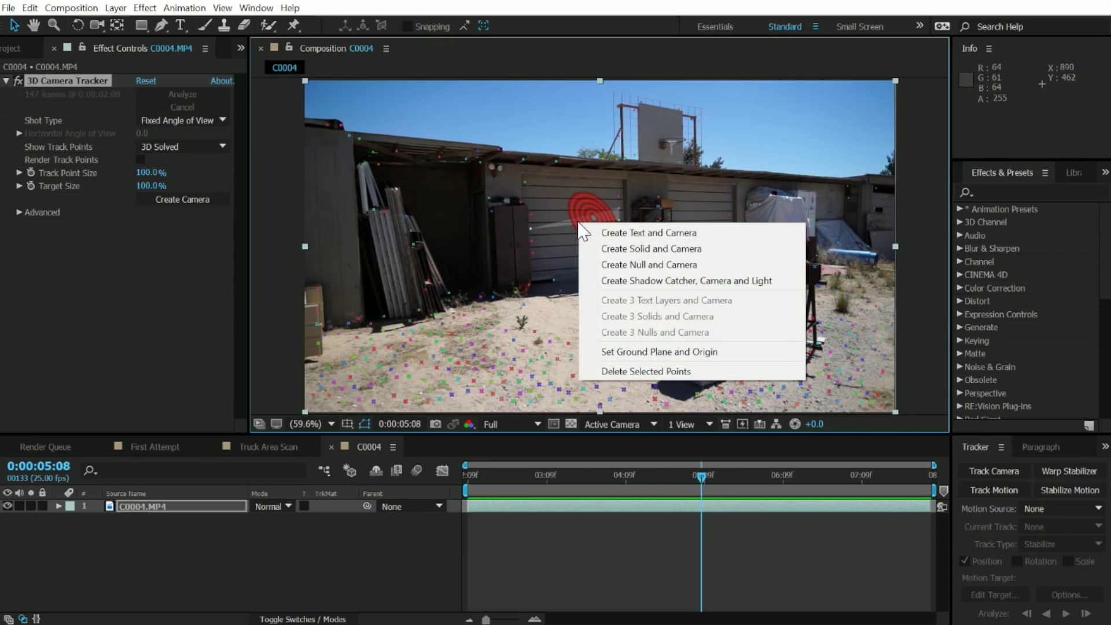
pyautogui.click(652, 265)
pyautogui.rightClick(703, 219)
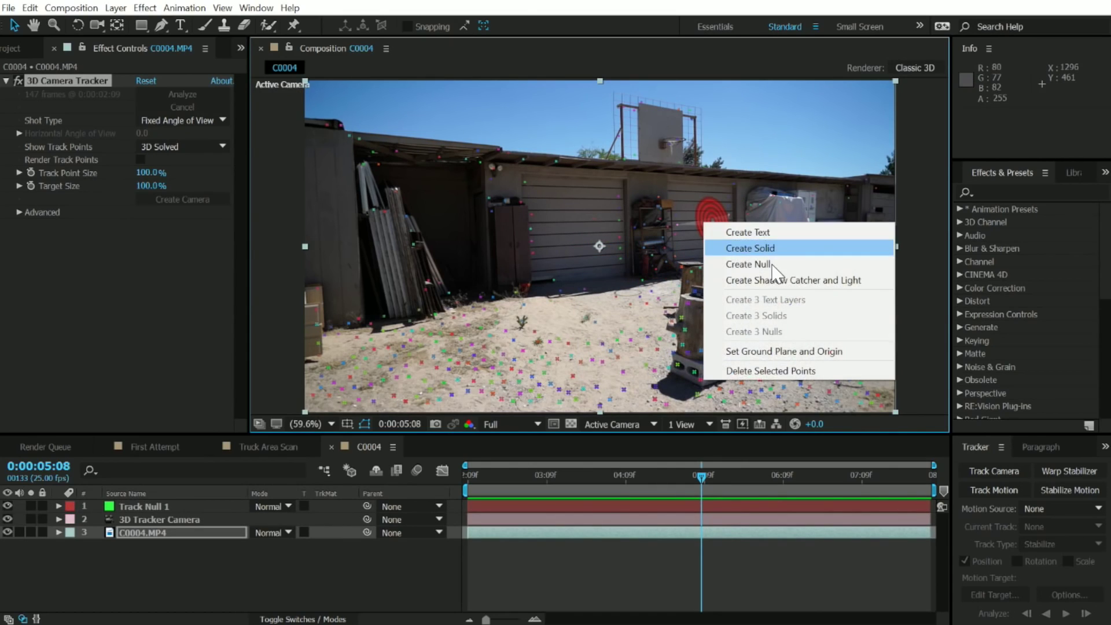
pyautogui.click(773, 264)
pyautogui.rightClick(857, 211)
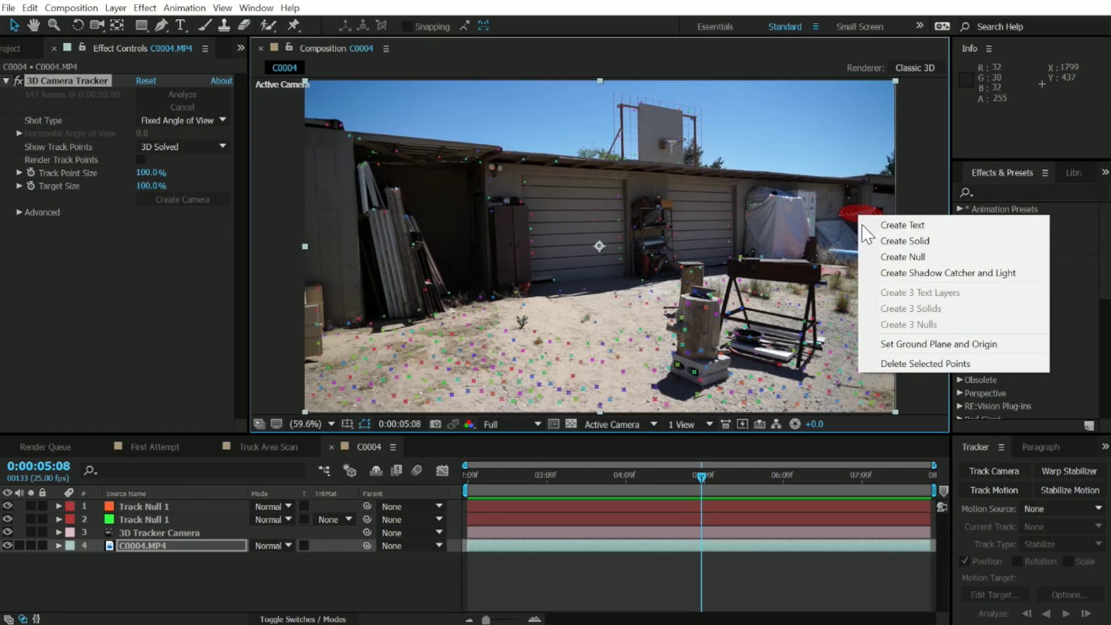
pyautogui.click(902, 258)
# Step: Add a fourth track null at an earlier frame and hide the track points
pyautogui.moveTo(700, 475); pyautogui.dragTo(471, 475)
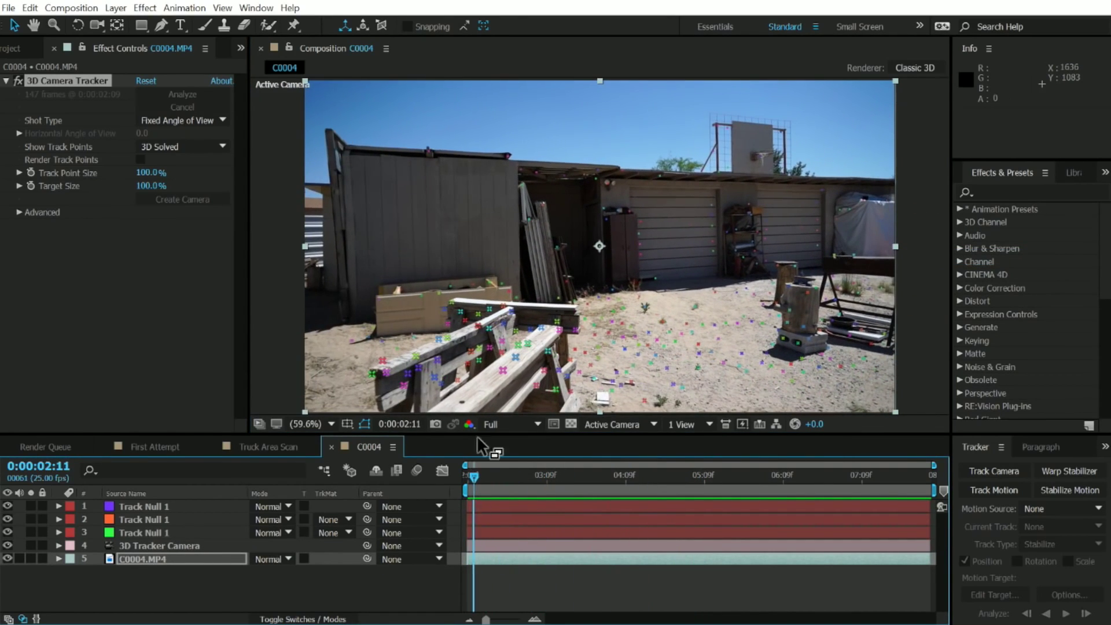
pyautogui.rightClick(467, 238)
pyautogui.click(530, 289)
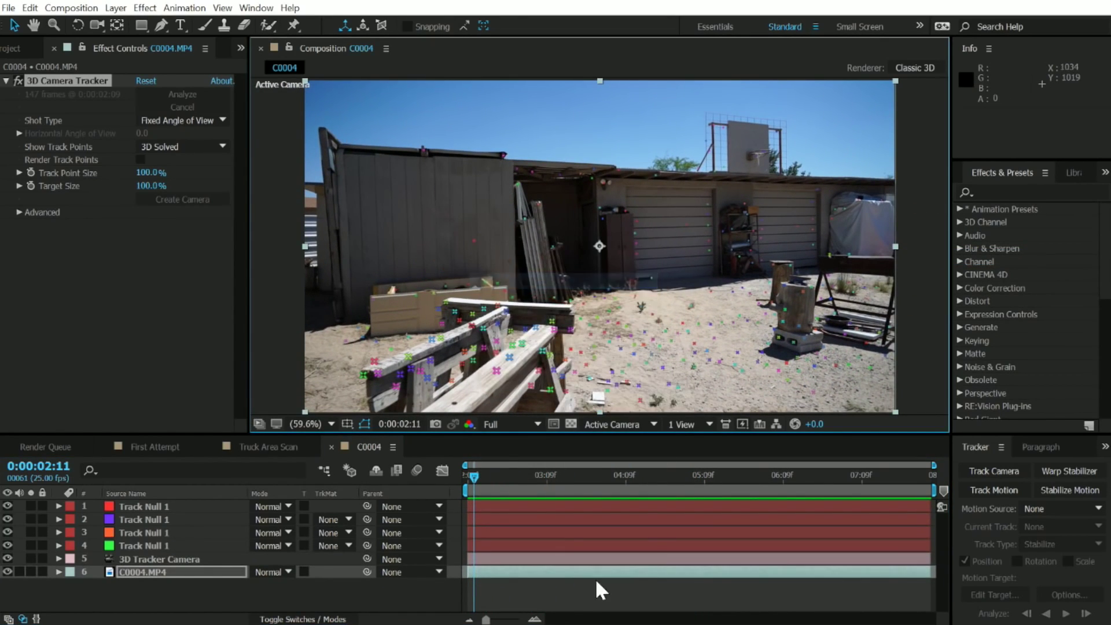
pyautogui.click(580, 589)
# Step: Select the track nulls and scrub forward to check they stick to the wall
pyautogui.click(143, 546)
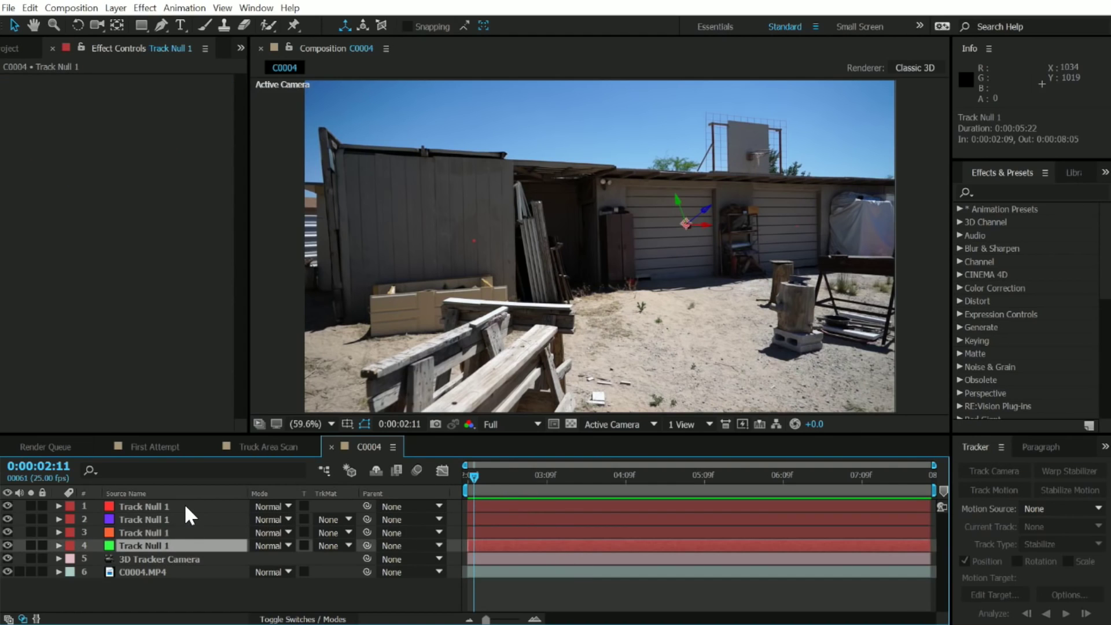
pyautogui.keyDown('shift'); pyautogui.click(185, 507); pyautogui.keyUp('shift')
pyautogui.moveTo(481, 475)
pyautogui.mouseDown()
pyautogui.moveTo(684, 476)
pyautogui.moveTo(473, 486)
pyautogui.moveTo(907, 476)
pyautogui.mouseUp()
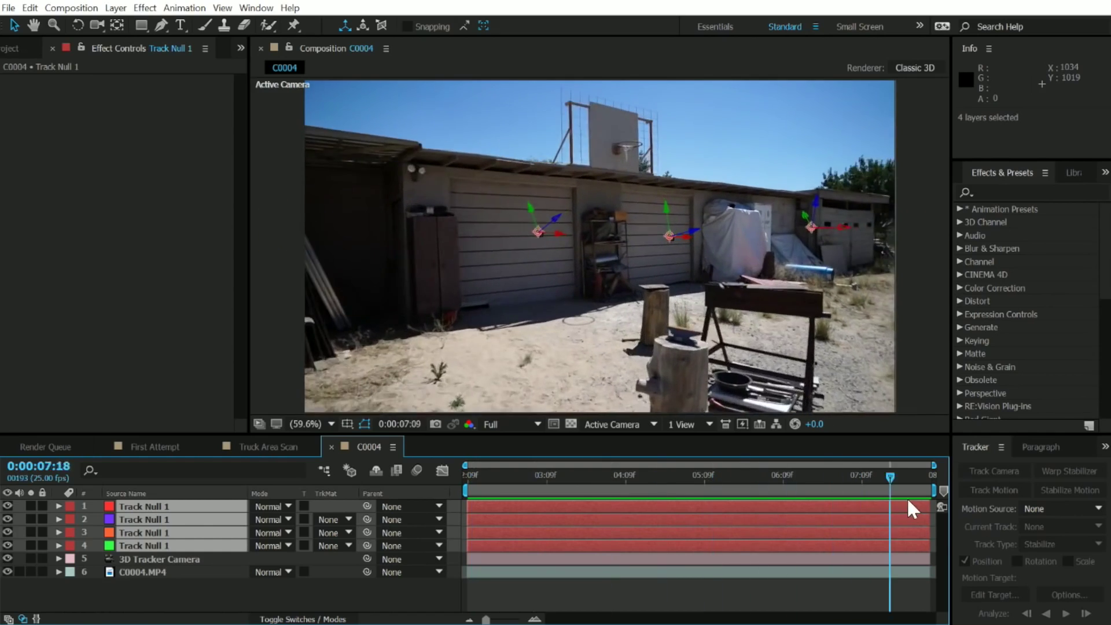
pyautogui.click(381, 537)
pyautogui.moveTo(470, 476)
pyautogui.mouseDown()
pyautogui.moveTo(779, 475)
pyautogui.moveTo(760, 477)
pyautogui.mouseUp()
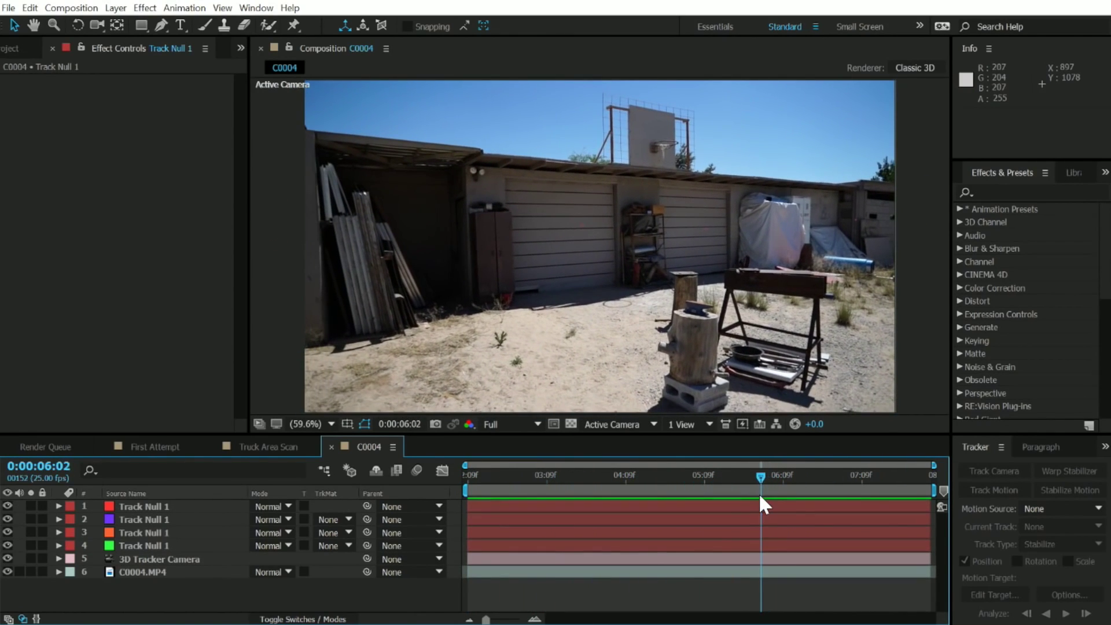
# Step: Create a new white solid layer named Element 3D
pyautogui.click(116, 8)
pyautogui.moveTo(87, 24)
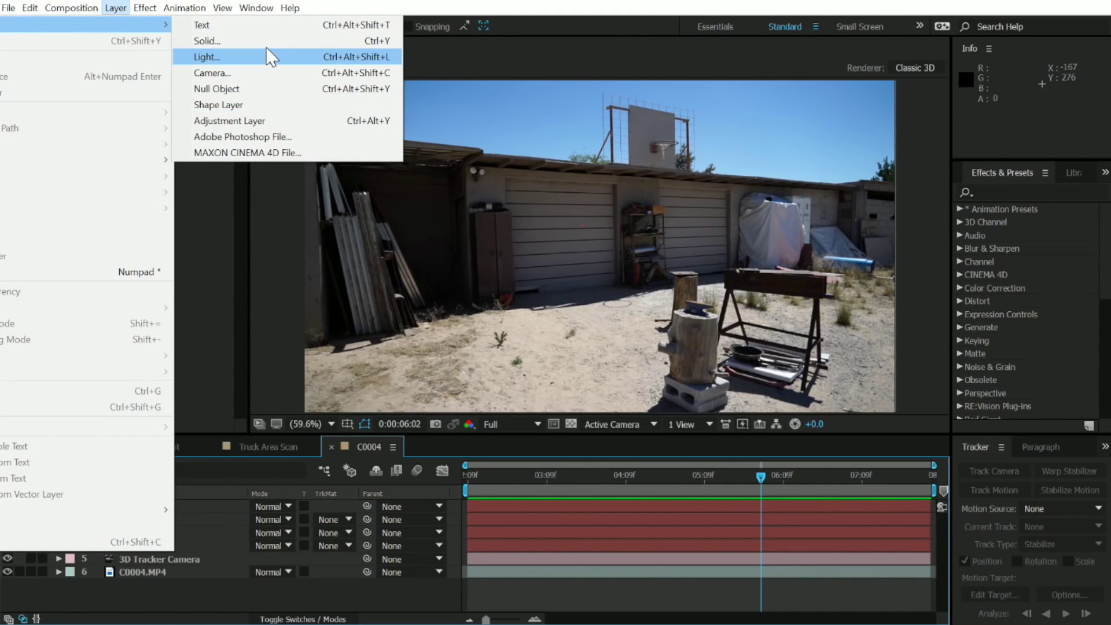
pyautogui.click(208, 41)
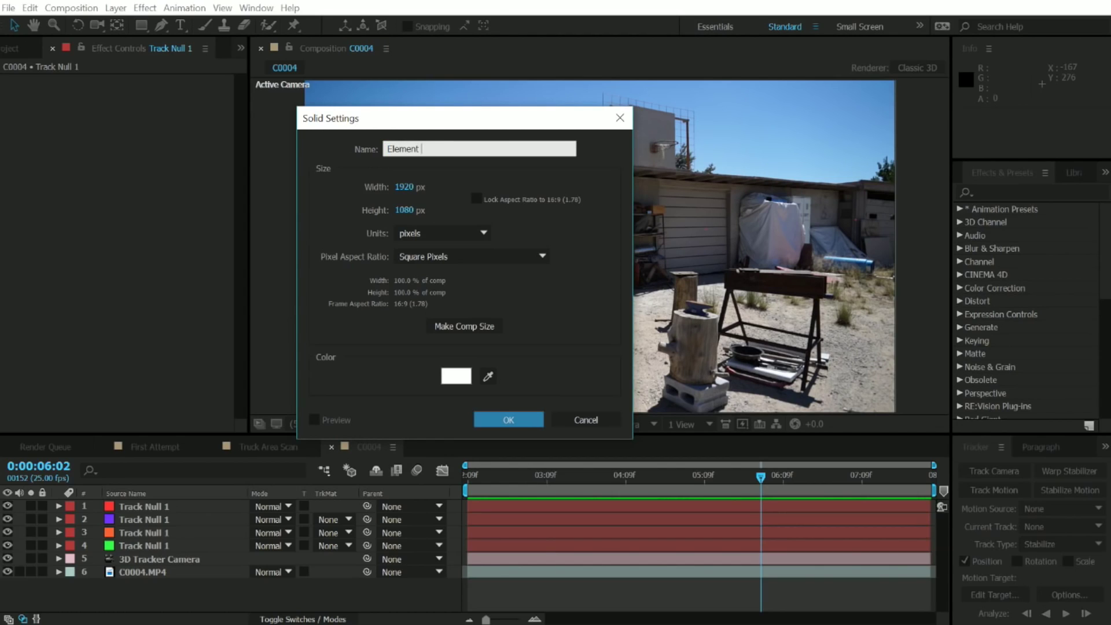
pyautogui.click(501, 415)
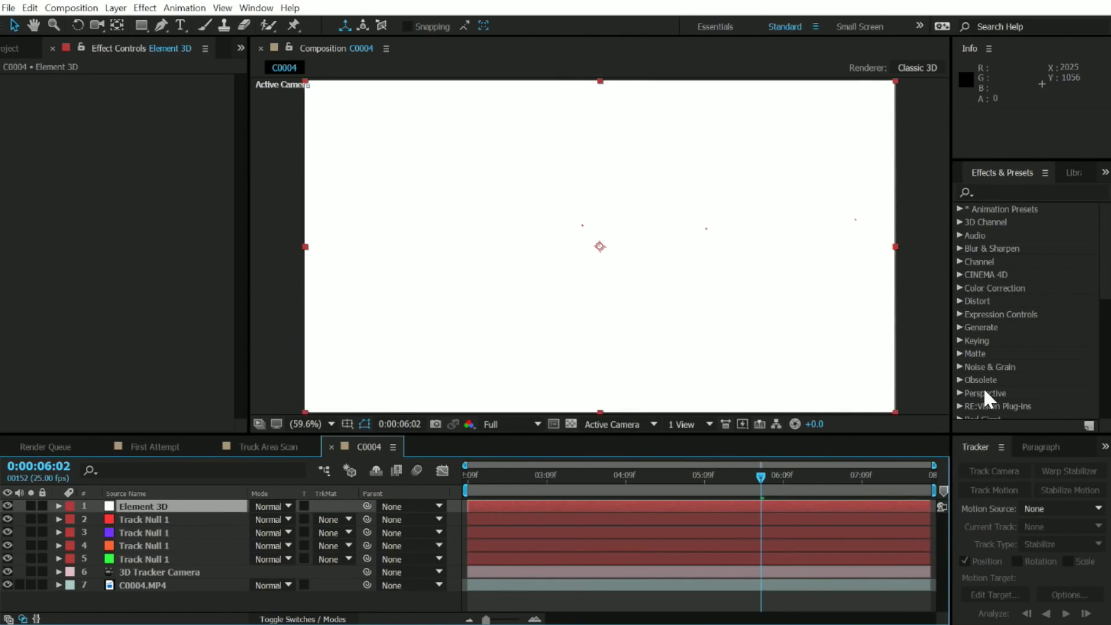
pyautogui.scroll(-8, 1010, 249)
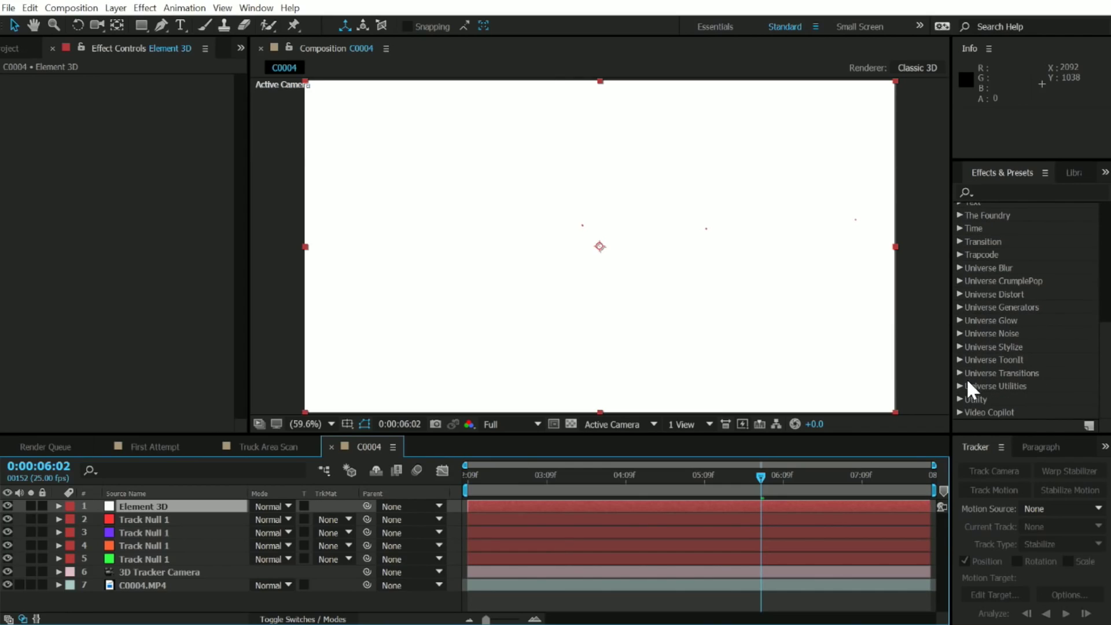
# Step: Apply the Video Copilot Element effect to the Element 3D layer
pyautogui.click(960, 413)
pyautogui.scroll(-3, 990, 374)
pyautogui.moveTo(1008, 334); pyautogui.dragTo(1005, 350)
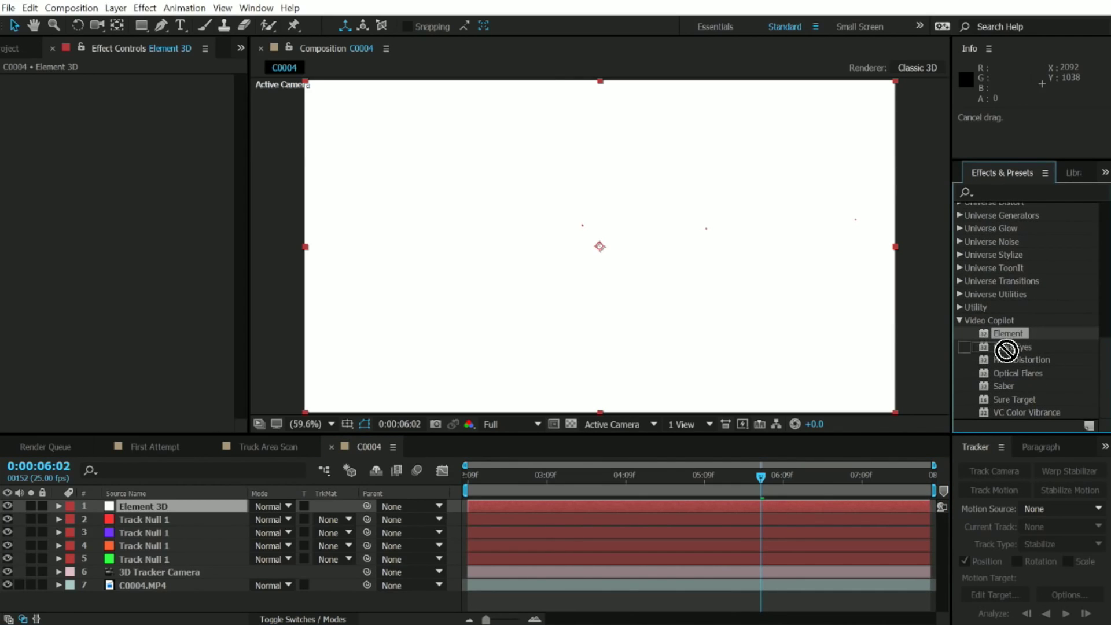
pyautogui.moveTo(779, 512); pyautogui.dragTo(778, 506)
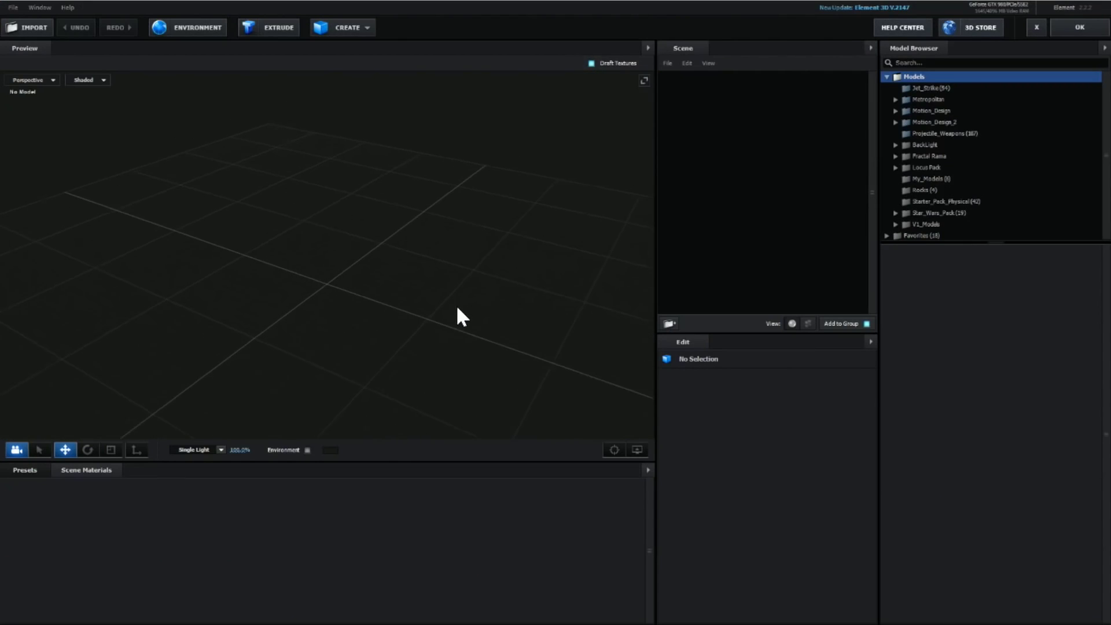
# Step: Orbit the loaded Shed Scan model from several angles, then return to the composition
pyautogui.moveTo(466, 296); pyautogui.dragTo(381, 267)
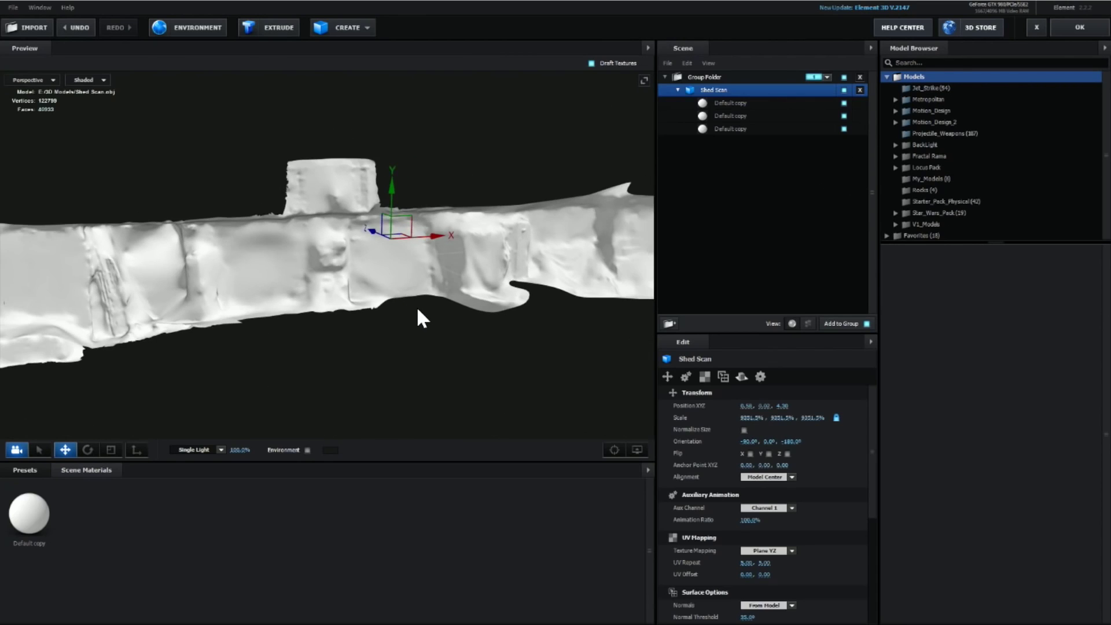
pyautogui.moveTo(417, 307)
pyautogui.mouseDown()
pyautogui.moveTo(383, 318)
pyautogui.moveTo(475, 298)
pyautogui.moveTo(353, 278)
pyautogui.moveTo(372, 292)
pyautogui.mouseUp()
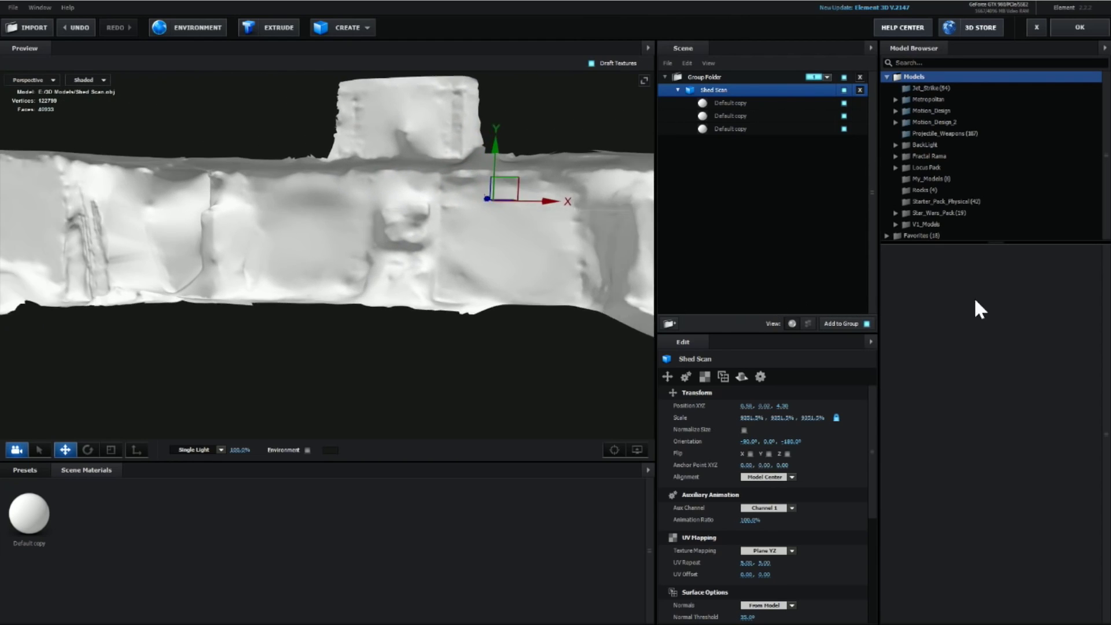
pyautogui.moveTo(469, 278); pyautogui.dragTo(308, 277)
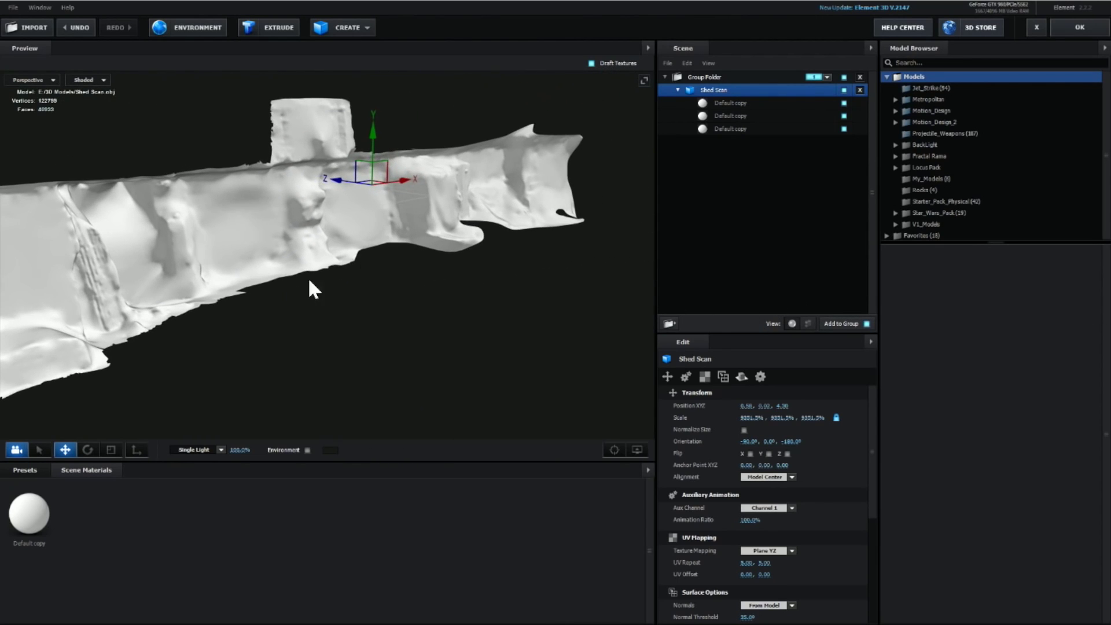
pyautogui.moveTo(362, 210)
pyautogui.mouseDown()
pyautogui.moveTo(422, 204)
pyautogui.moveTo(484, 219)
pyautogui.moveTo(396, 212)
pyautogui.moveTo(426, 214)
pyautogui.moveTo(261, 243)
pyautogui.moveTo(203, 272)
pyautogui.moveTo(417, 299)
pyautogui.moveTo(378, 315)
pyautogui.moveTo(389, 300)
pyautogui.mouseUp()
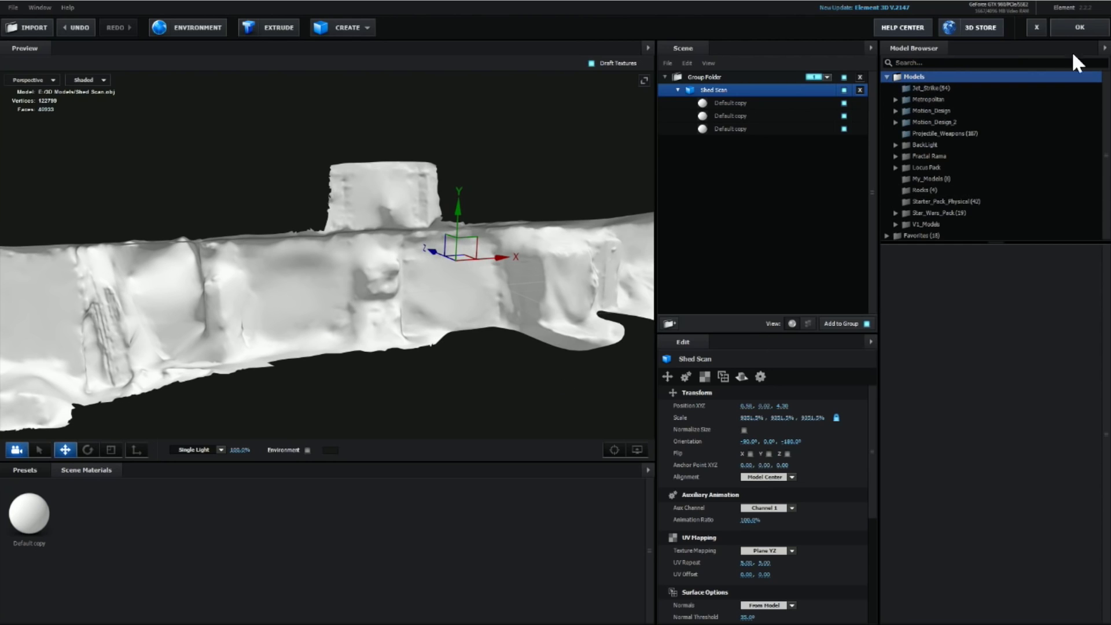
pyautogui.click(1075, 21)
pyautogui.click(526, 476)
pyautogui.press('space')
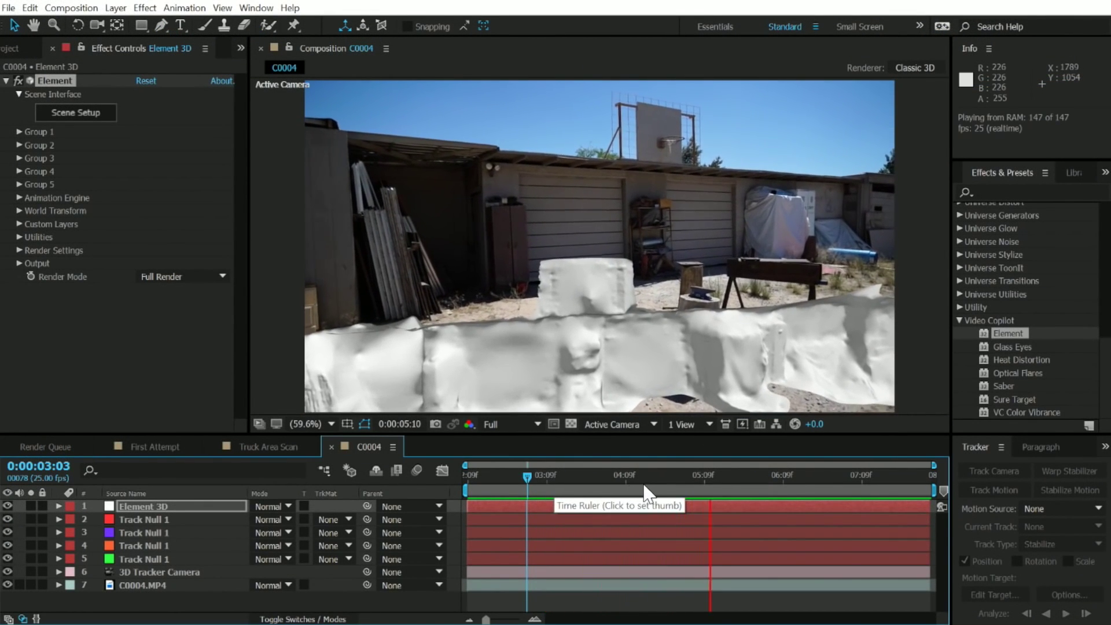
pyautogui.press('space')
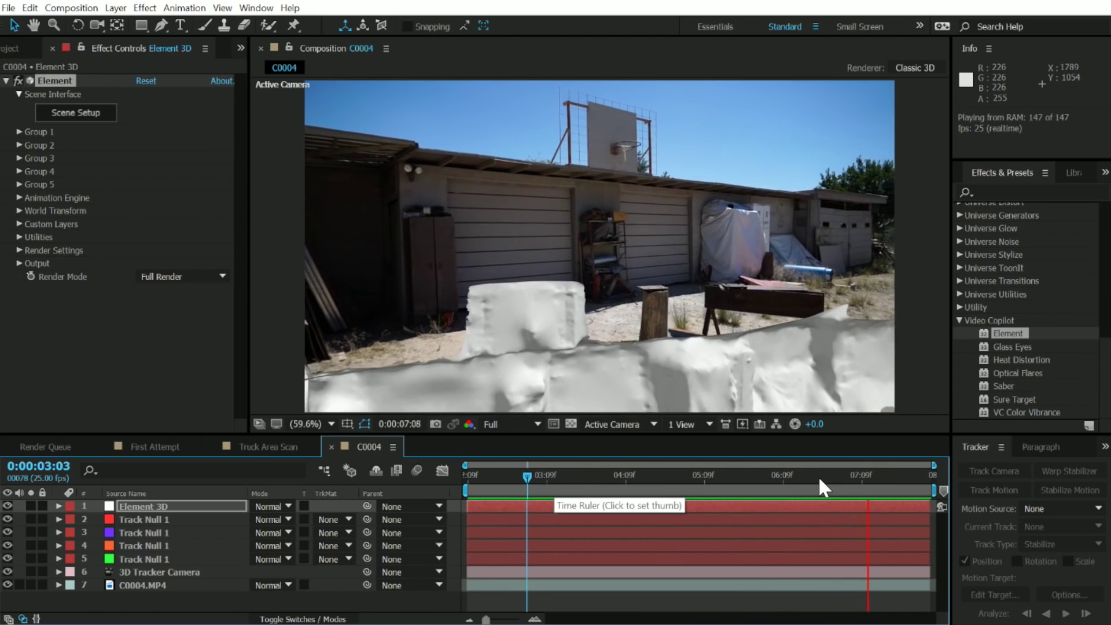
pyautogui.moveTo(480, 475)
pyautogui.mouseDown()
pyautogui.moveTo(687, 475)
pyautogui.moveTo(678, 487)
pyautogui.mouseUp()
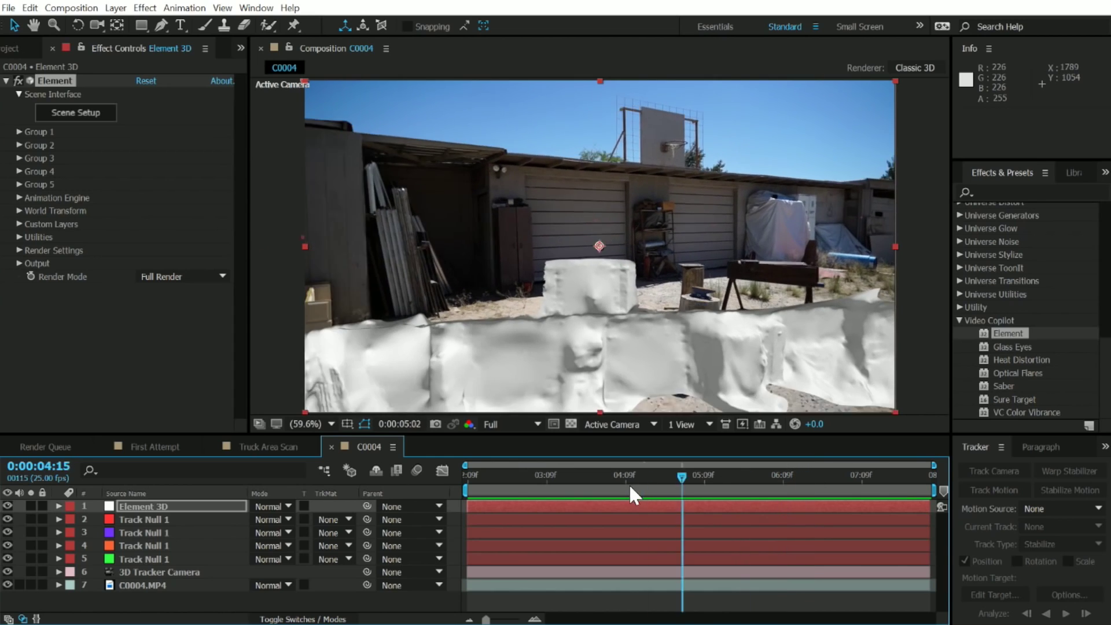
pyautogui.press('pageup')
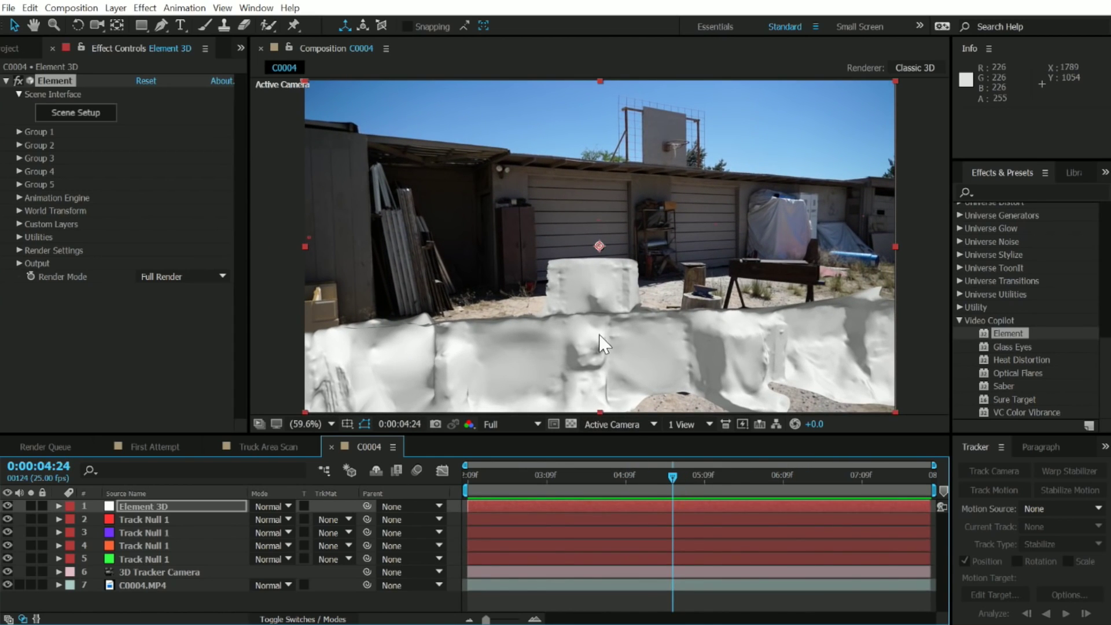
# Step: Scrub Element's World Position and Z Rotation so the scan sits over the shed wall
pyautogui.click(18, 210)
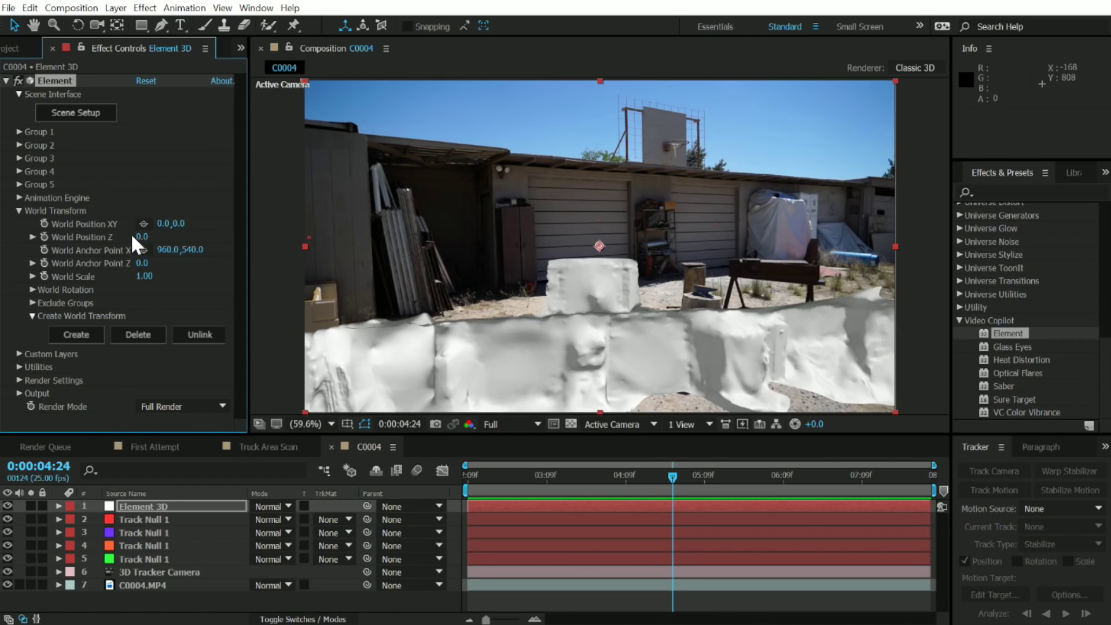
pyautogui.moveTo(171, 228); pyautogui.dragTo(351, 225)
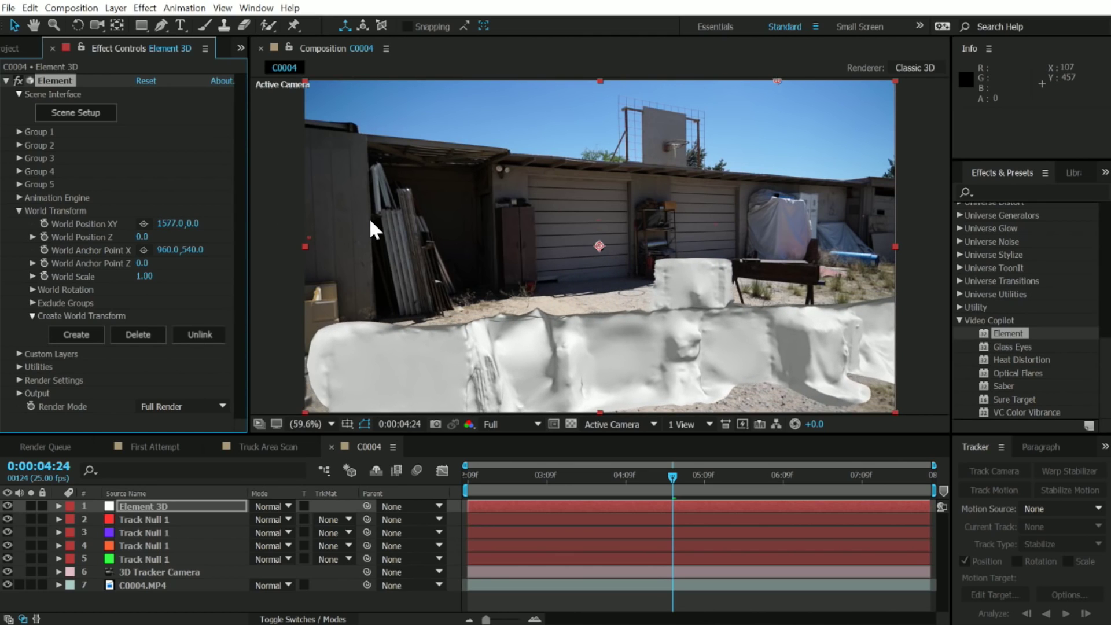
pyautogui.moveTo(368, 219); pyautogui.dragTo(387, 218)
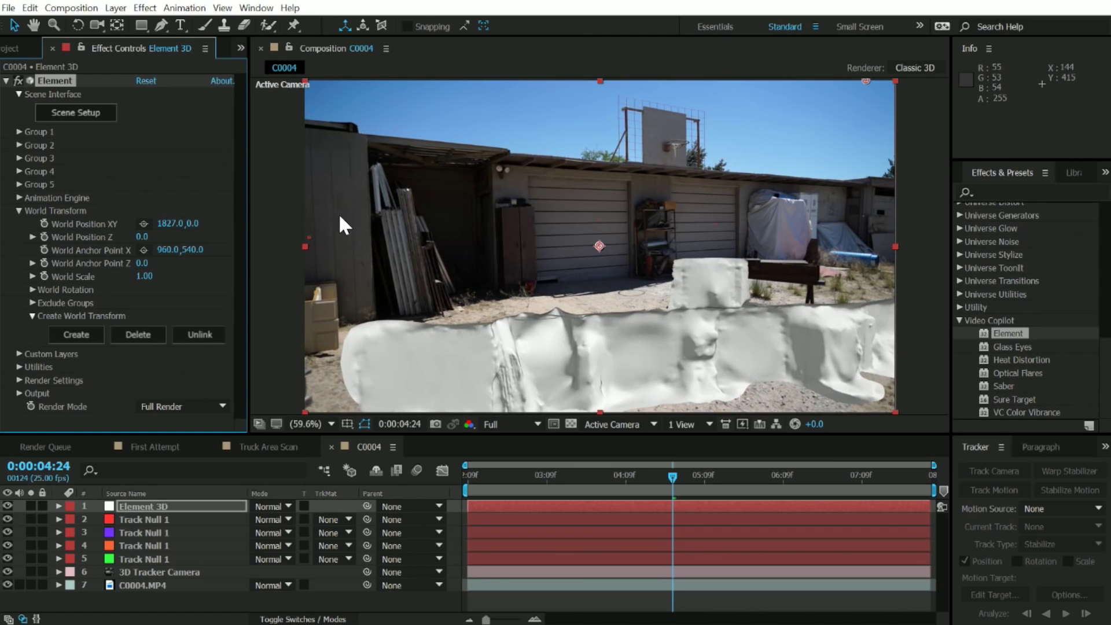
pyautogui.moveTo(194, 224); pyautogui.dragTo(52, 225)
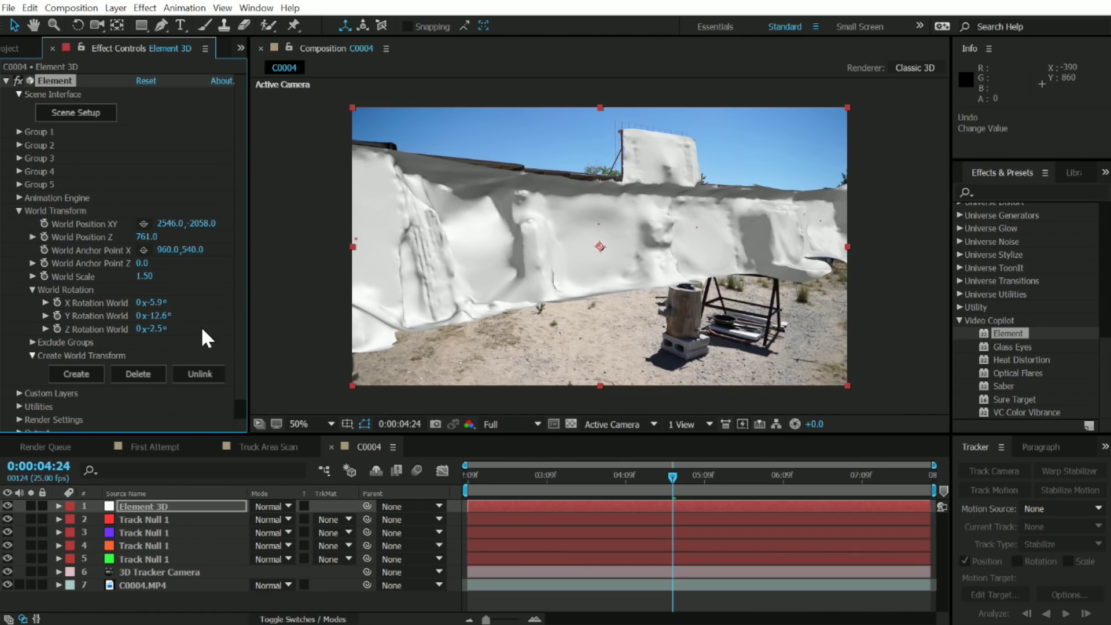
pyautogui.moveTo(162, 328)
pyautogui.mouseDown()
pyautogui.moveTo(171, 329)
pyautogui.moveTo(153, 302)
pyautogui.mouseUp()
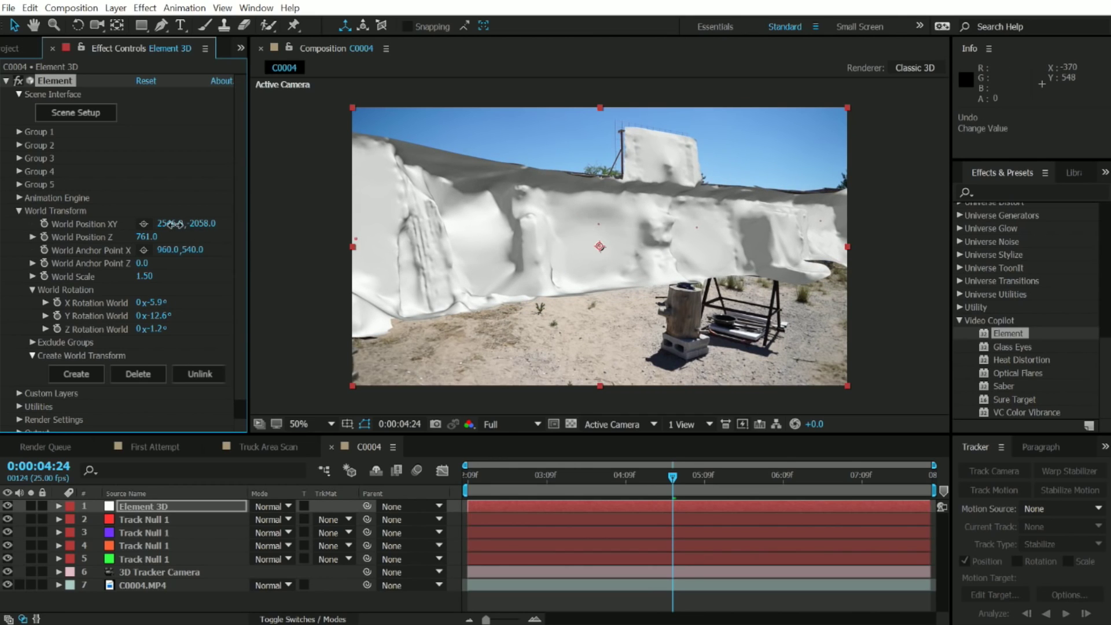
pyautogui.moveTo(173, 223)
pyautogui.mouseDown()
pyautogui.moveTo(164, 223)
pyautogui.moveTo(195, 224)
pyautogui.mouseUp()
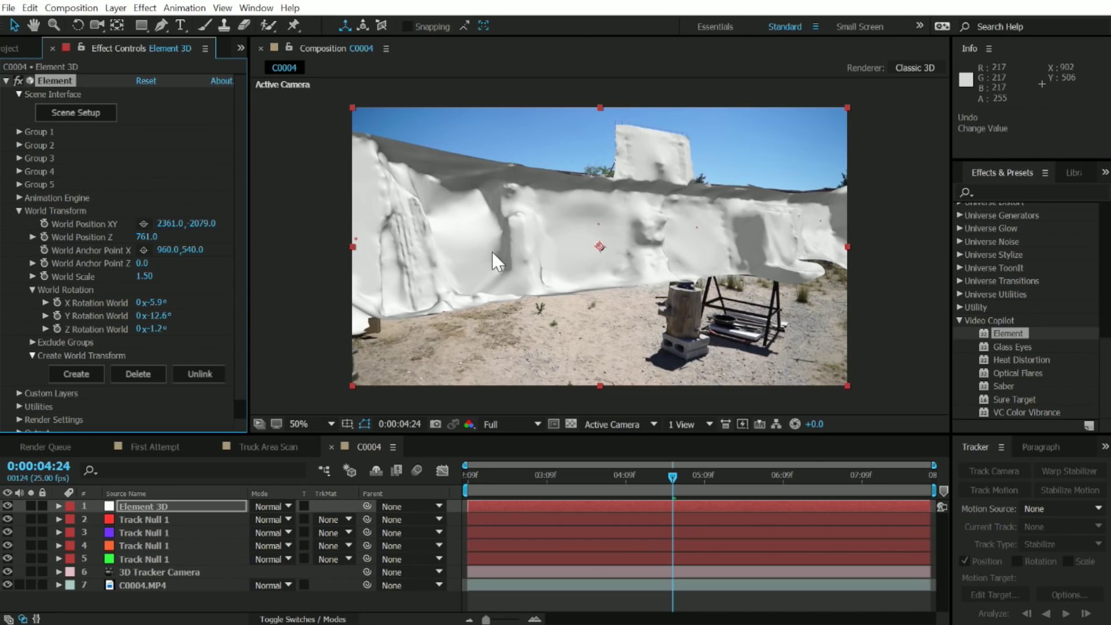
# Step: Lower Group 1 particle opacity to see the footage through the scan and check alignment
pyautogui.click(18, 132)
pyautogui.click(32, 198)
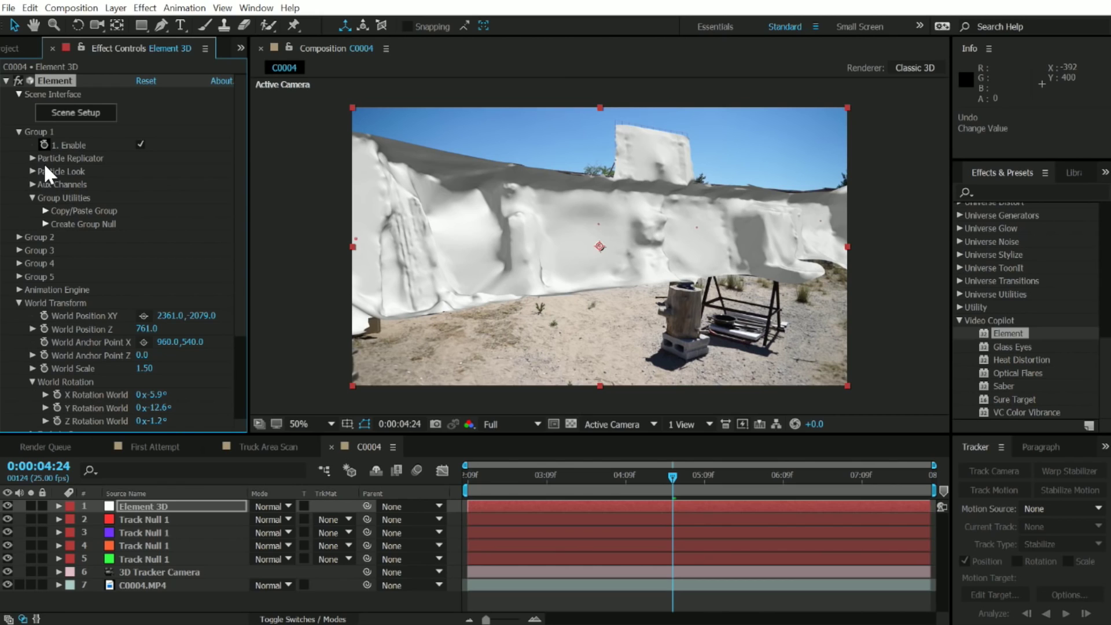
pyautogui.click(33, 171)
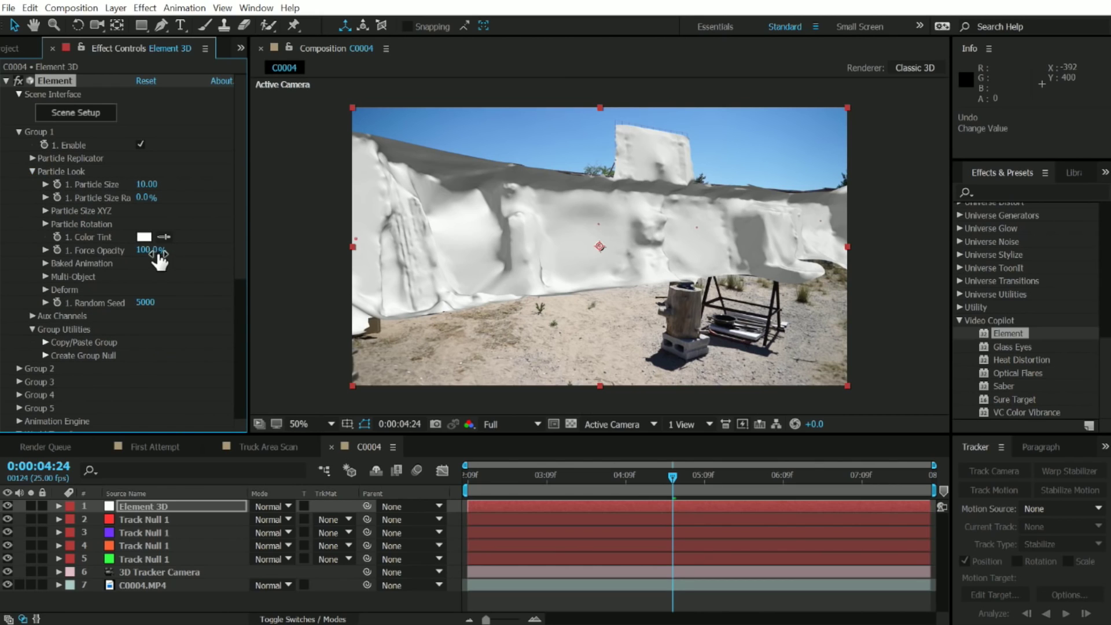
pyautogui.moveTo(152, 252); pyautogui.dragTo(130, 253)
pyautogui.moveTo(673, 476)
pyautogui.mouseDown()
pyautogui.moveTo(469, 479)
pyautogui.moveTo(929, 472)
pyautogui.mouseUp()
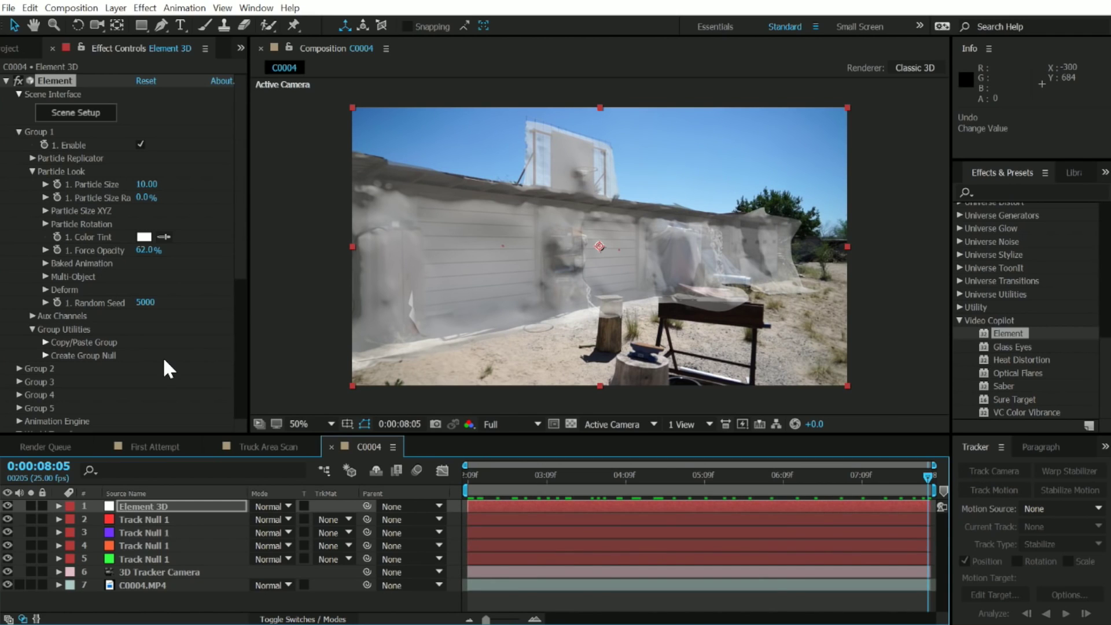
pyautogui.scroll(-7, 168, 368)
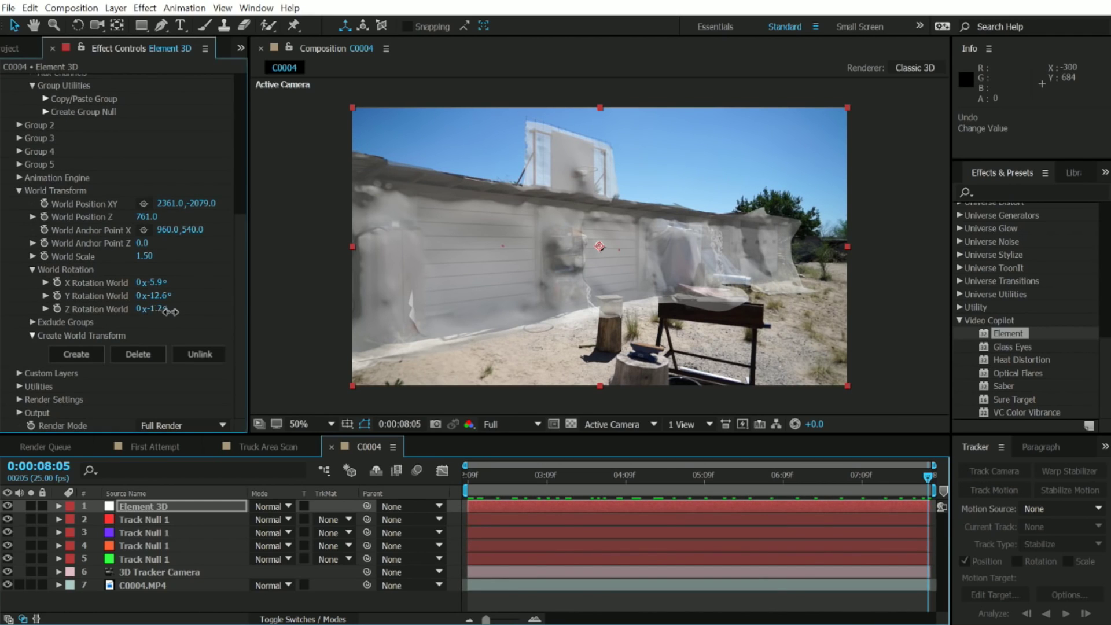
# Step: Fine-tune the scan's Z rotation and depth, then play back to verify
pyautogui.moveTo(163, 310); pyautogui.dragTo(158, 309)
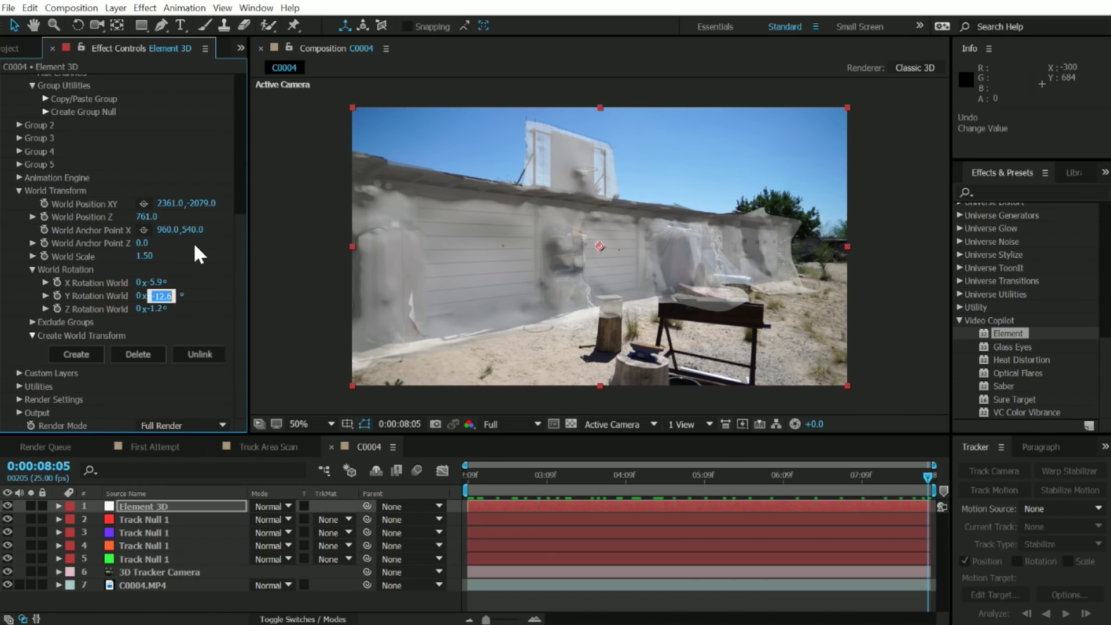
pyautogui.moveTo(145, 216); pyautogui.dragTo(152, 217)
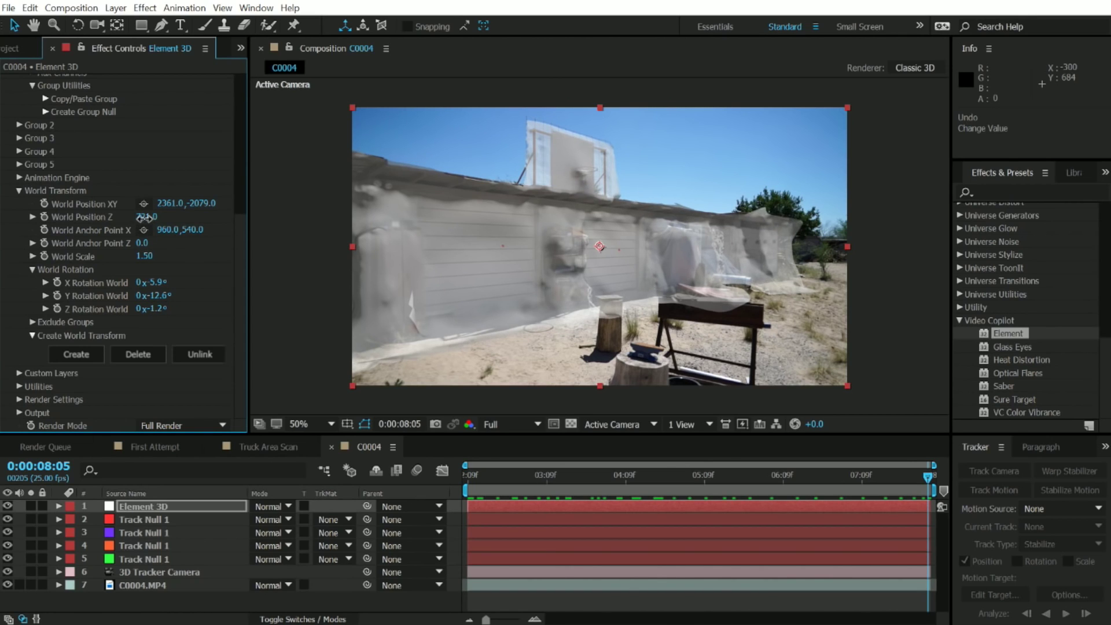
pyautogui.press('space')
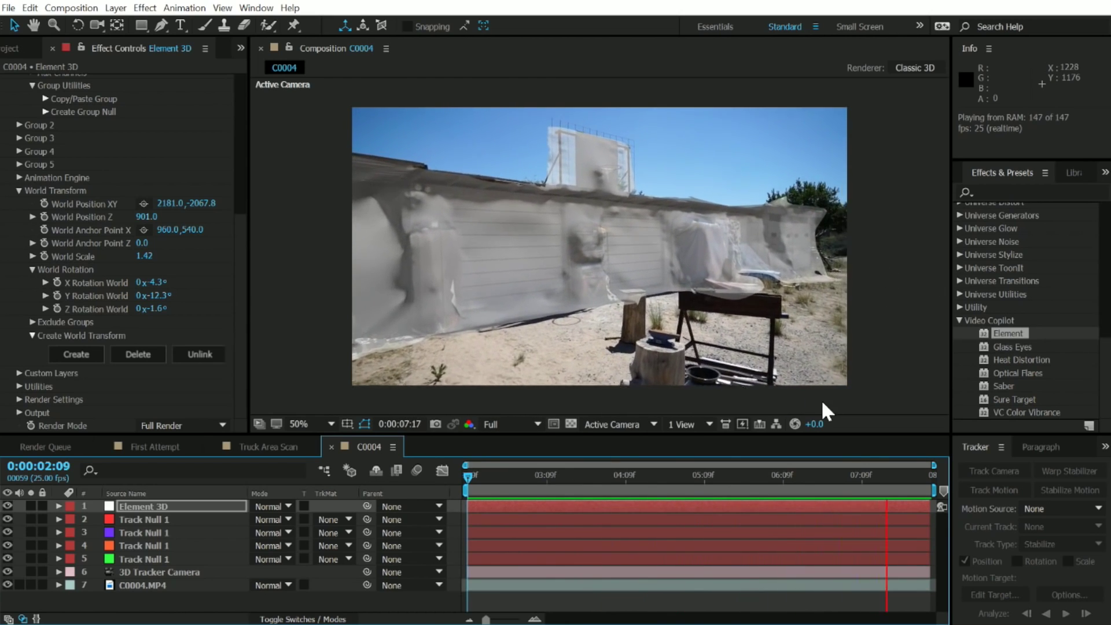
pyautogui.moveTo(565, 477)
pyautogui.mouseDown()
pyautogui.moveTo(812, 477)
pyautogui.moveTo(521, 469)
pyautogui.mouseUp()
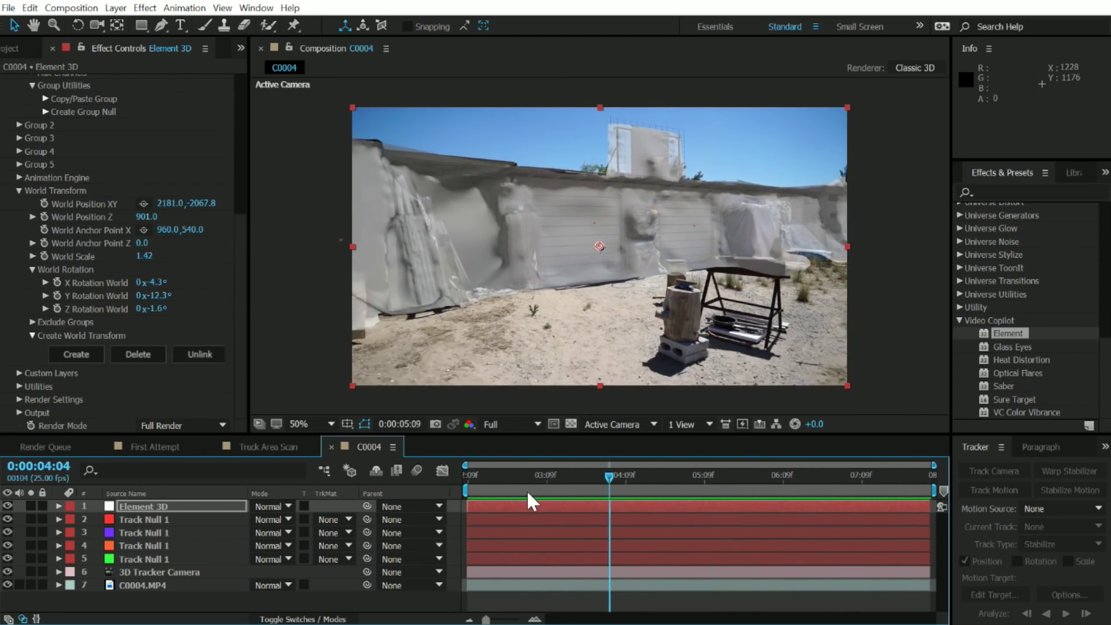
pyautogui.scroll(4, 85, 258)
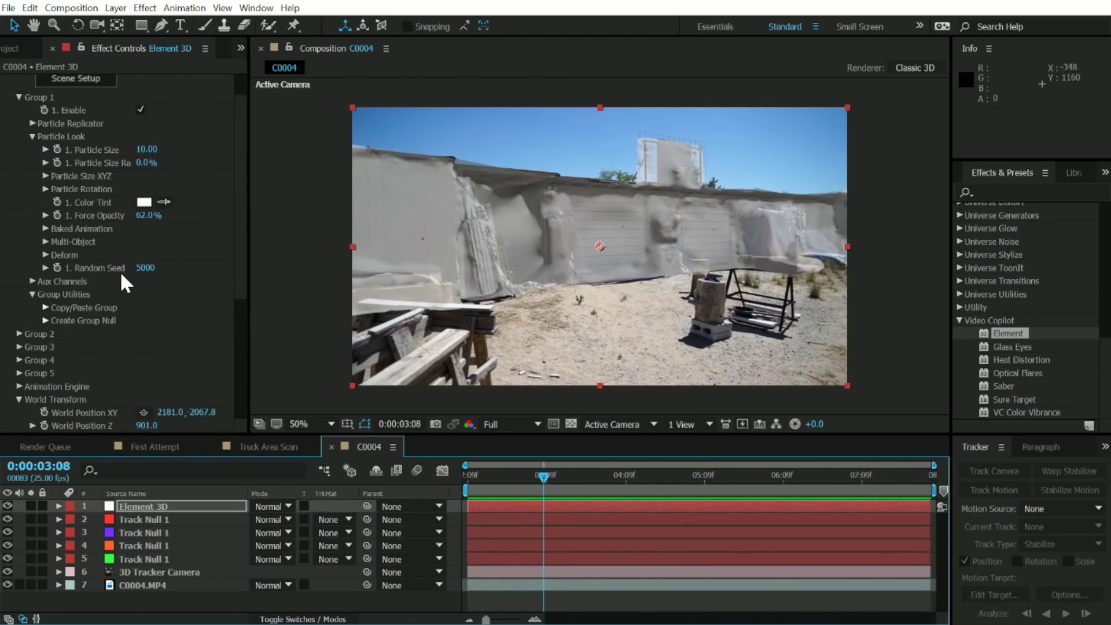
pyautogui.scroll(4, 121, 271)
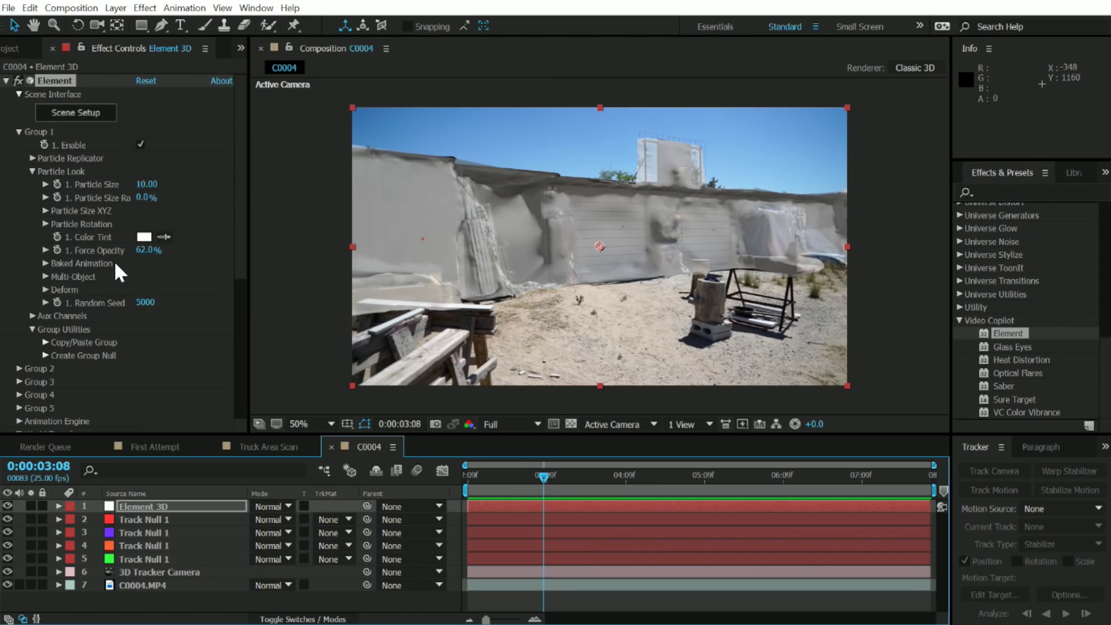
# Step: Restore full opacity, collapse the Element groups and reopen Scene Setup
pyautogui.moveTo(142, 251); pyautogui.dragTo(174, 251)
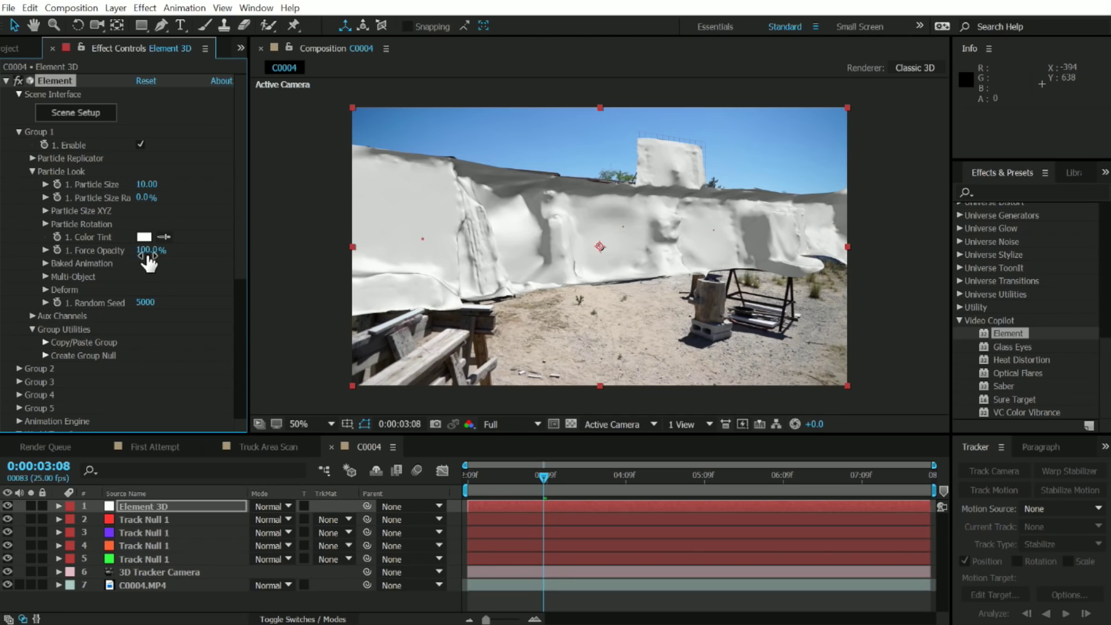
pyautogui.click(32, 171)
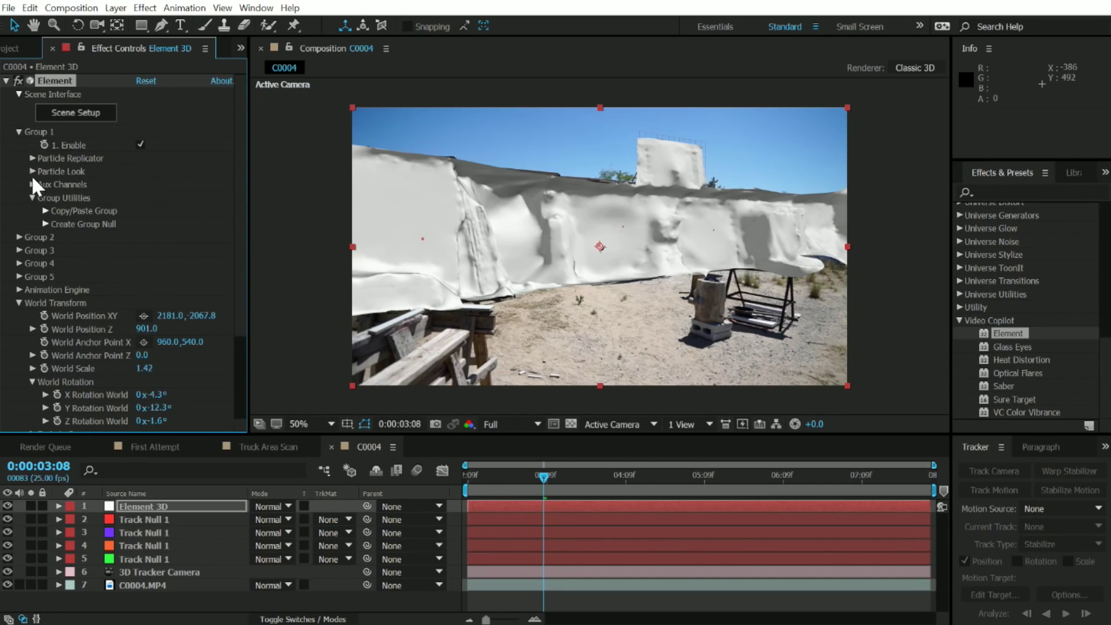
pyautogui.click(32, 198)
pyautogui.click(18, 132)
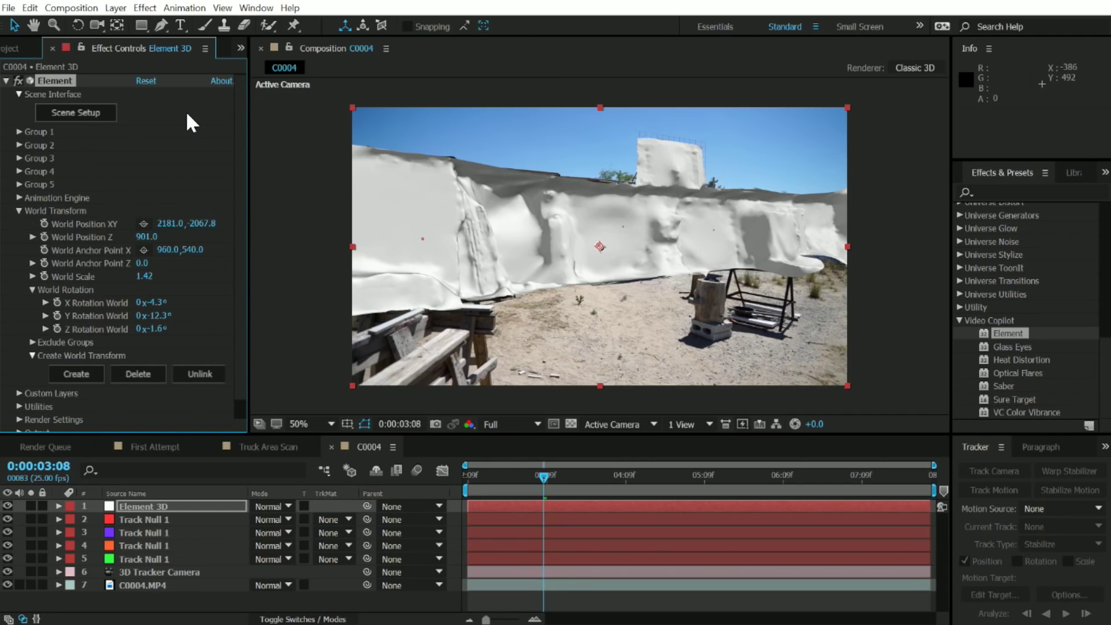
pyautogui.click(76, 112)
pyautogui.scroll(-3, 757, 402)
pyautogui.scroll(-3, 763, 416)
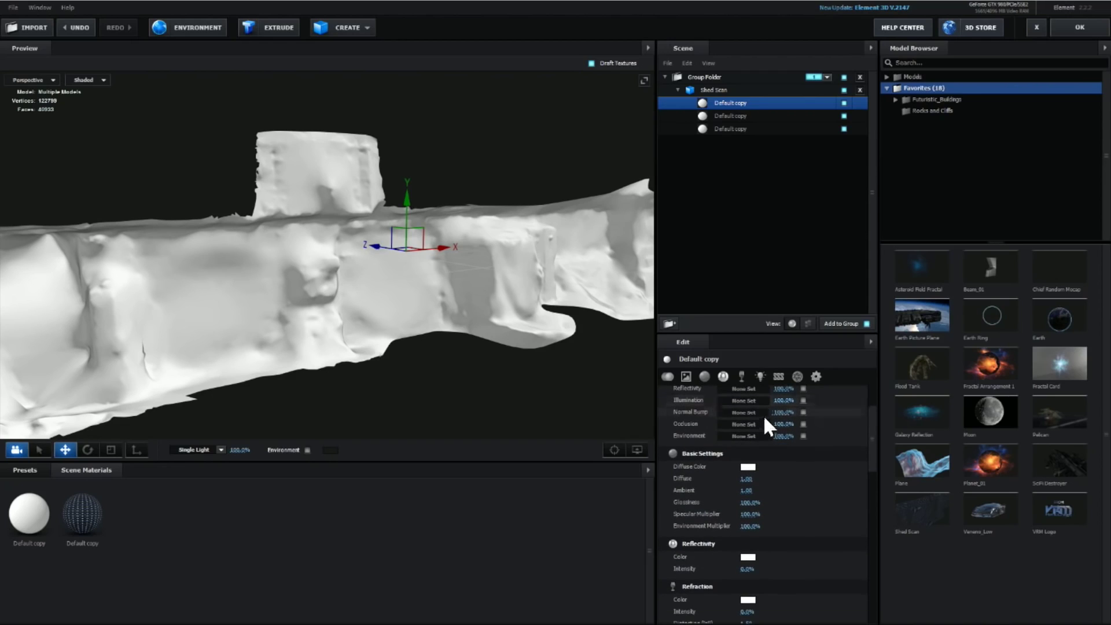
# Step: Set the Shed Scan material's diffuse colour to black
pyautogui.click(748, 474)
pyautogui.moveTo(748, 464); pyautogui.dragTo(683, 513)
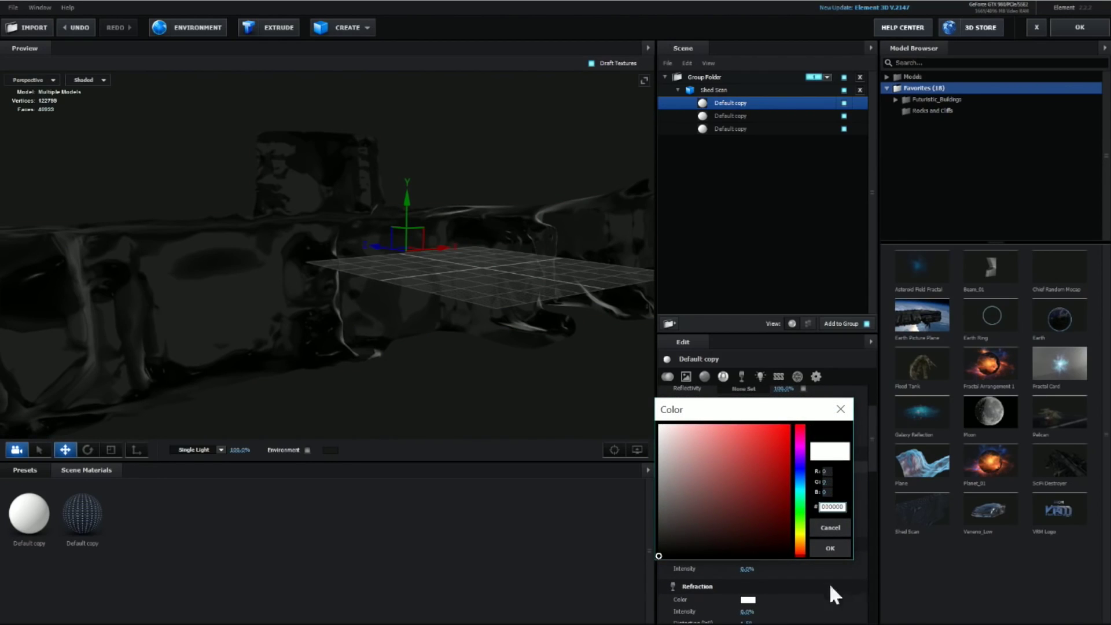
pyautogui.click(831, 547)
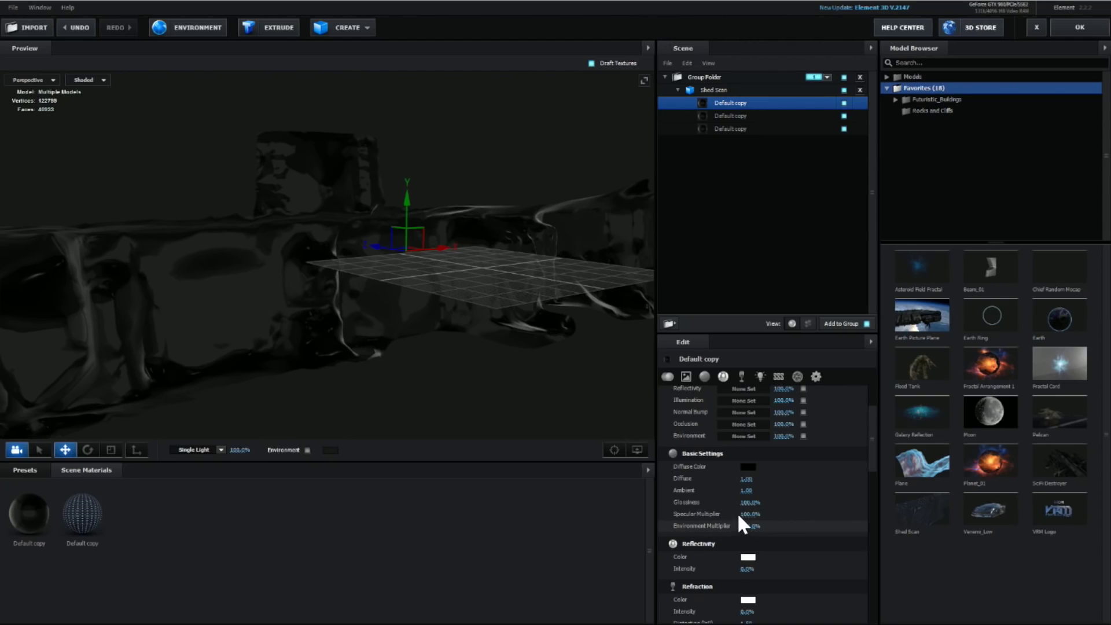
# Step: Drop specular and environment multipliers to 0%, then bring up the dotted texture image
pyautogui.moveTo(752, 525)
pyautogui.mouseDown()
pyautogui.moveTo(712, 526)
pyautogui.moveTo(708, 517)
pyautogui.moveTo(730, 515)
pyautogui.mouseUp()
pyautogui.moveTo(487, 374)
pyautogui.mouseDown()
pyautogui.moveTo(438, 397)
pyautogui.moveTo(555, 424)
pyautogui.mouseUp()
pyautogui.scroll(3, 717, 483)
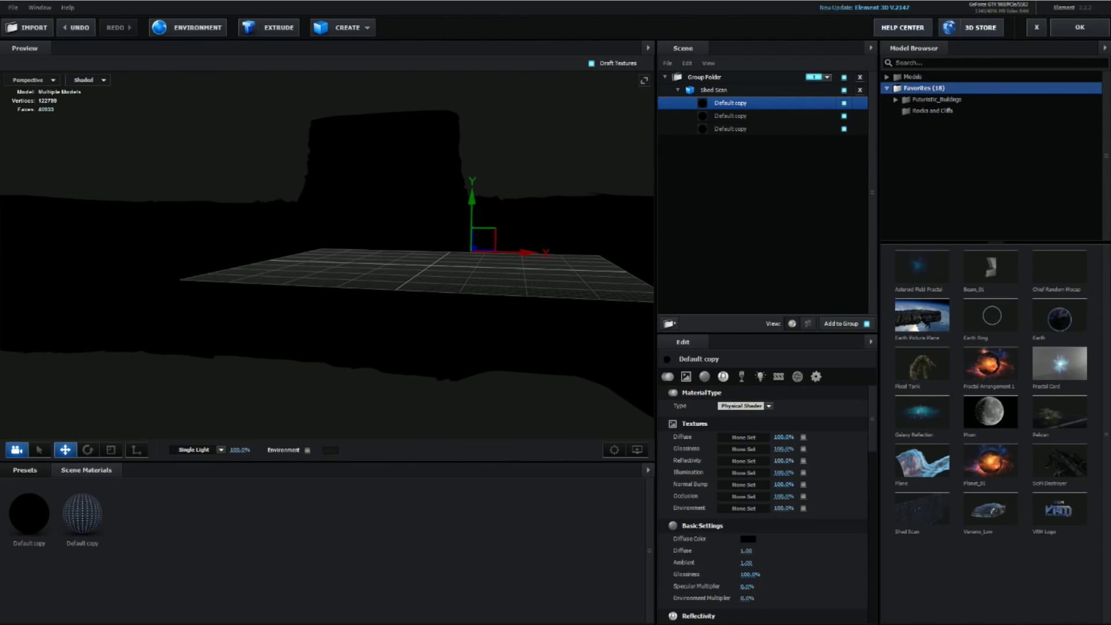
pyautogui.hotkey('alt', 'Tab')
pyautogui.moveTo(460, 53); pyautogui.dragTo(326, 4)
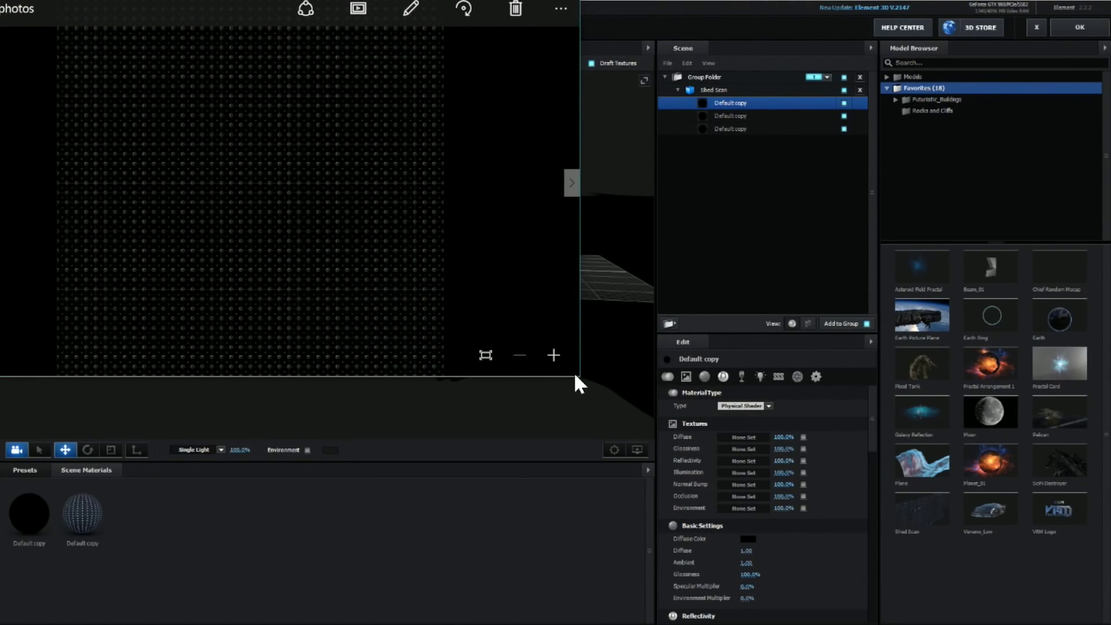
# Step: Enlarge and zoom into the dotted grid texture in Photos, then close it
pyautogui.moveTo(578, 381); pyautogui.dragTo(998, 621)
pyautogui.click(977, 601)
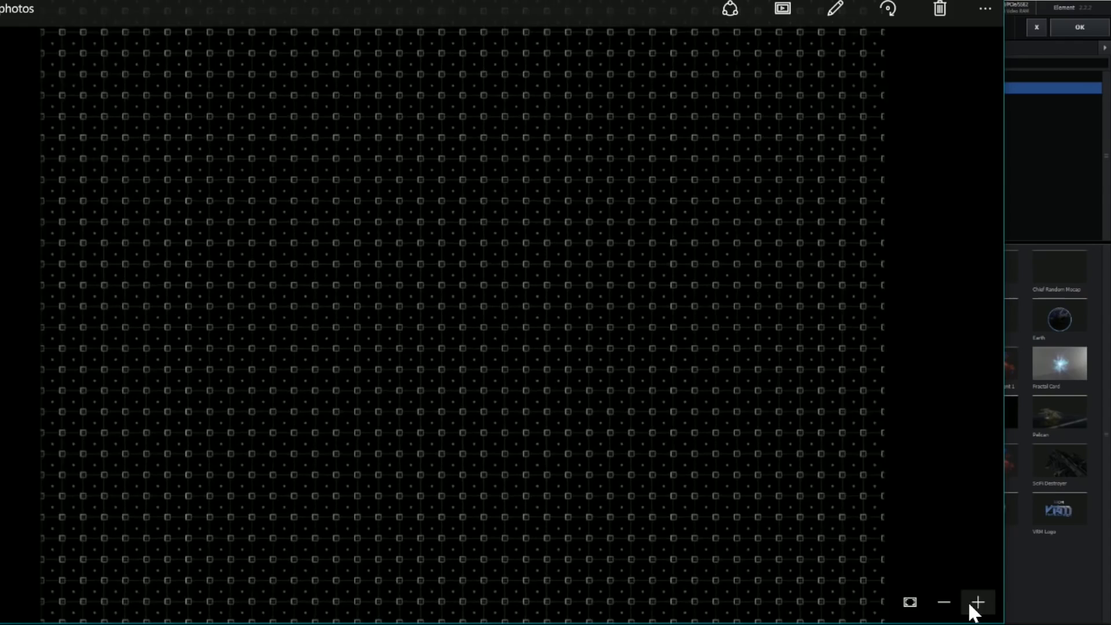
pyautogui.scroll(2, 625, 274)
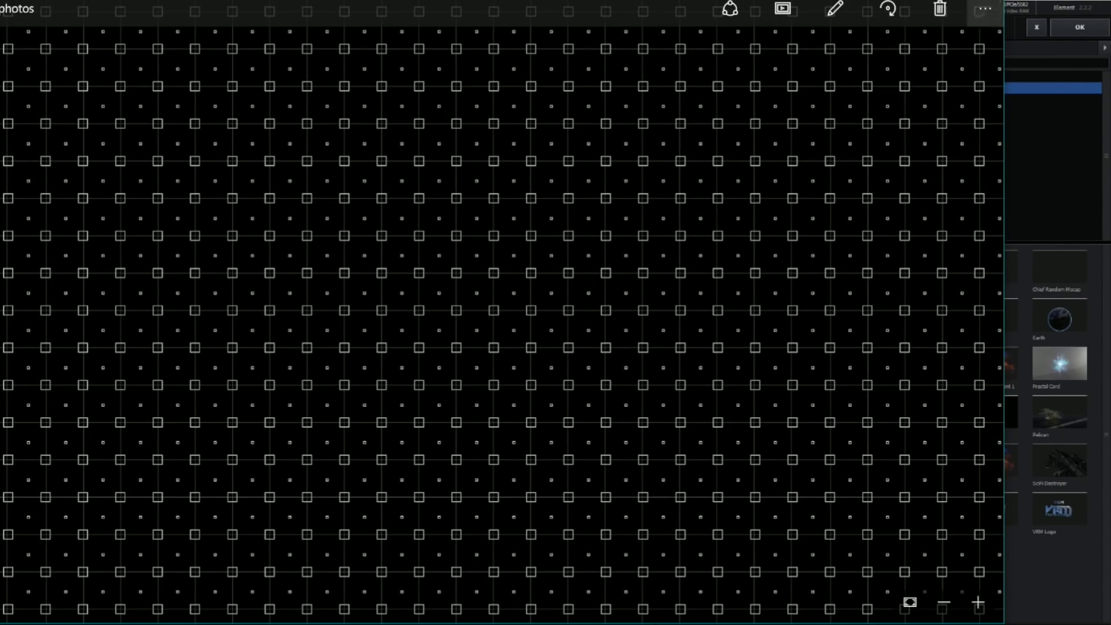
pyautogui.click(987, 12)
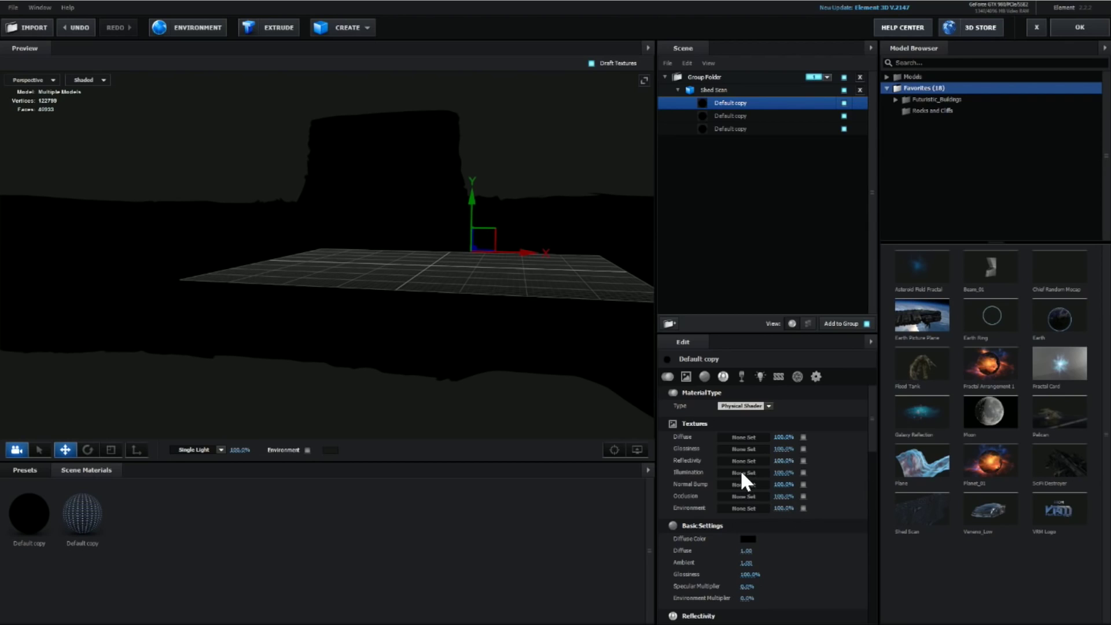
# Step: Assign Grid 1 as illumination texture at 707% intensity, inspect the glow and apply
pyautogui.moveTo(949, 476); pyautogui.dragTo(740, 472)
pyautogui.moveTo(429, 364); pyautogui.dragTo(458, 328)
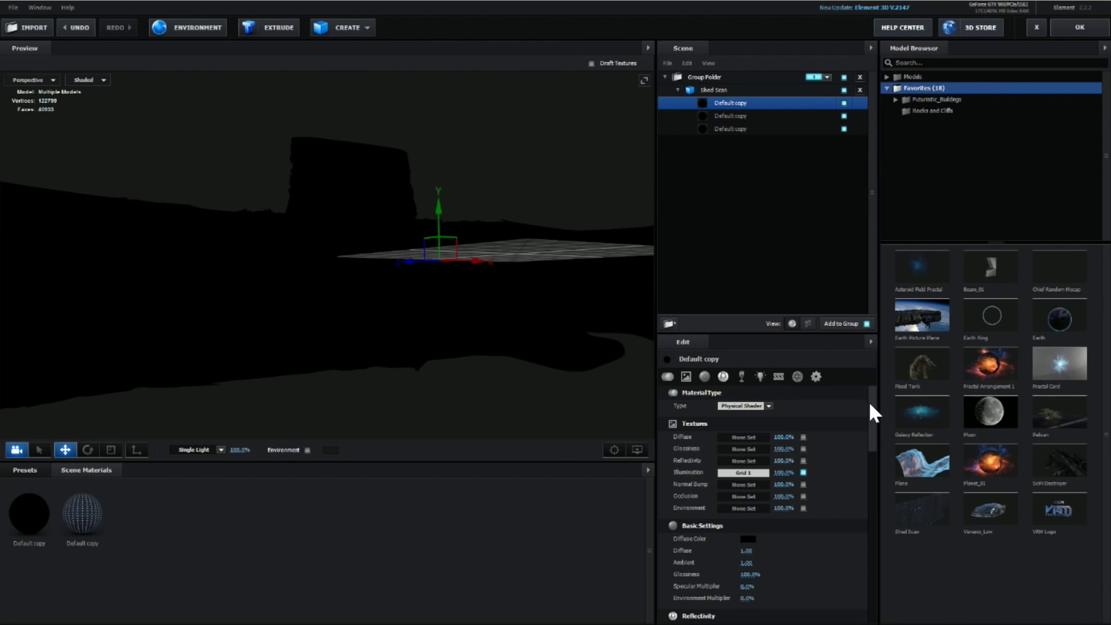
pyautogui.moveTo(871, 402); pyautogui.dragTo(868, 480)
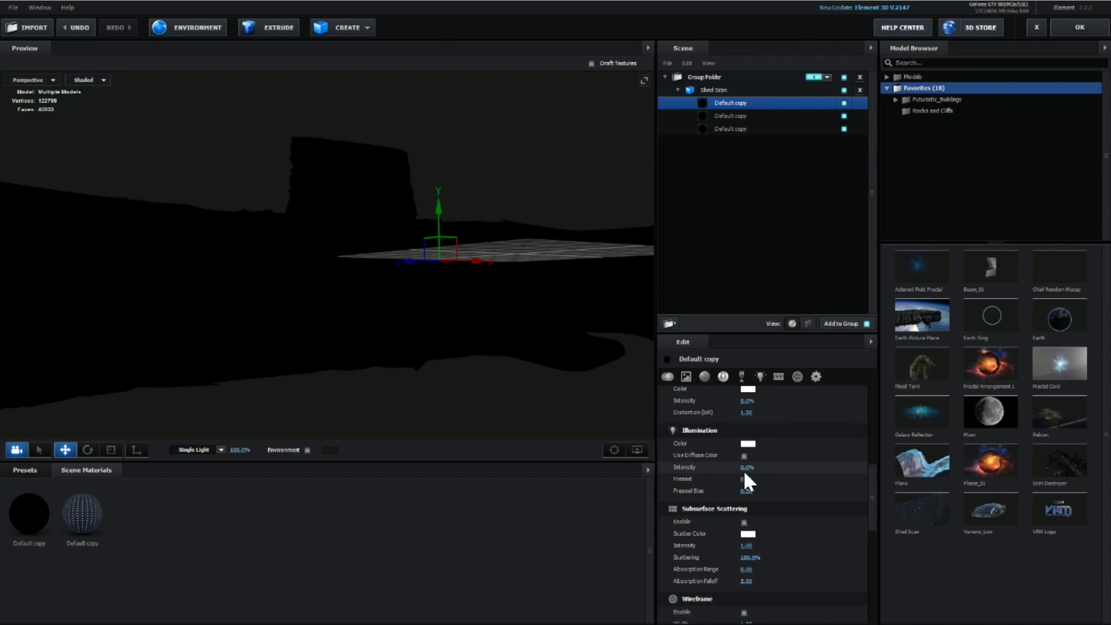
pyautogui.moveTo(748, 467); pyautogui.dragTo(1103, 472)
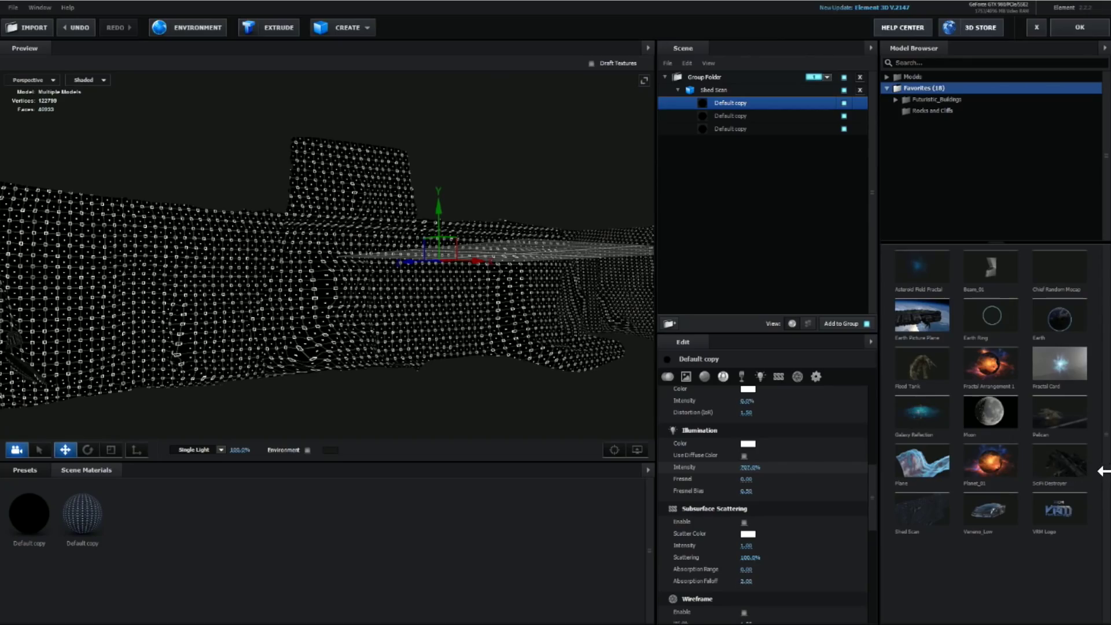
pyautogui.scroll(5, 461, 351)
pyautogui.scroll(3, 460, 352)
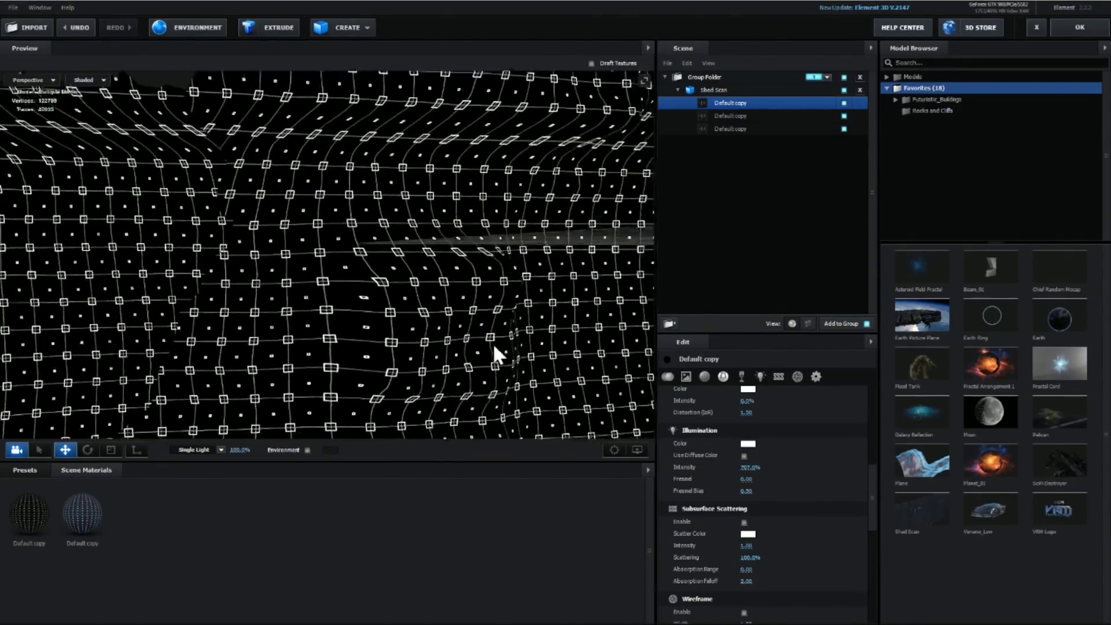
pyautogui.scroll(-4, 493, 342)
pyautogui.scroll(-4, 313, 316)
pyautogui.scroll(-3, 314, 315)
pyautogui.scroll(-2, 519, 321)
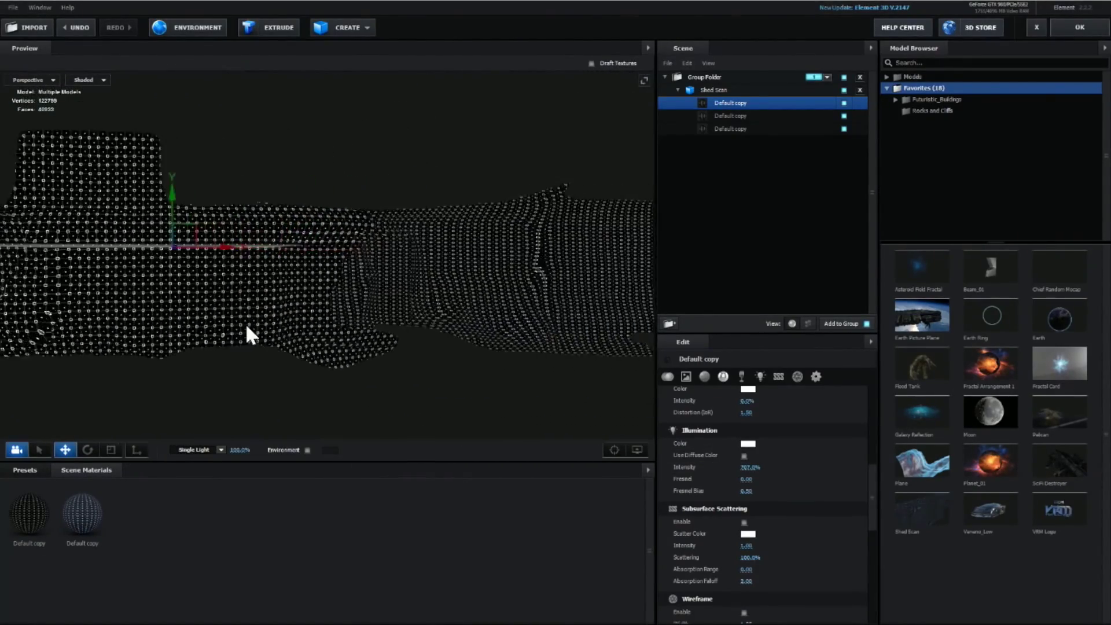
pyautogui.moveTo(246, 323)
pyautogui.mouseDown()
pyautogui.moveTo(470, 332)
pyautogui.moveTo(405, 333)
pyautogui.moveTo(513, 339)
pyautogui.moveTo(345, 334)
pyautogui.moveTo(547, 351)
pyautogui.moveTo(411, 343)
pyautogui.moveTo(655, 326)
pyautogui.moveTo(373, 301)
pyautogui.moveTo(458, 297)
pyautogui.moveTo(343, 298)
pyautogui.moveTo(498, 312)
pyautogui.mouseUp()
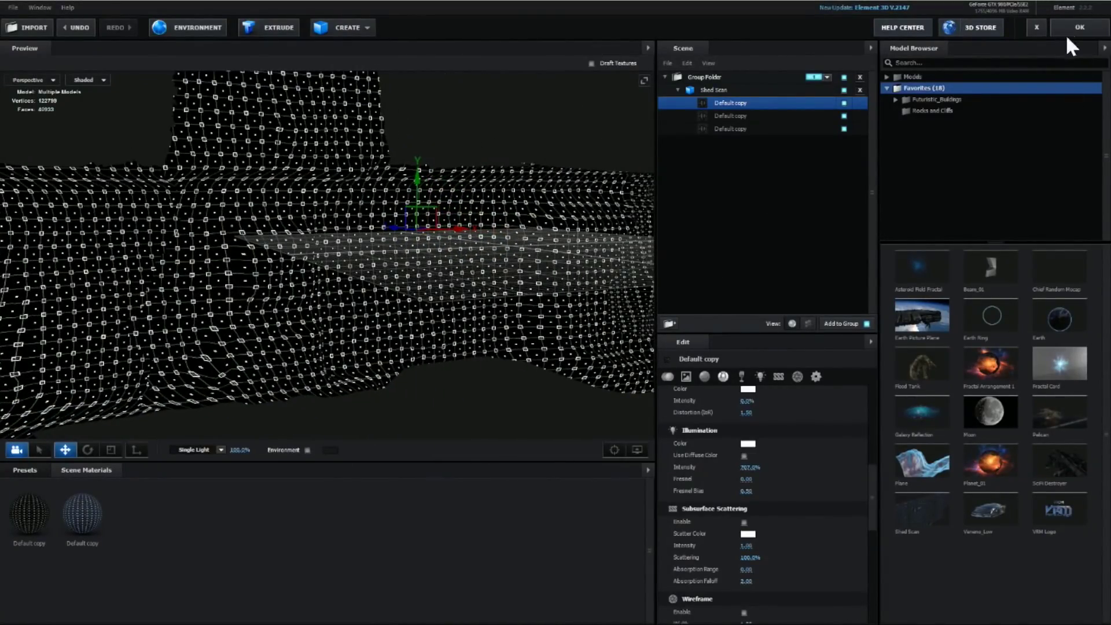
pyautogui.click(1081, 27)
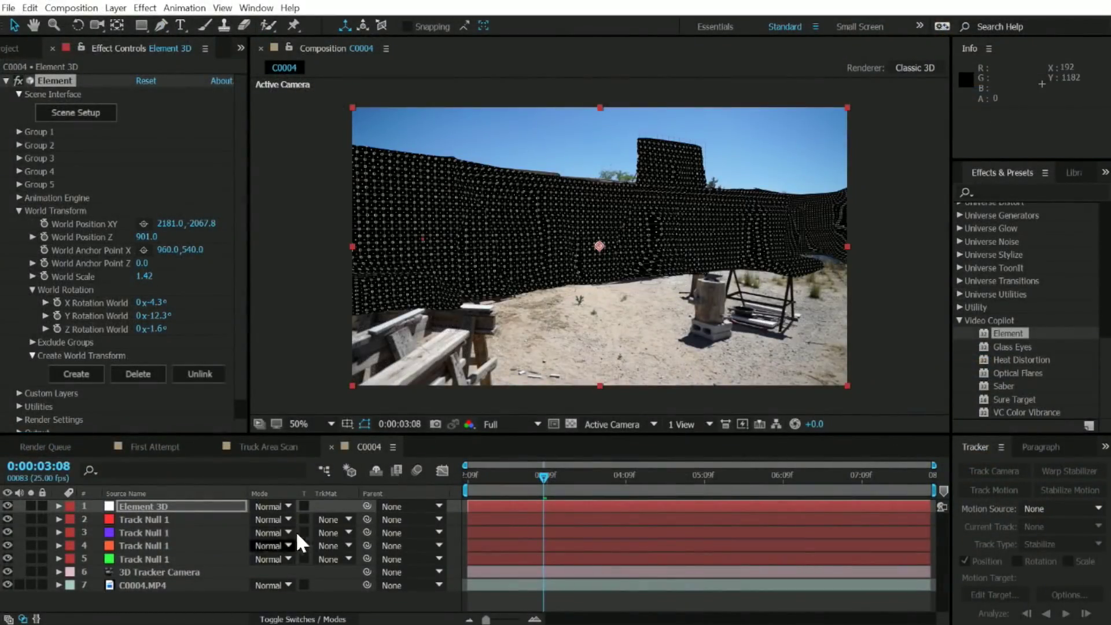
# Step: Set the Element 3D layer's blending mode to Add and RAM preview from the work area start
pyautogui.click(271, 507)
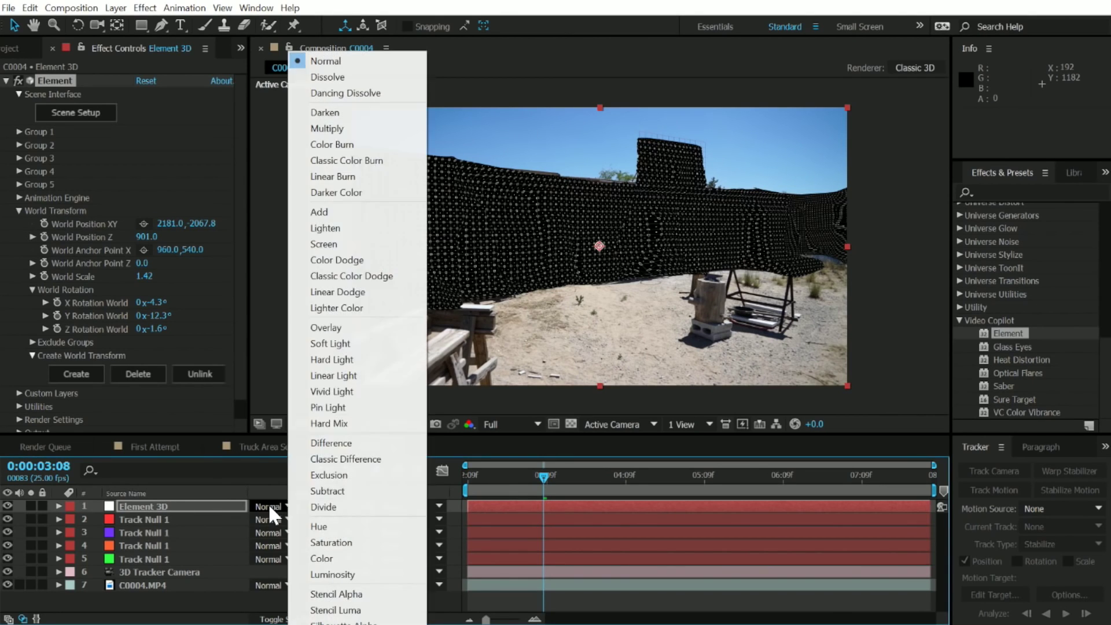
pyautogui.click(313, 213)
pyautogui.scroll(3, 673, 235)
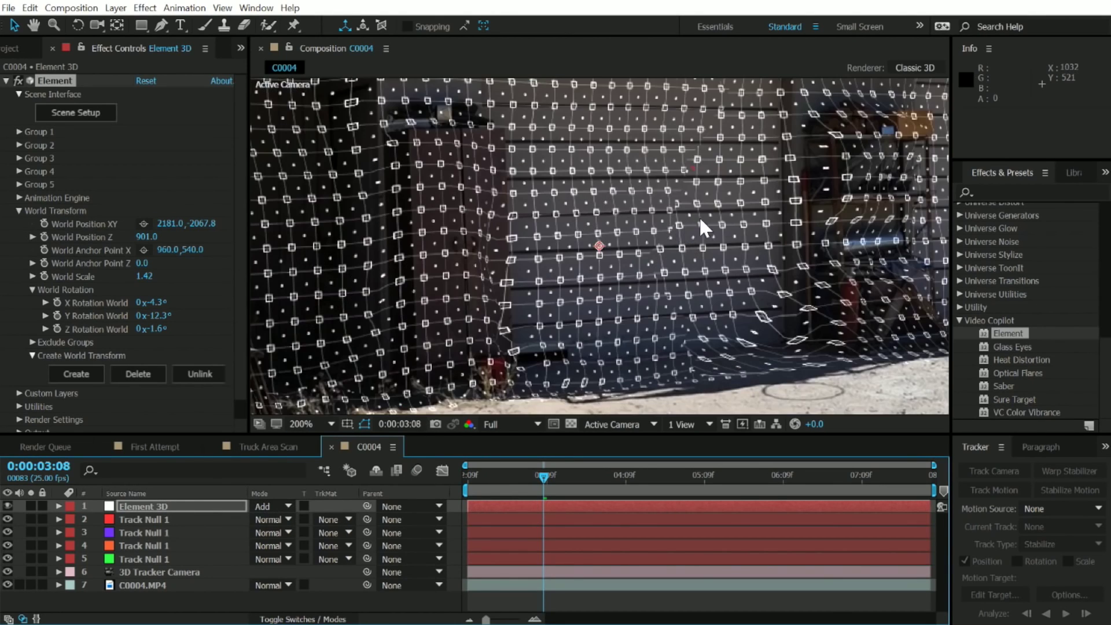
pyautogui.scroll(-4, 674, 243)
pyautogui.scroll(1, 651, 269)
pyautogui.moveTo(544, 475); pyautogui.dragTo(405, 474)
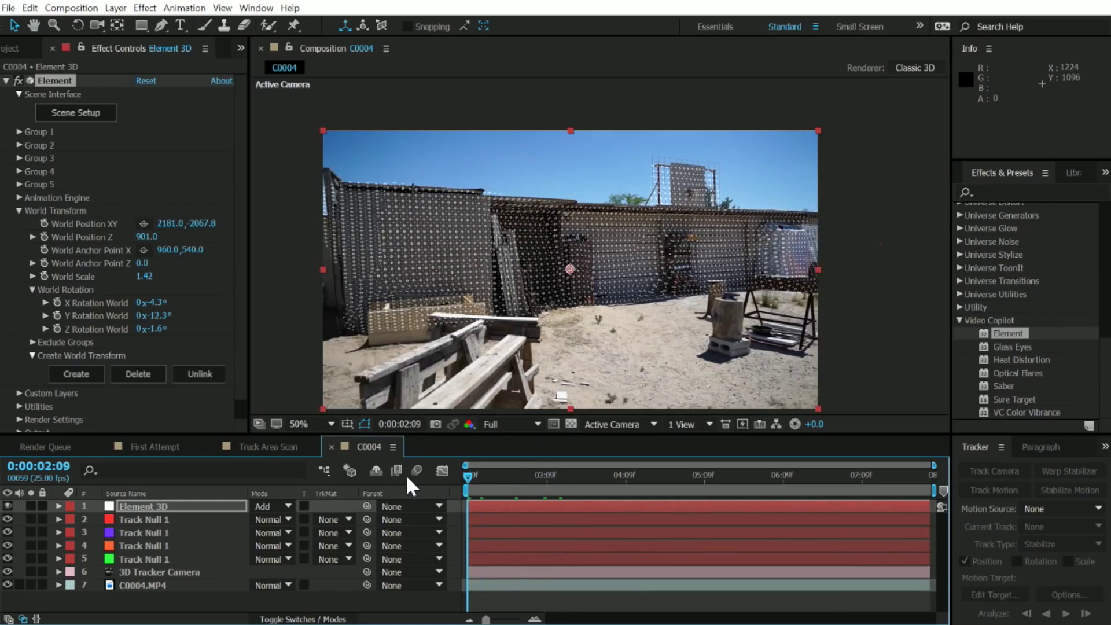
pyautogui.press('space')
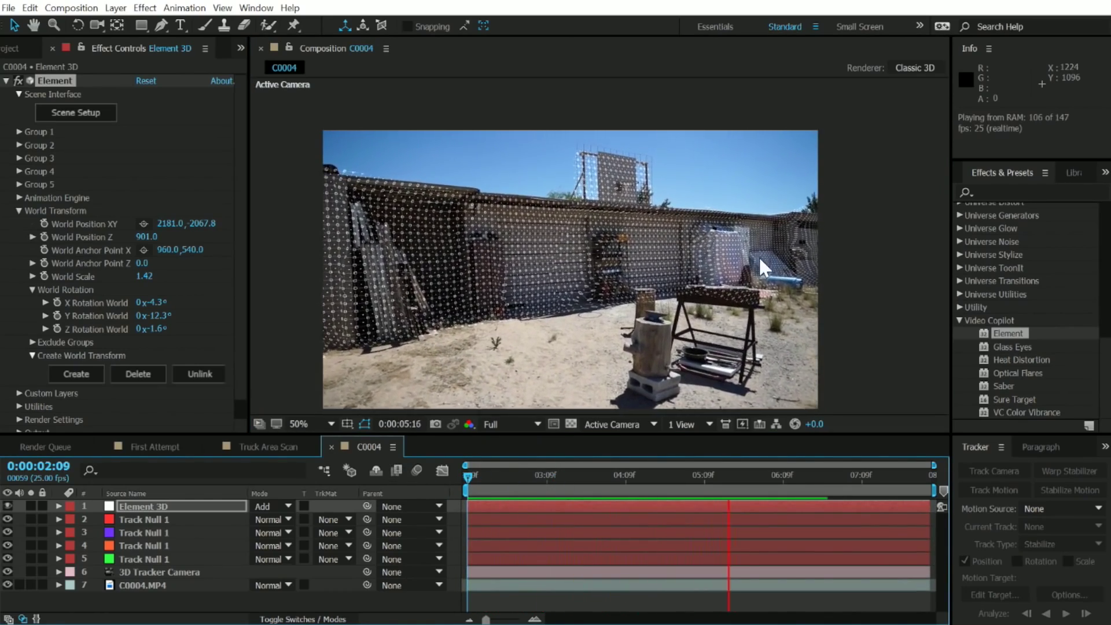
pyautogui.press('space')
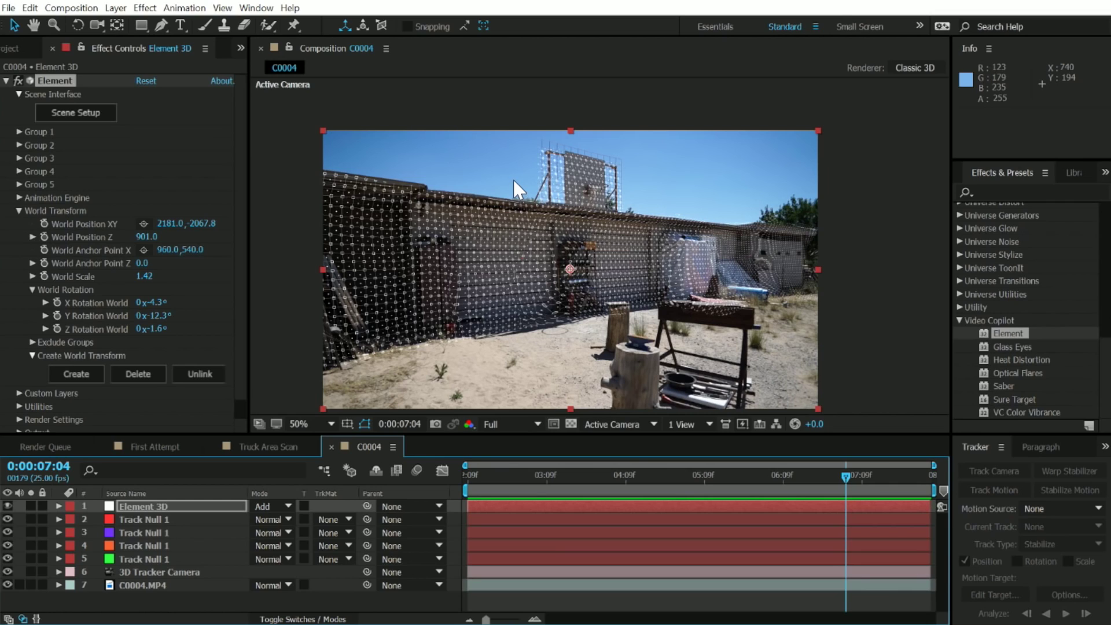
# Step: Scrub back from 0:00:06:19 through the shot to check the tracking
pyautogui.click(813, 483)
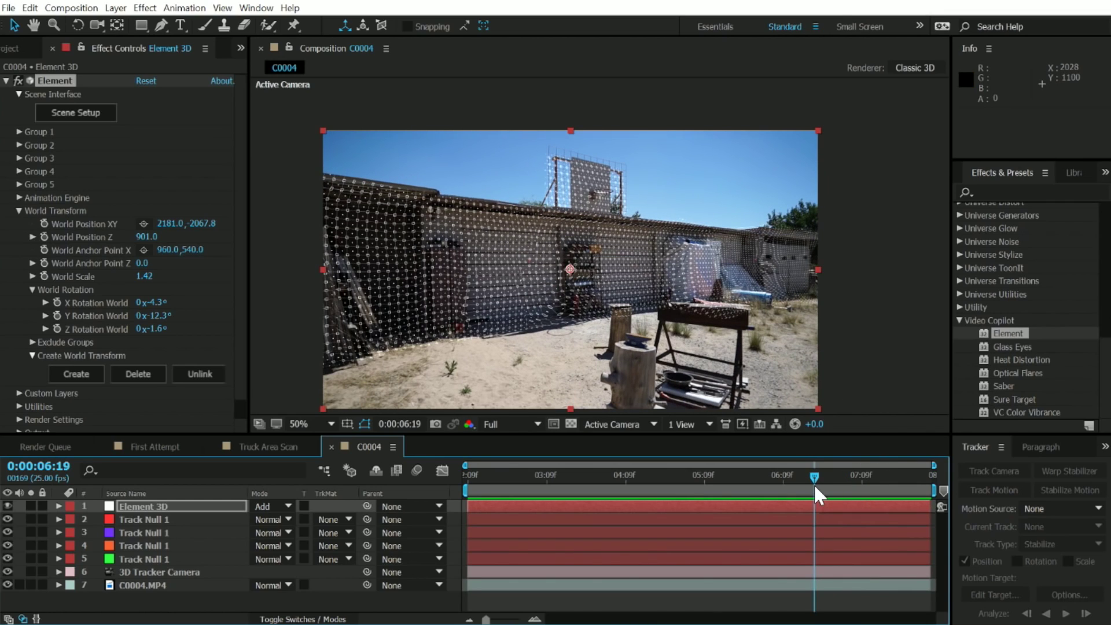
pyautogui.moveTo(807, 484)
pyautogui.mouseDown()
pyautogui.moveTo(598, 484)
pyautogui.moveTo(928, 478)
pyautogui.moveTo(356, 476)
pyautogui.moveTo(858, 475)
pyautogui.moveTo(740, 476)
pyautogui.mouseUp()
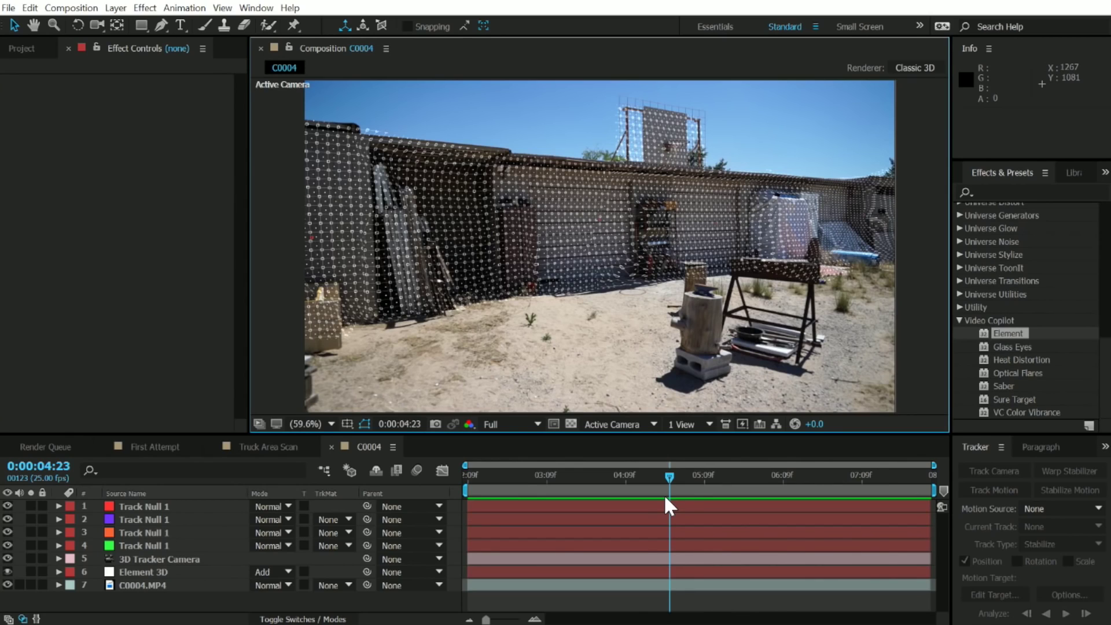
# Step: Duplicate the Element 3D layer with Ctrl+D, solo the copy and reopen its Scene Setup
pyautogui.moveTo(670, 478)
pyautogui.mouseDown()
pyautogui.moveTo(851, 476)
pyautogui.moveTo(823, 476)
pyautogui.mouseUp()
pyautogui.moveTo(722, 476)
pyautogui.mouseDown()
pyautogui.moveTo(695, 476)
pyautogui.moveTo(878, 476)
pyautogui.moveTo(786, 477)
pyautogui.mouseUp()
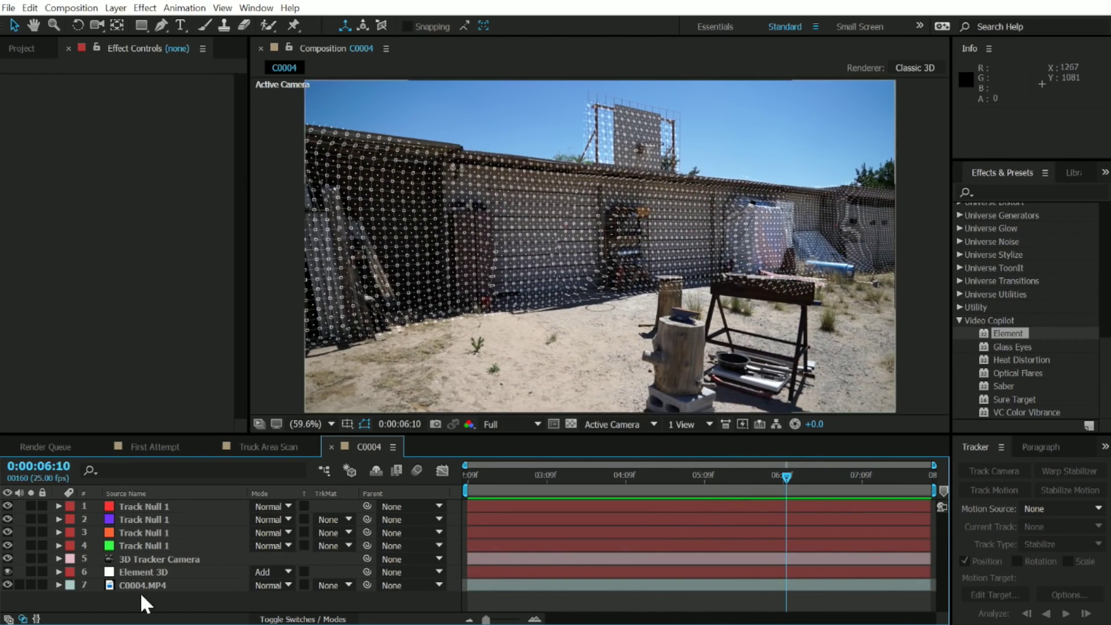
pyautogui.click(152, 570)
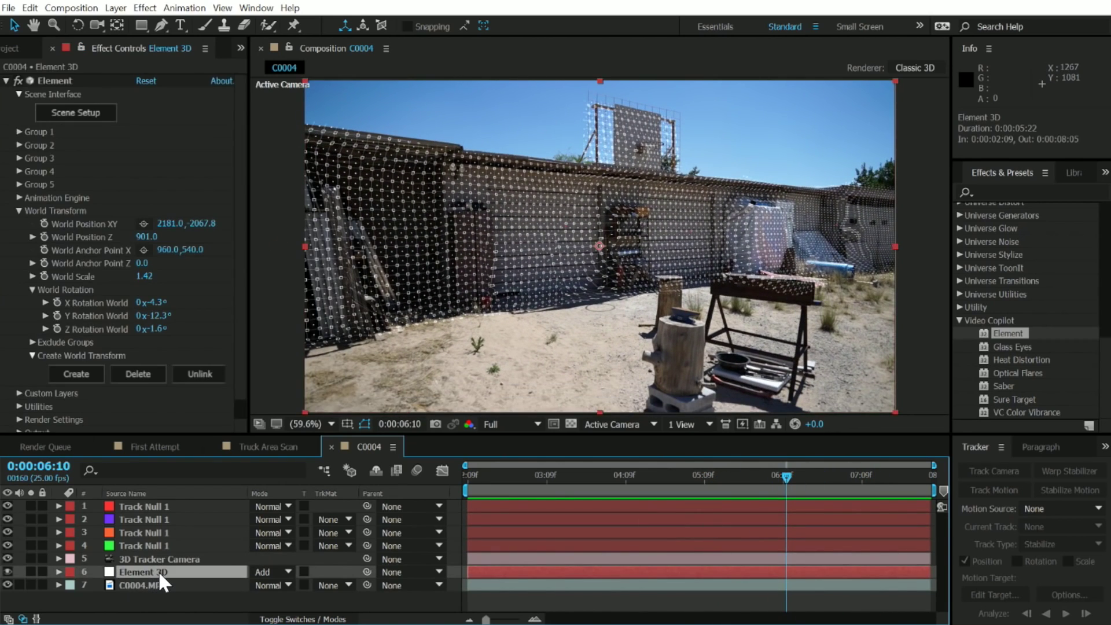
pyautogui.hotkey('ctrl', 'd')
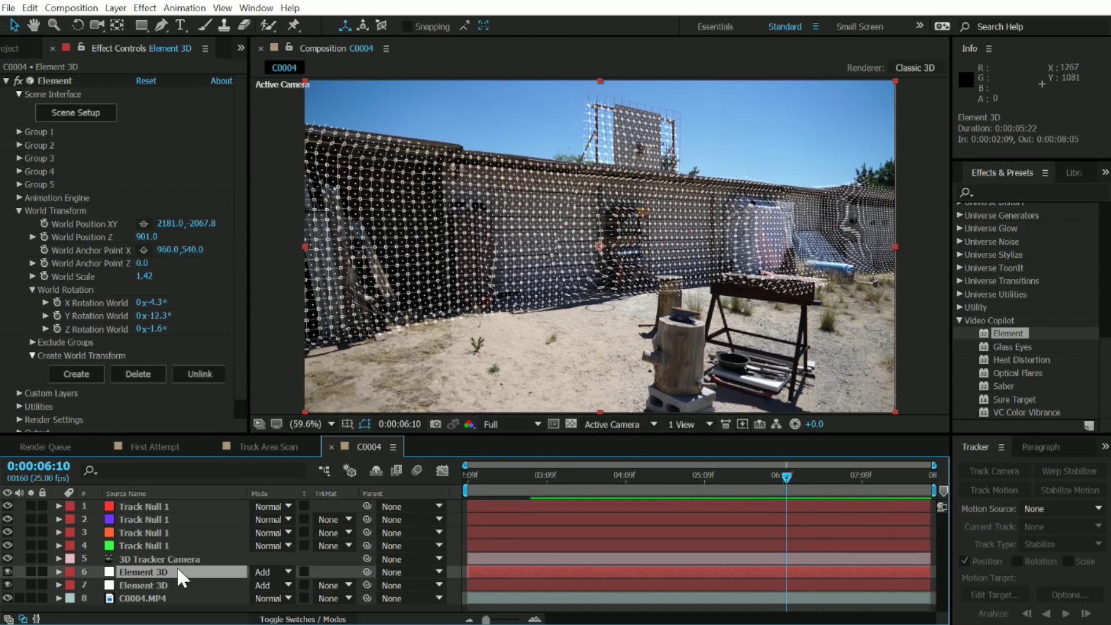
pyautogui.click(31, 571)
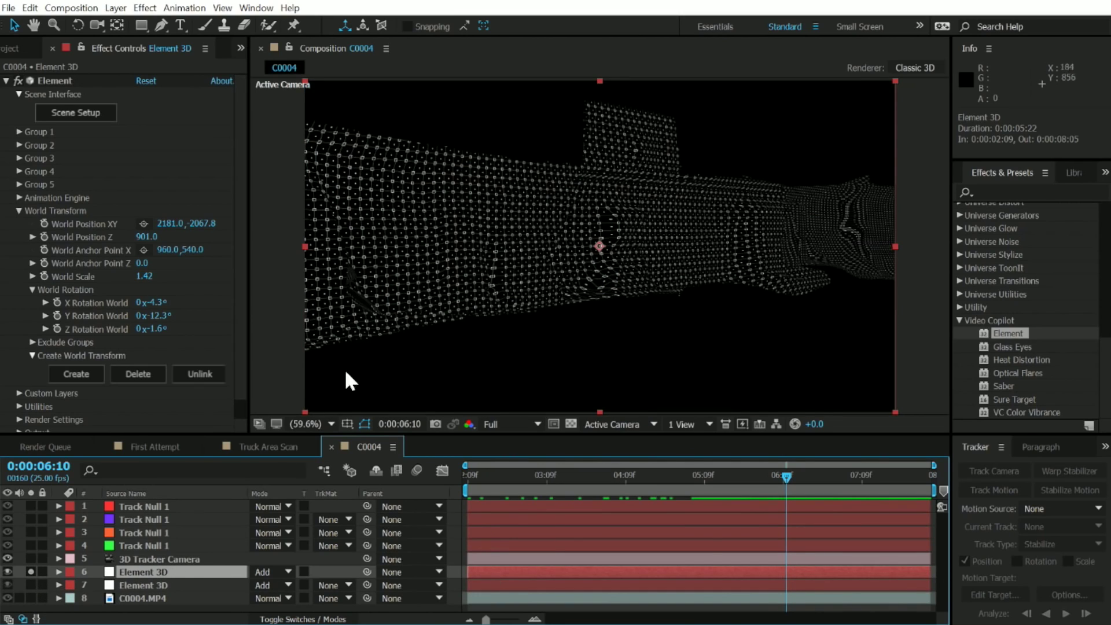
pyautogui.click(76, 113)
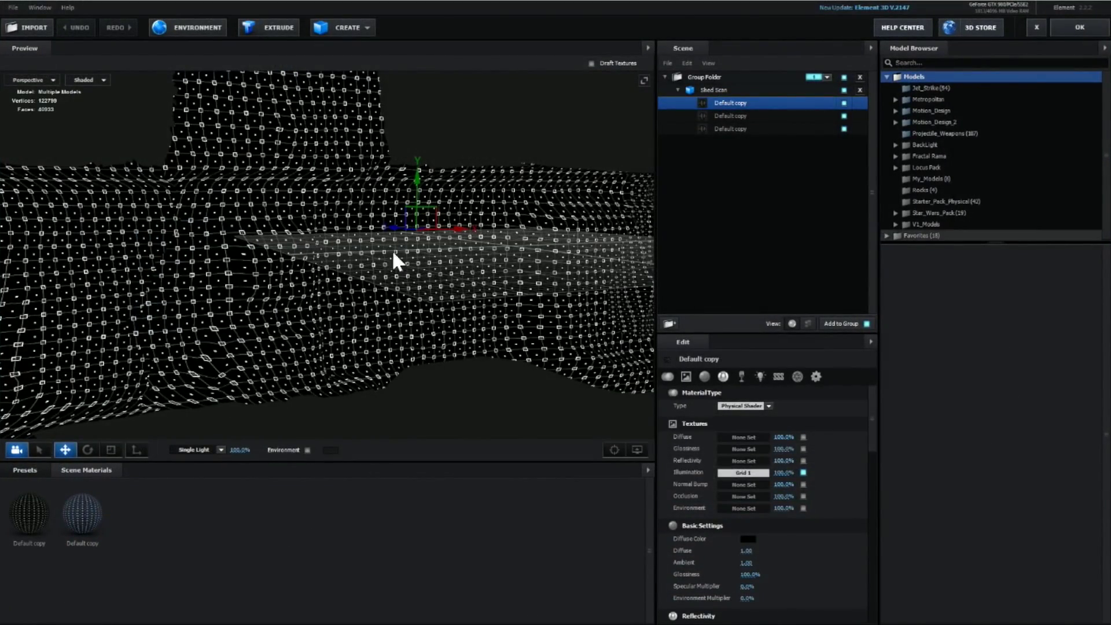
# Step: Scrub the Default copy material's Illumination intensity from 707% down to 0% so the scan goes dark
pyautogui.moveTo(392, 249)
pyautogui.mouseDown()
pyautogui.moveTo(314, 291)
pyautogui.moveTo(558, 254)
pyautogui.mouseUp()
pyautogui.scroll(4, 295, 280)
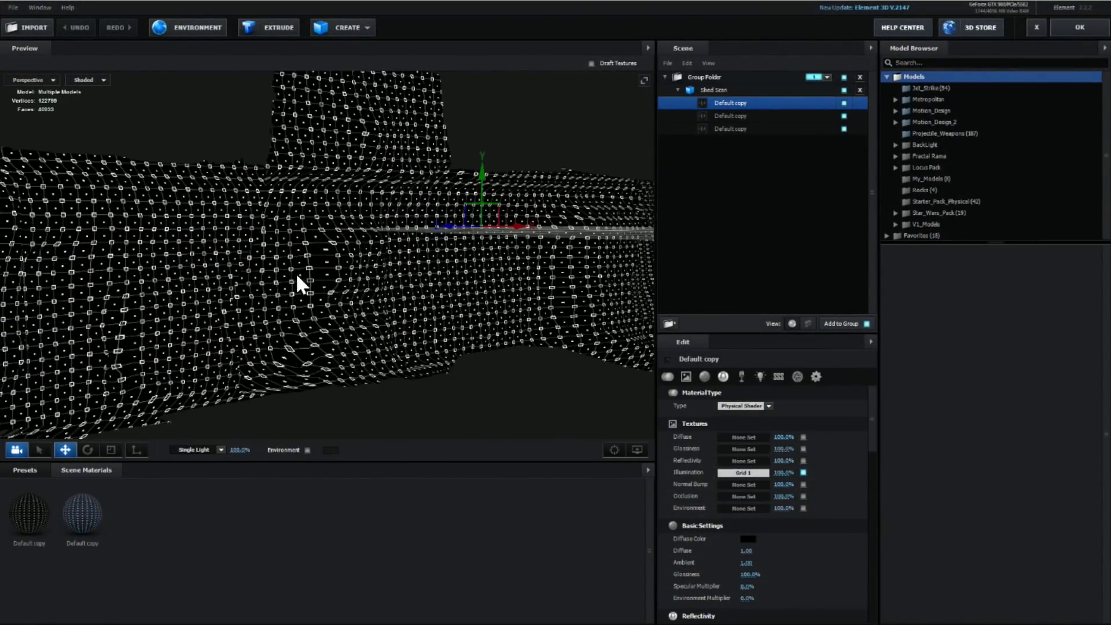
pyautogui.scroll(-4, 856, 475)
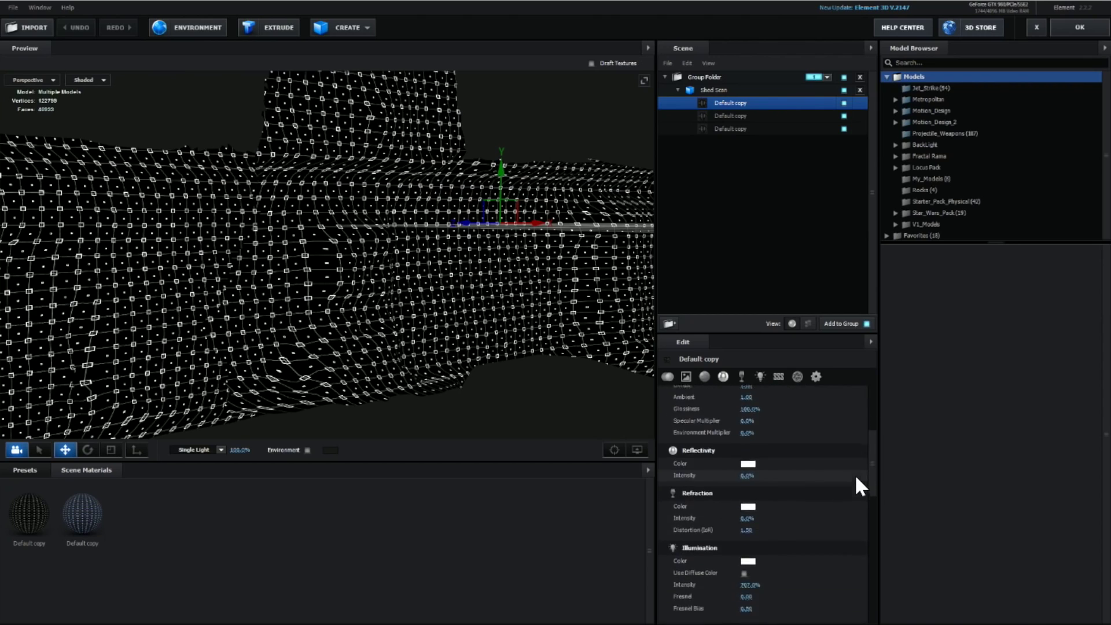
pyautogui.scroll(-4, 856, 474)
pyautogui.scroll(-2, 856, 474)
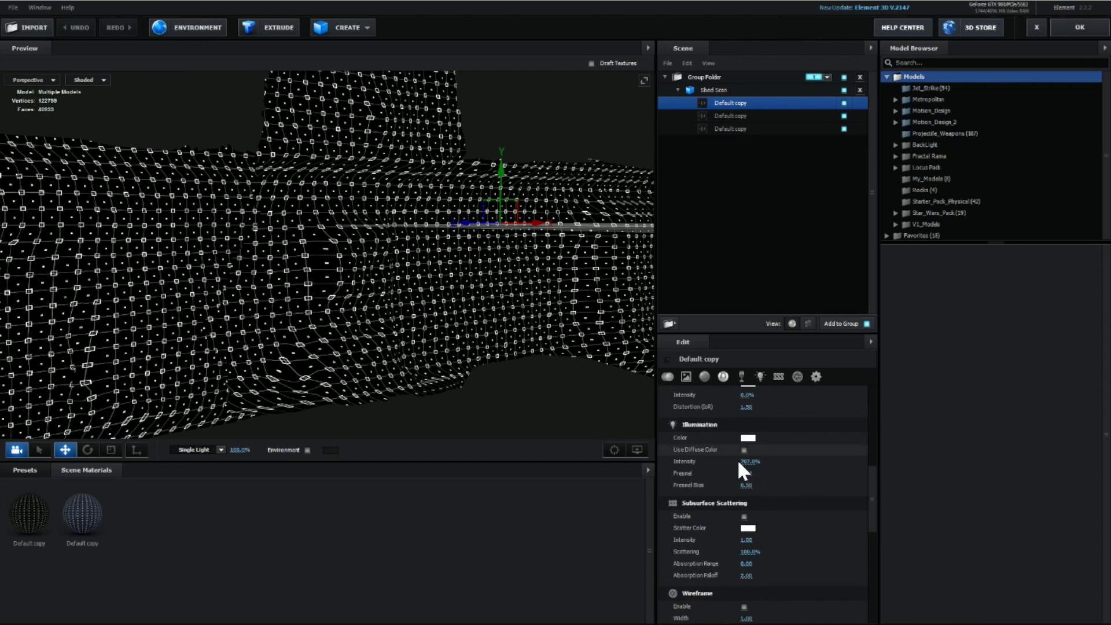
pyautogui.moveTo(749, 461); pyautogui.dragTo(486, 483)
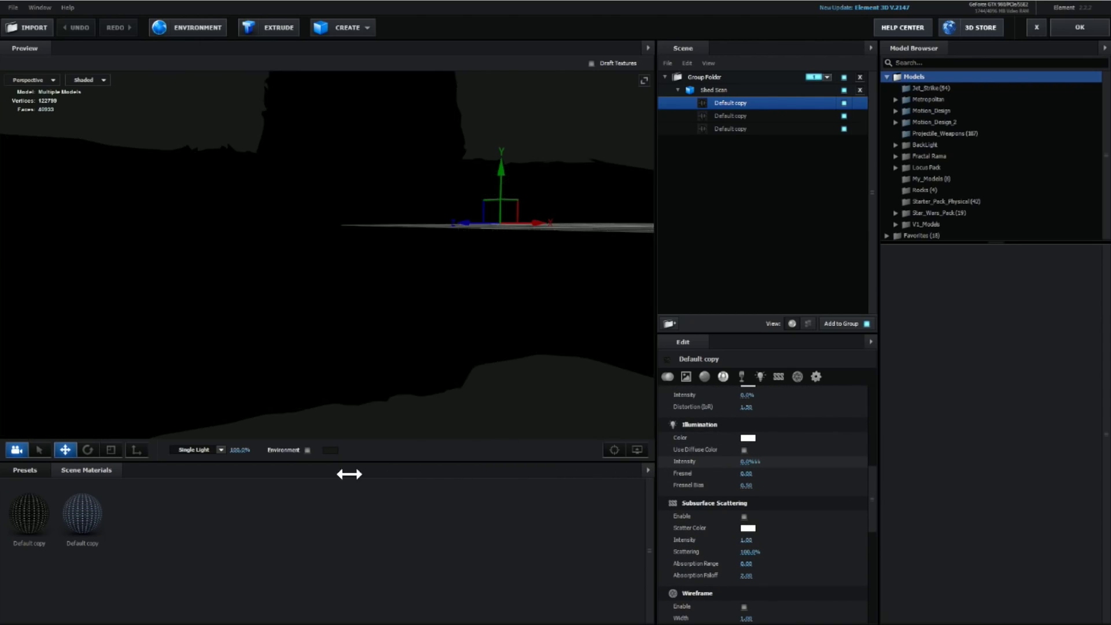
pyautogui.scroll(-5, 399, 363)
pyautogui.moveTo(332, 341); pyautogui.dragTo(381, 342)
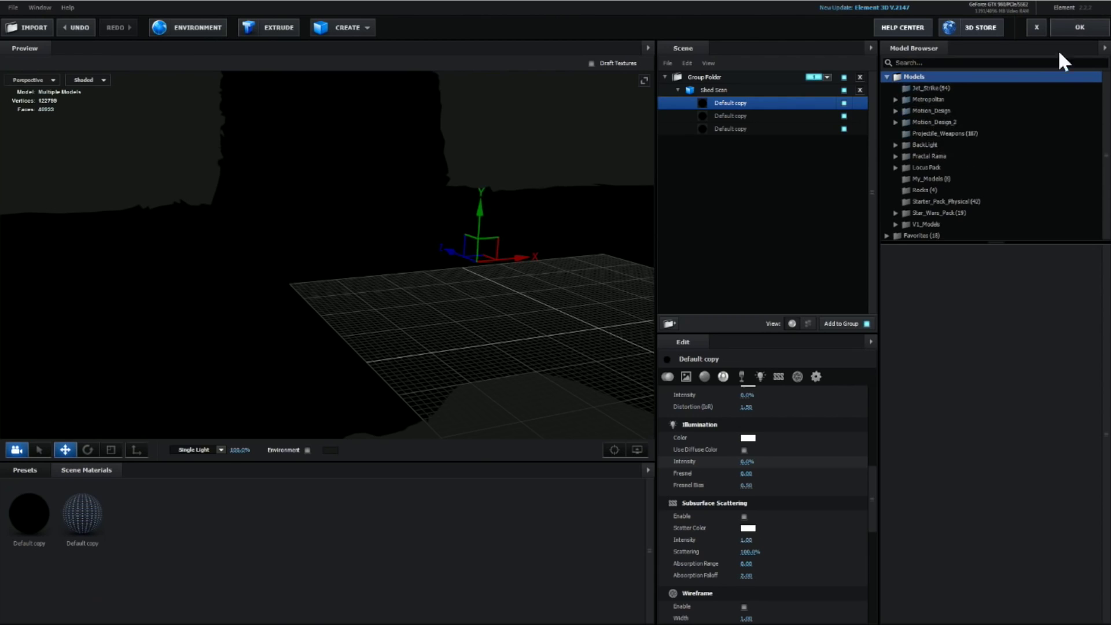
# Step: Close Scene Setup, show the transparency grid and check the black silhouette at 0:00:04:13
pyautogui.click(1080, 27)
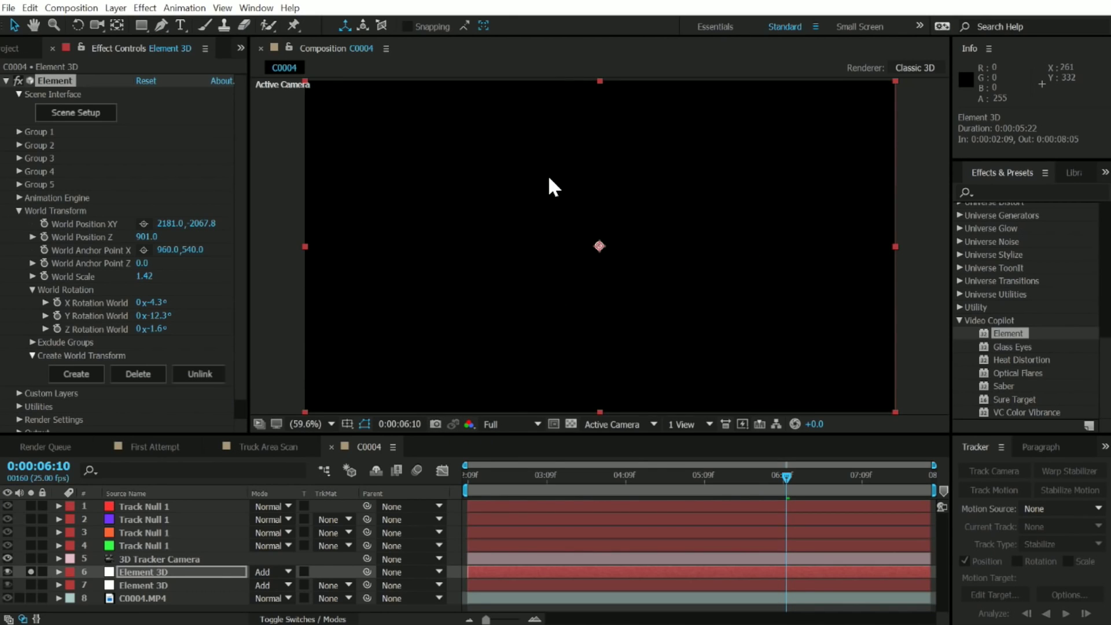
pyautogui.click(572, 425)
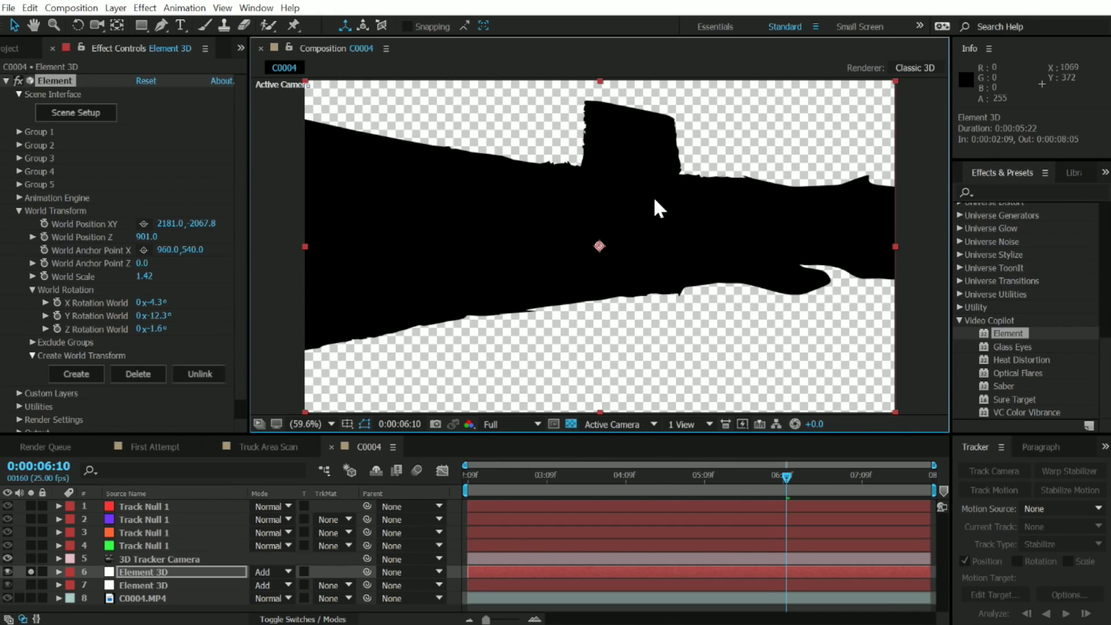
pyautogui.moveTo(785, 475)
pyautogui.mouseDown()
pyautogui.moveTo(469, 475)
pyautogui.moveTo(685, 476)
pyautogui.mouseUp()
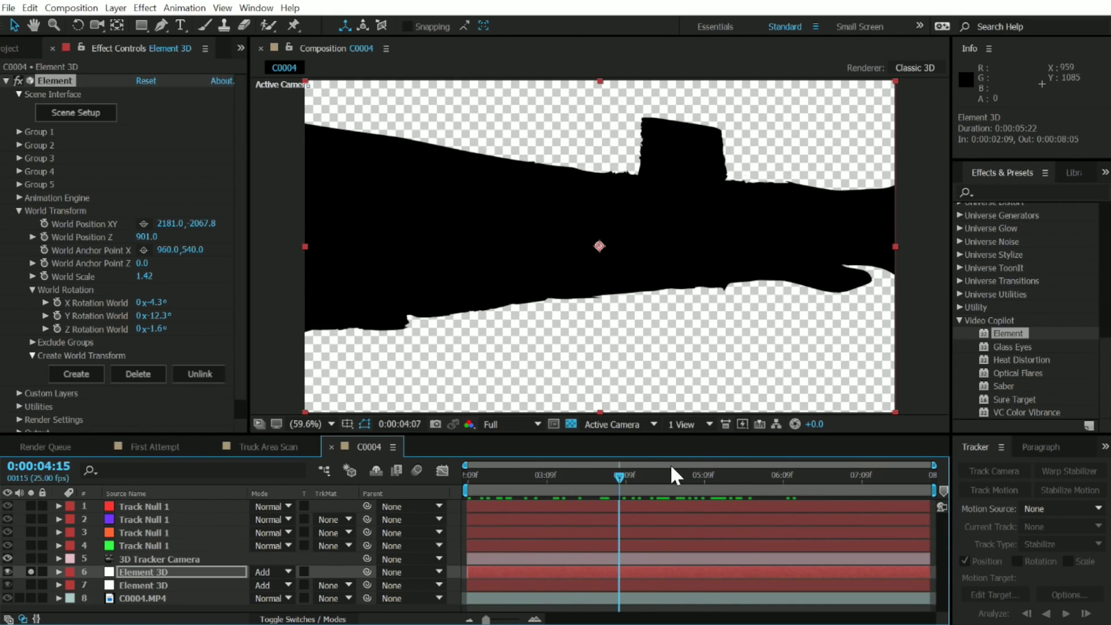
pyautogui.click(642, 476)
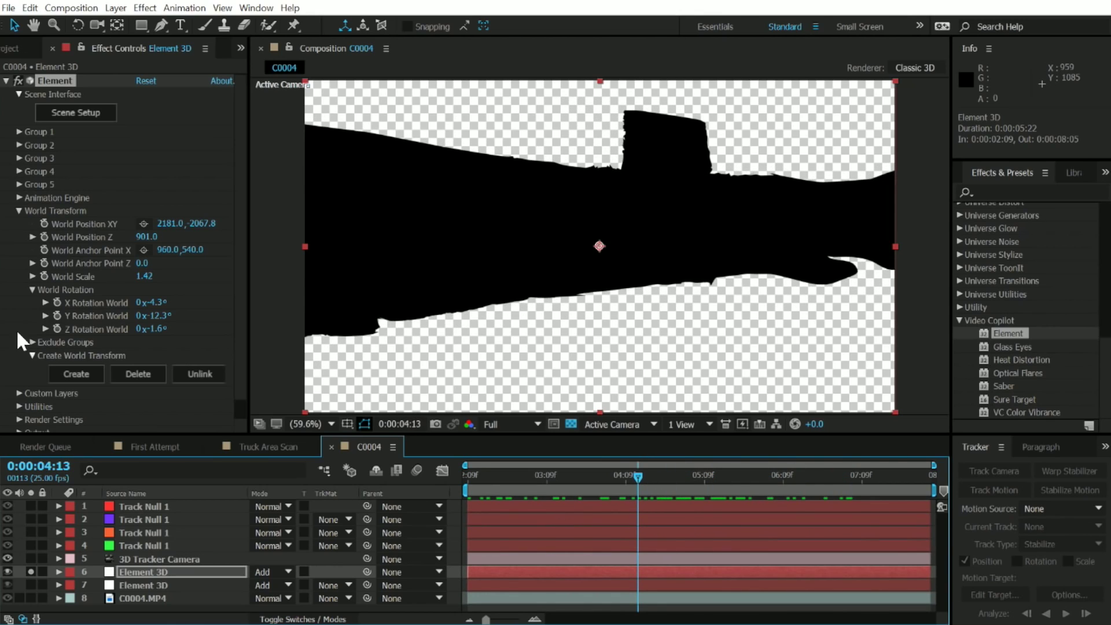
pyautogui.click(18, 211)
# Step: Enable fog in Render Settings with a pure white colour and 100% opacity
pyautogui.click(18, 249)
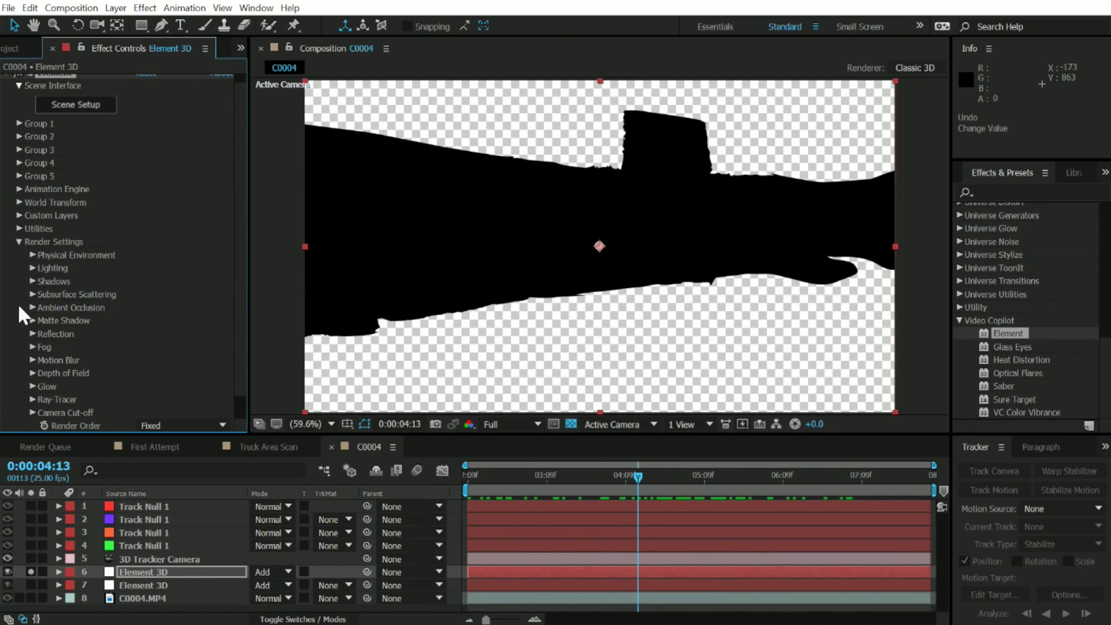
pyautogui.click(31, 347)
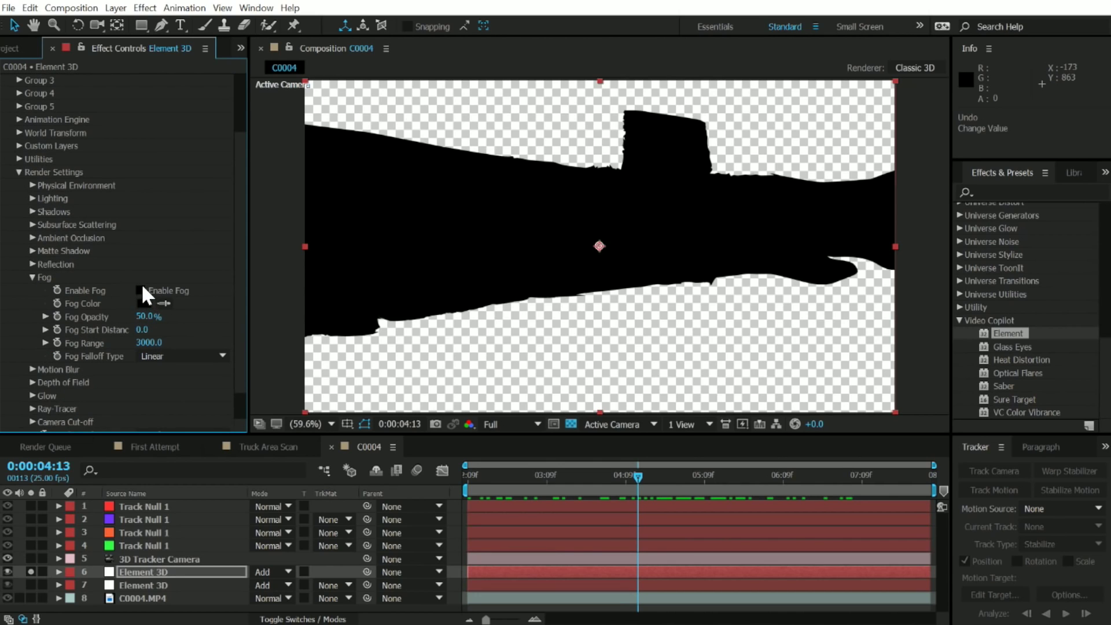
pyautogui.click(140, 302)
pyautogui.click(5, 165)
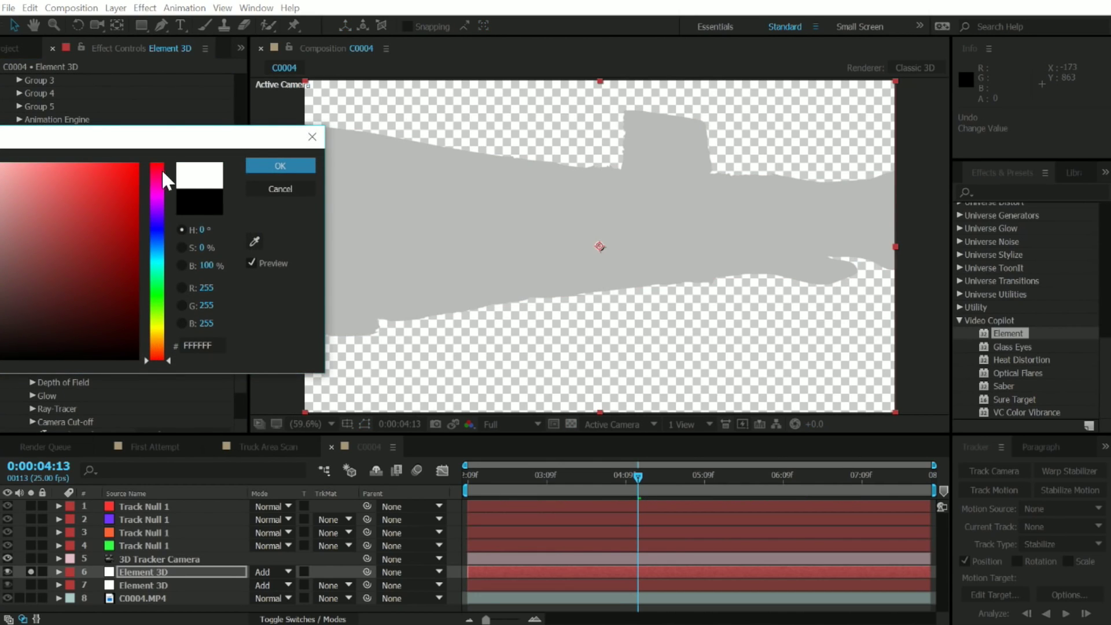
pyautogui.click(280, 166)
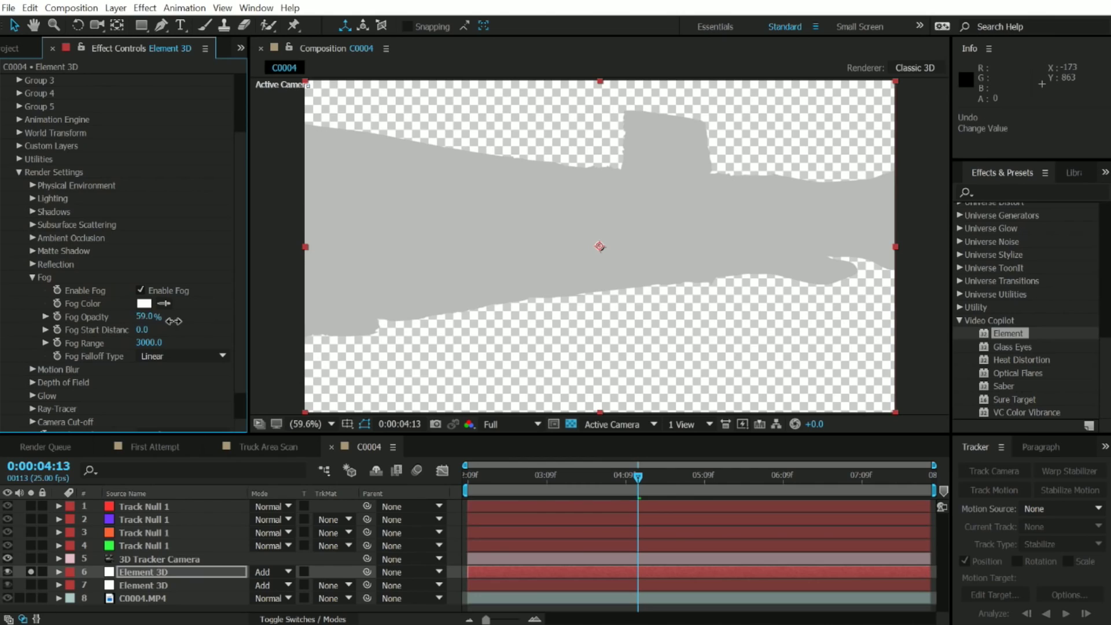
pyautogui.moveTo(173, 320); pyautogui.dragTo(274, 320)
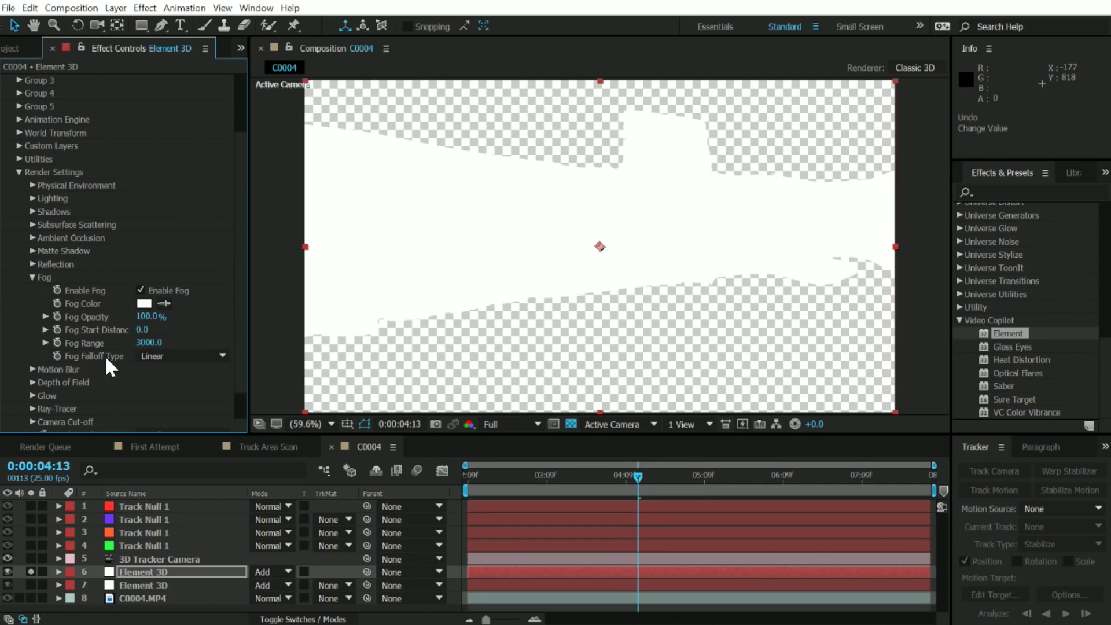
# Step: Switch fog falloff to Taper, shorten the fog range to 540 and push the start distance out
pyautogui.click(158, 357)
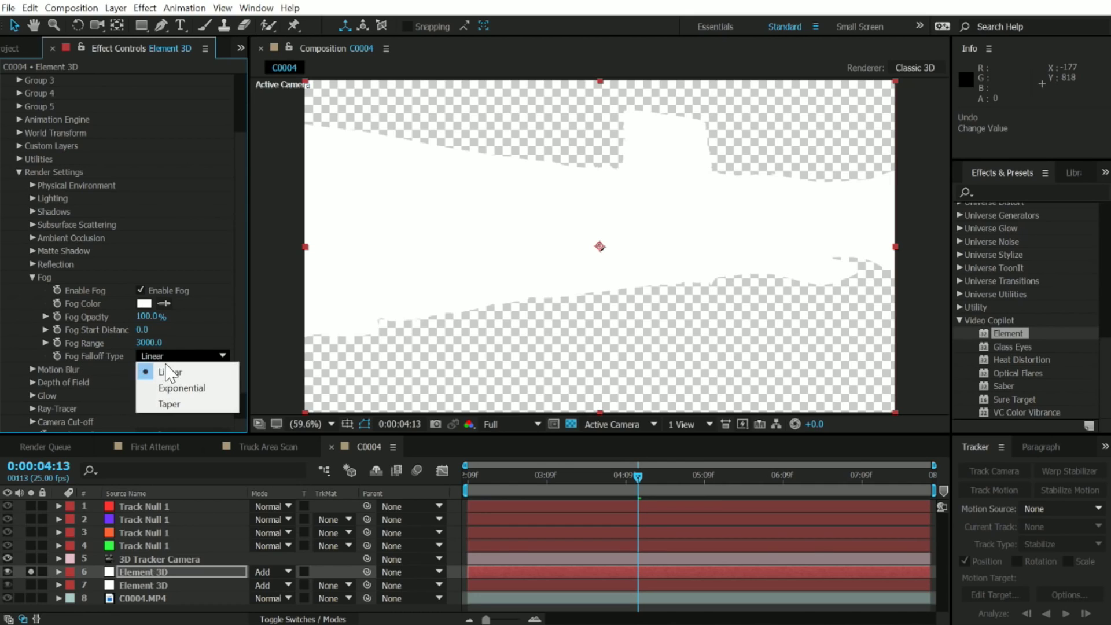
pyautogui.click(176, 404)
pyautogui.moveTo(143, 342); pyautogui.dragTo(135, 350)
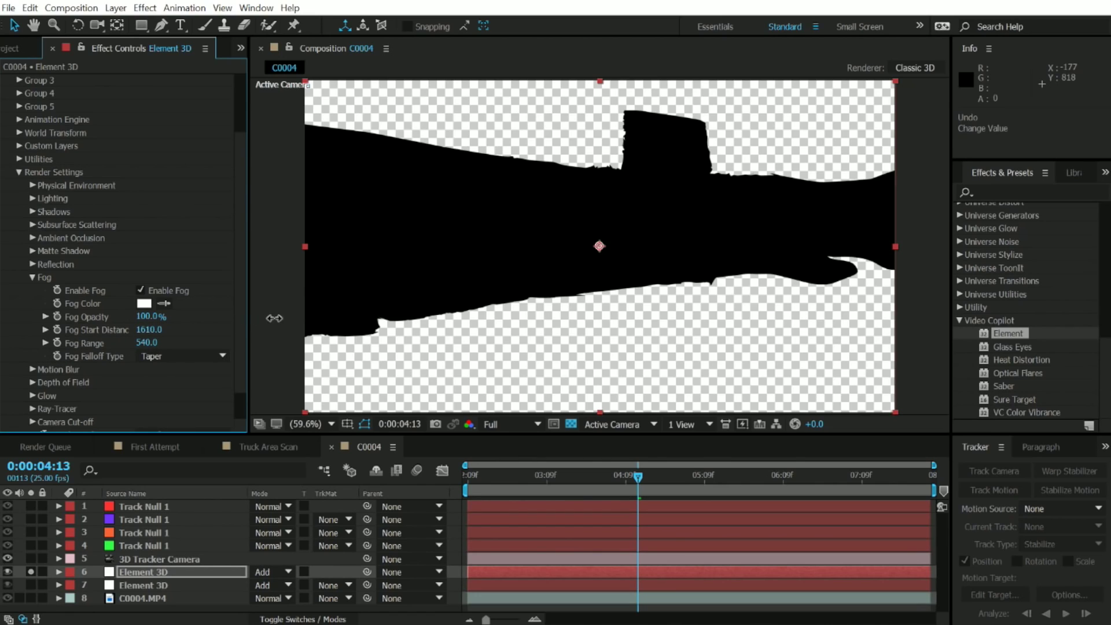
pyautogui.moveTo(371, 314)
pyautogui.mouseDown()
pyautogui.moveTo(718, 319)
pyautogui.moveTo(1008, 358)
pyautogui.moveTo(738, 372)
pyautogui.moveTo(673, 398)
pyautogui.moveTo(686, 398)
pyautogui.mouseUp()
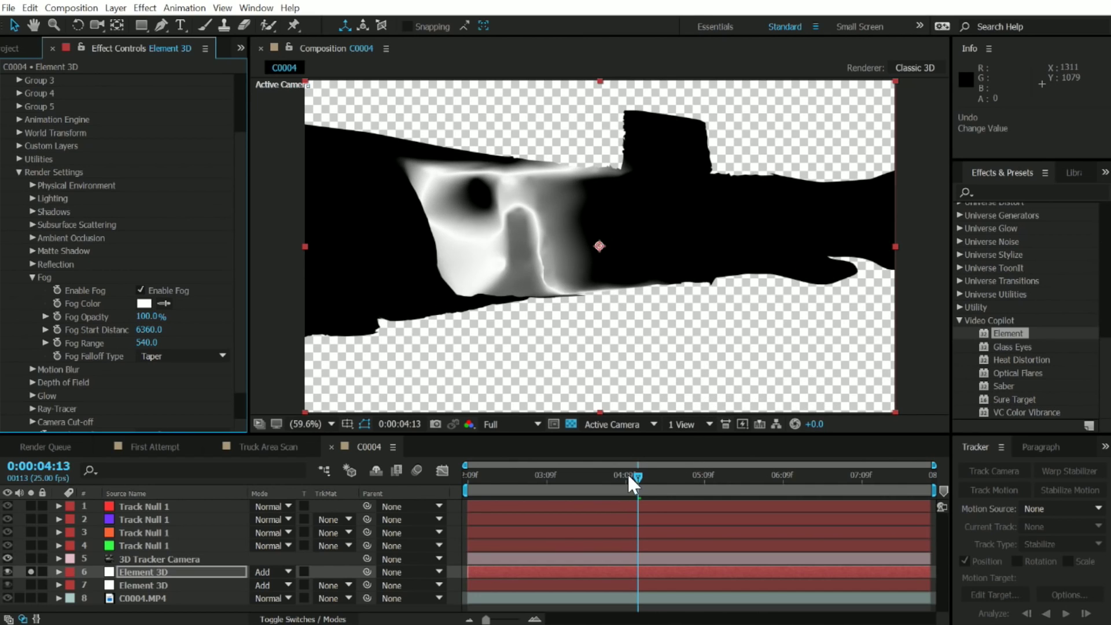
# Step: Keyframe Fog Start Distance at 3740 early in the clip and 13990 at a later frame
pyautogui.moveTo(628, 474); pyautogui.dragTo(469, 479)
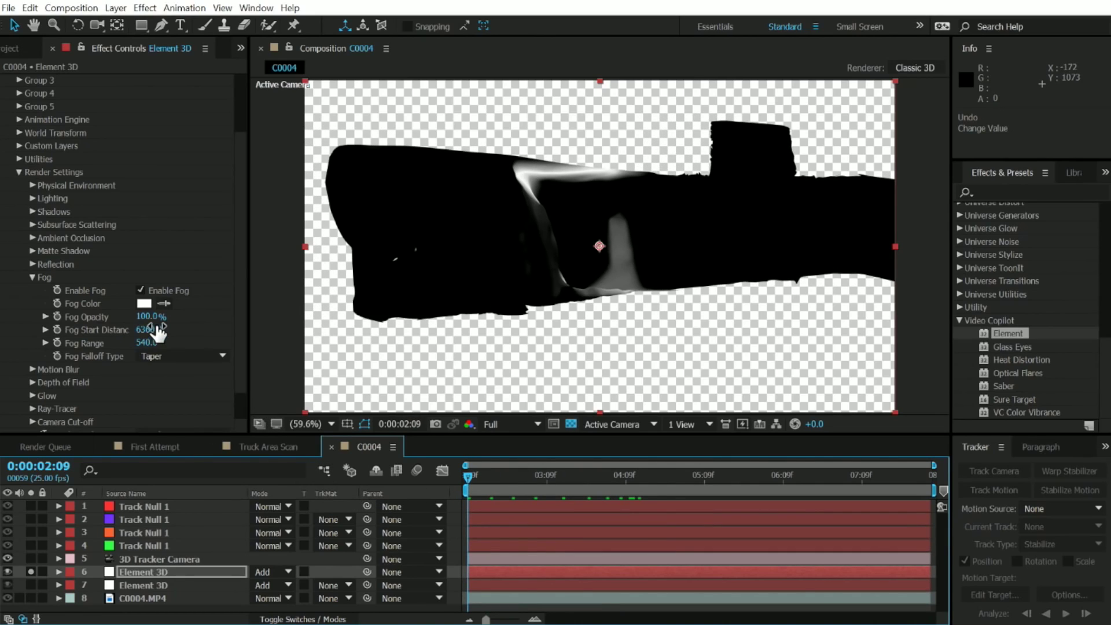
pyautogui.moveTo(148, 330); pyautogui.dragTo(2, 353)
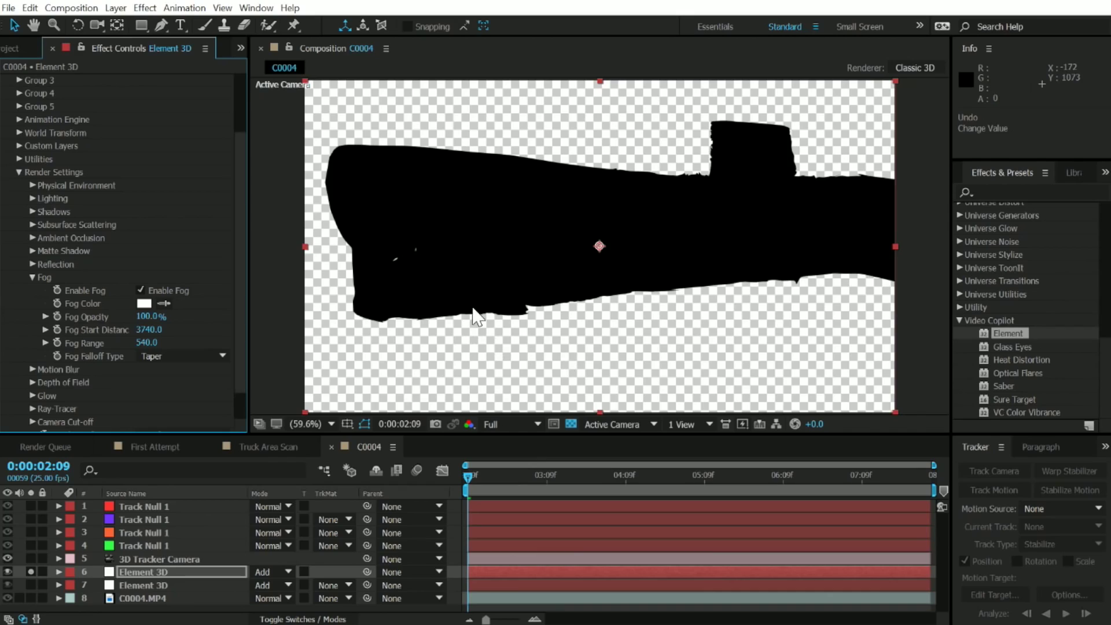
pyautogui.click(56, 330)
pyautogui.moveTo(483, 477)
pyautogui.mouseDown()
pyautogui.moveTo(934, 475)
pyautogui.moveTo(886, 488)
pyautogui.mouseUp()
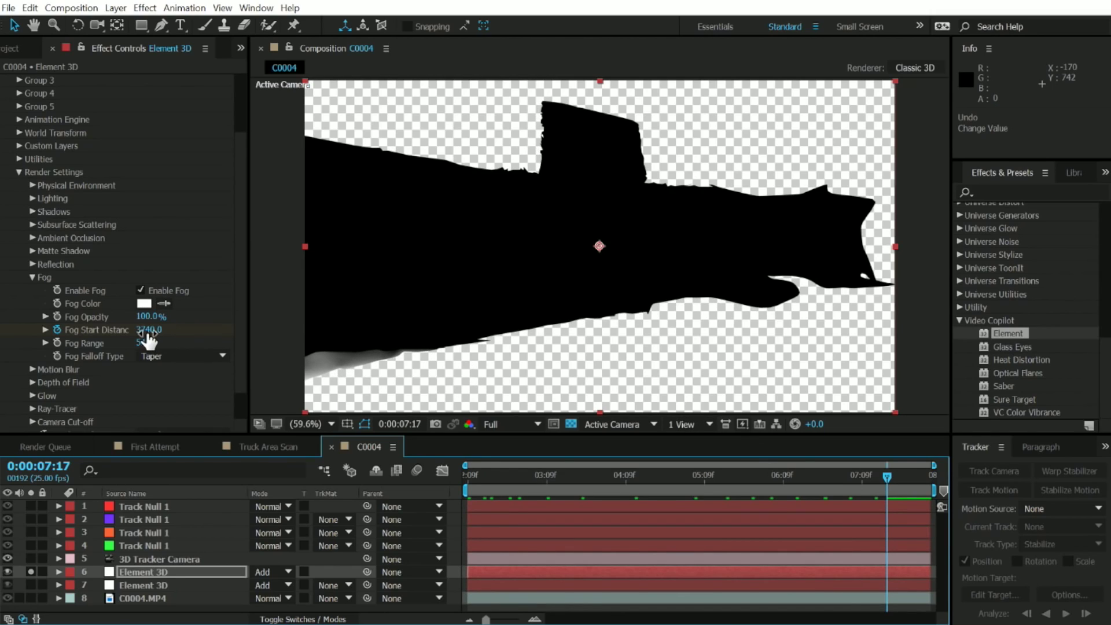
pyautogui.moveTo(148, 330); pyautogui.dragTo(234, 332)
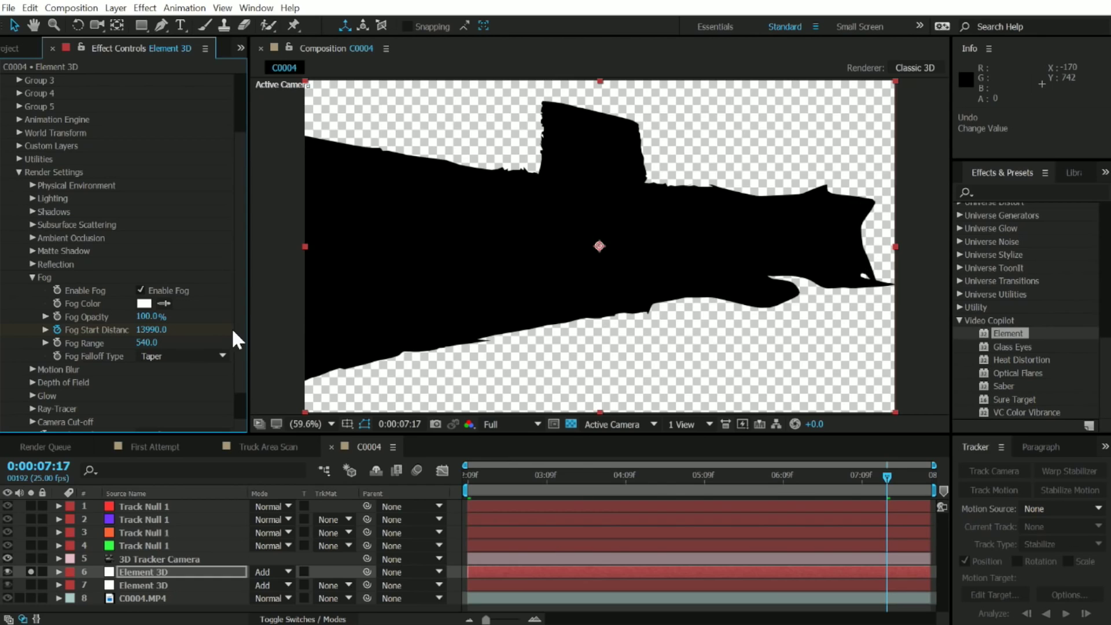
# Step: Play back the fog animation to watch the white band sweep across the silhouette
pyautogui.press('space')
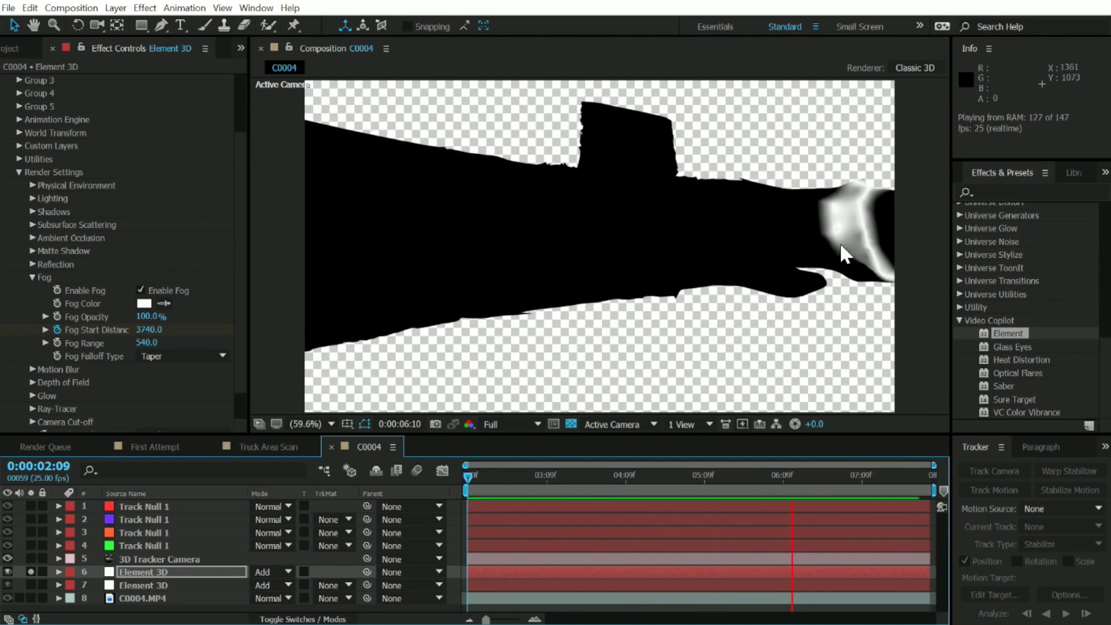
pyautogui.click(549, 477)
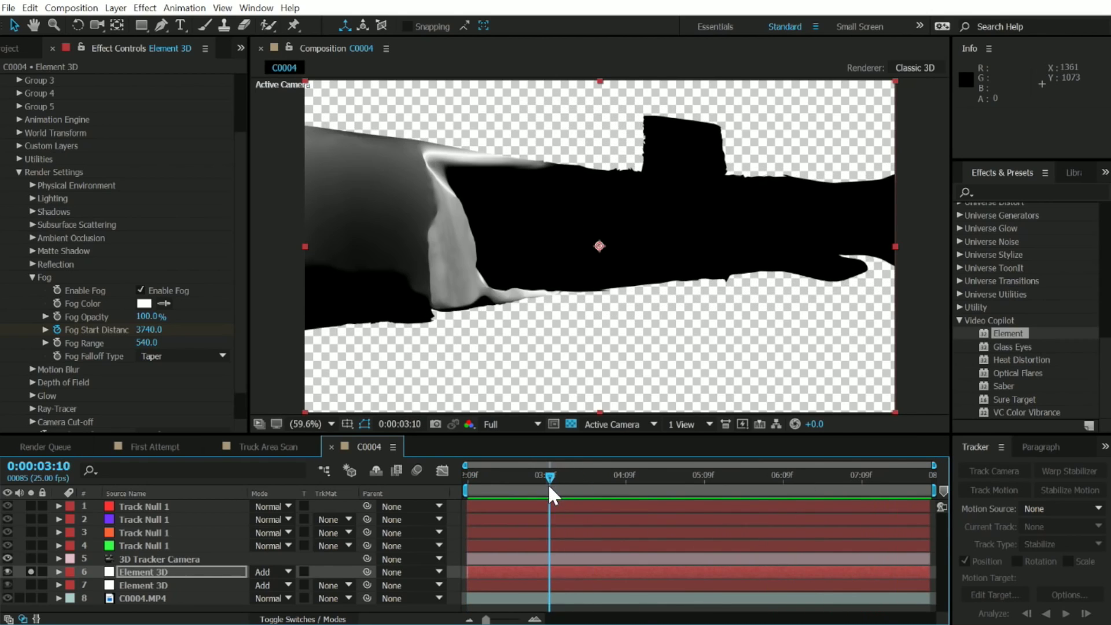
# Step: Collapse the Element settings, unsolo layer 6 and rename it 'Element 3D Matte'
pyautogui.click(31, 276)
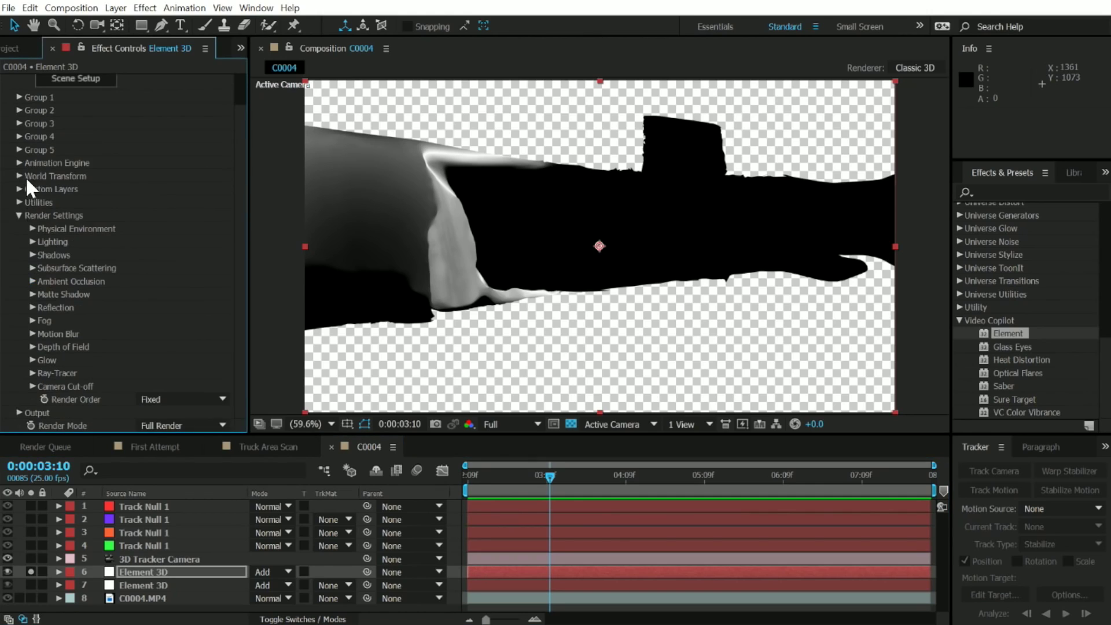
pyautogui.click(18, 215)
pyautogui.click(102, 351)
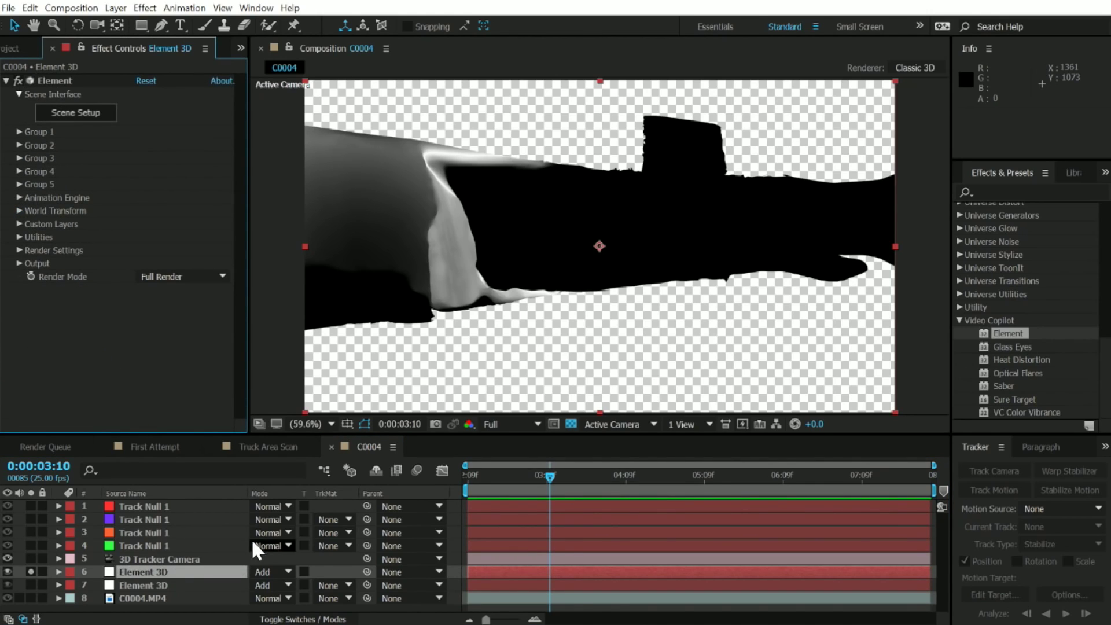
pyautogui.click(33, 571)
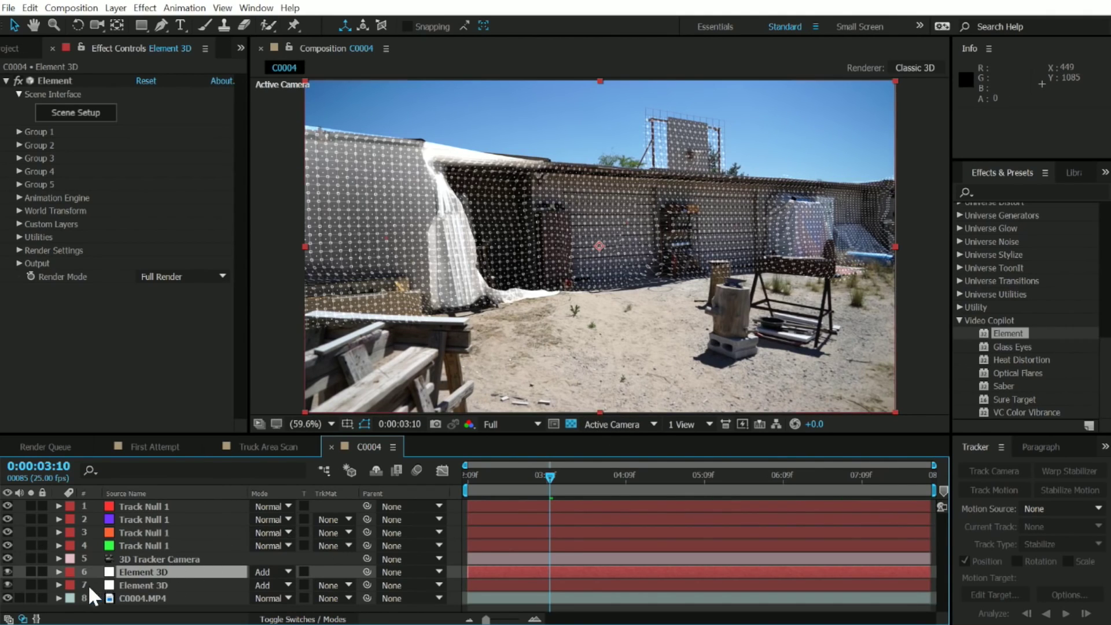
pyautogui.click(144, 569)
pyautogui.write('Matte')
pyautogui.press('Return')
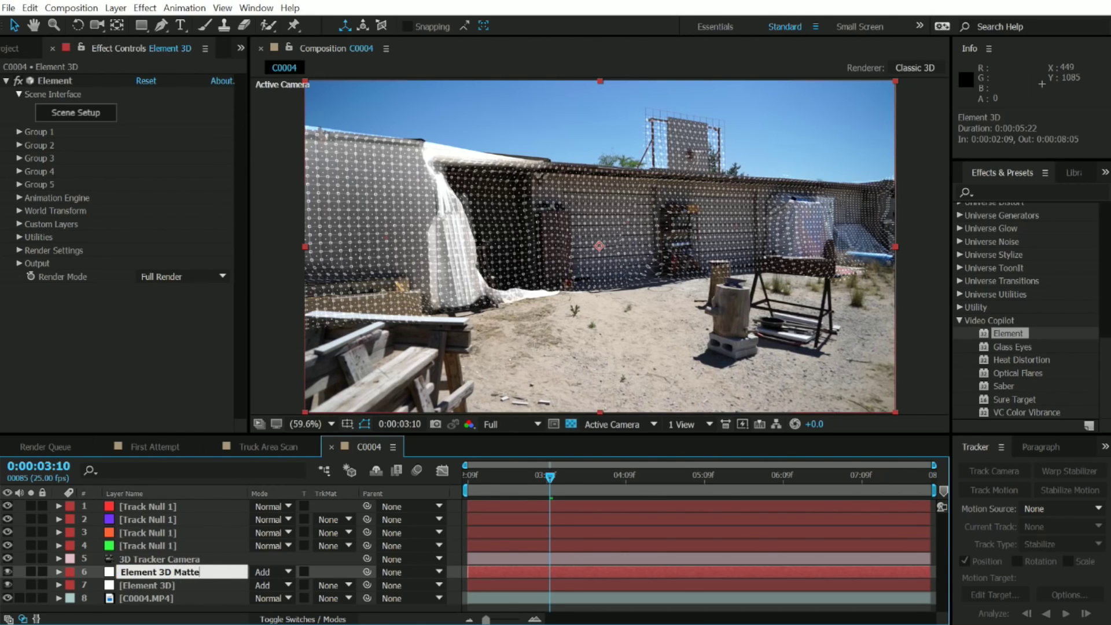
pyautogui.click(196, 592)
# Step: Hide Element 3D Matte, set the scan layer's track matte to Luma Matte on it and preview from about 3:04
pyautogui.click(180, 573)
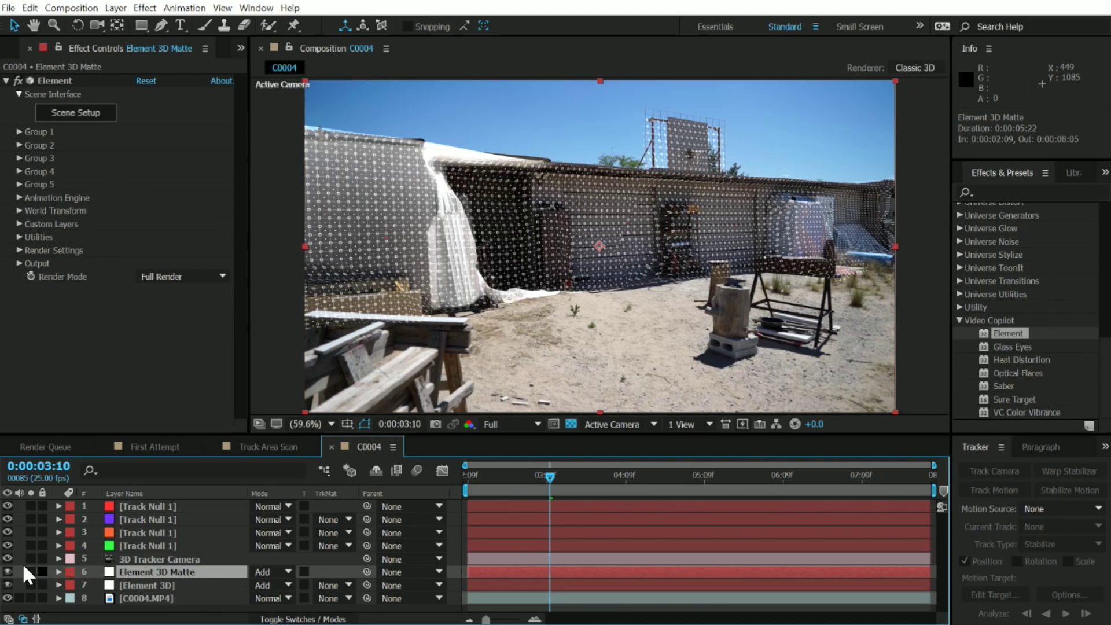
pyautogui.click(10, 572)
pyautogui.click(149, 585)
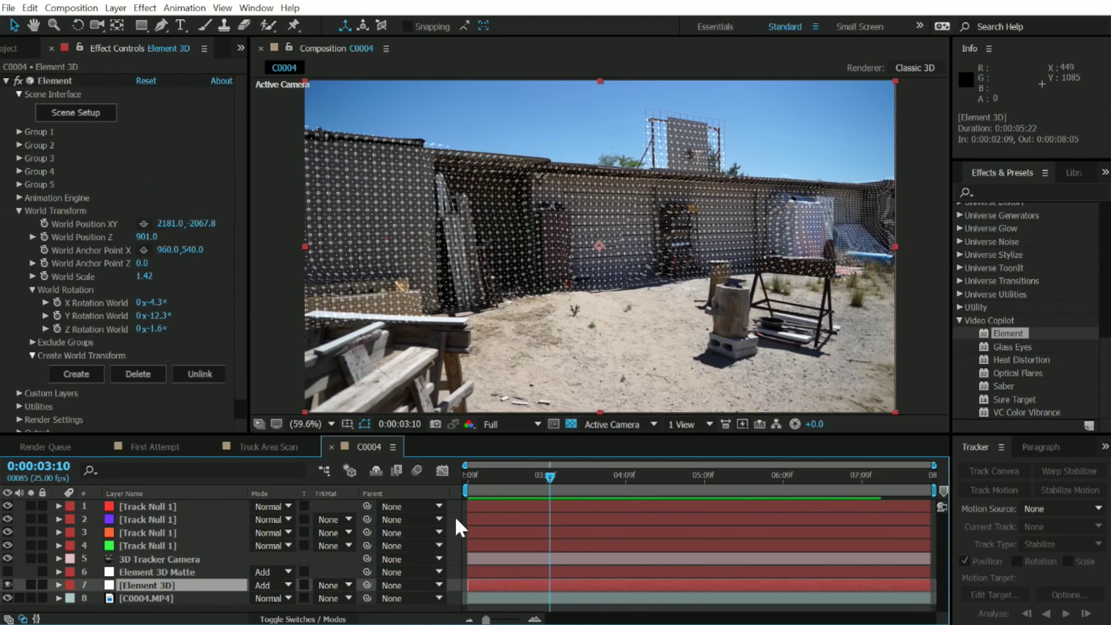
pyautogui.click(329, 585)
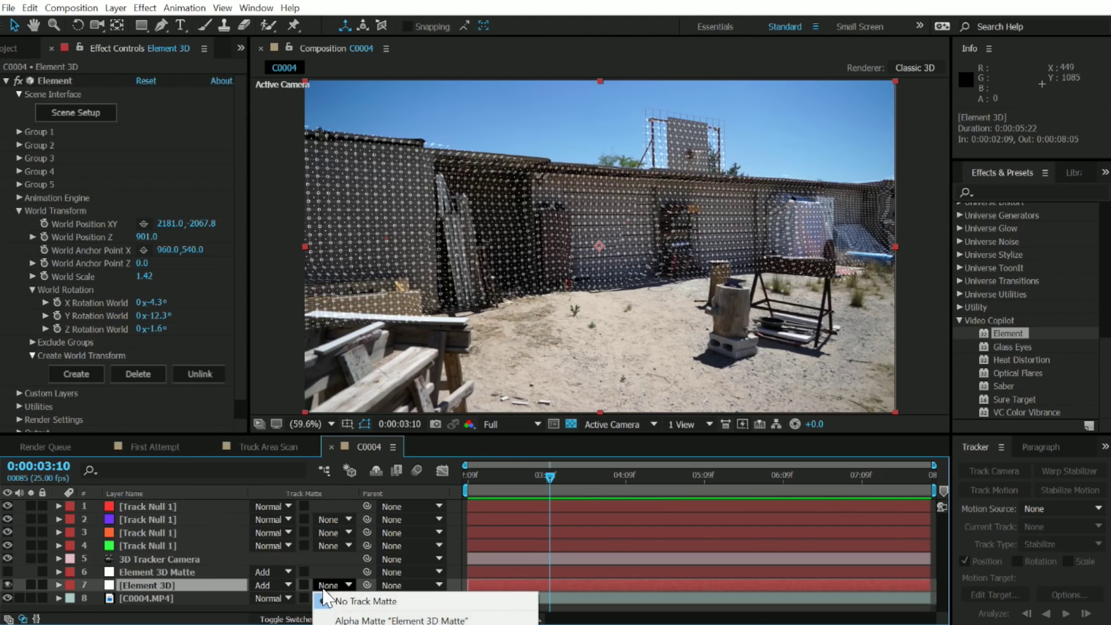
pyautogui.click(391, 620)
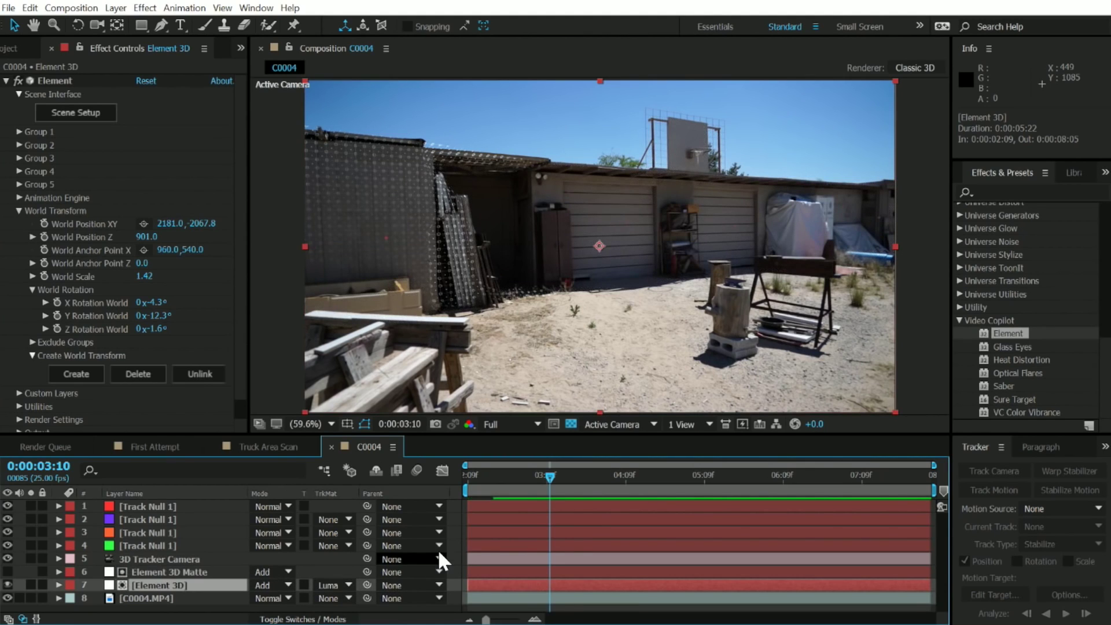
pyautogui.click(534, 475)
pyautogui.press('space')
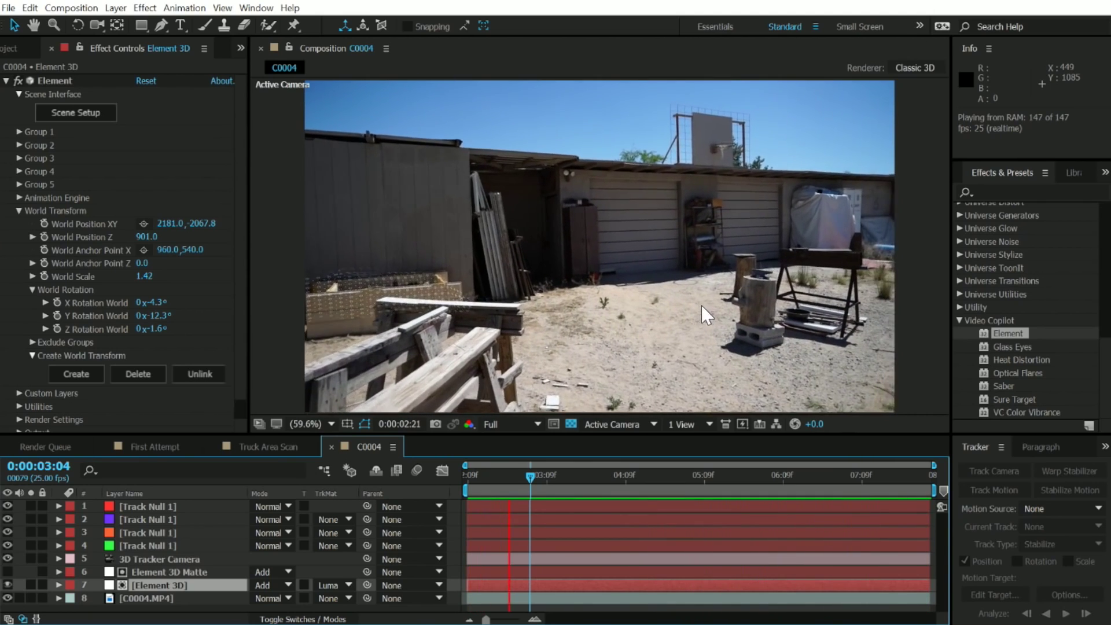
# Step: Apply VC Color Vibrance to the scan layer and try an orange tint first
pyautogui.moveTo(531, 478); pyautogui.dragTo(469, 477)
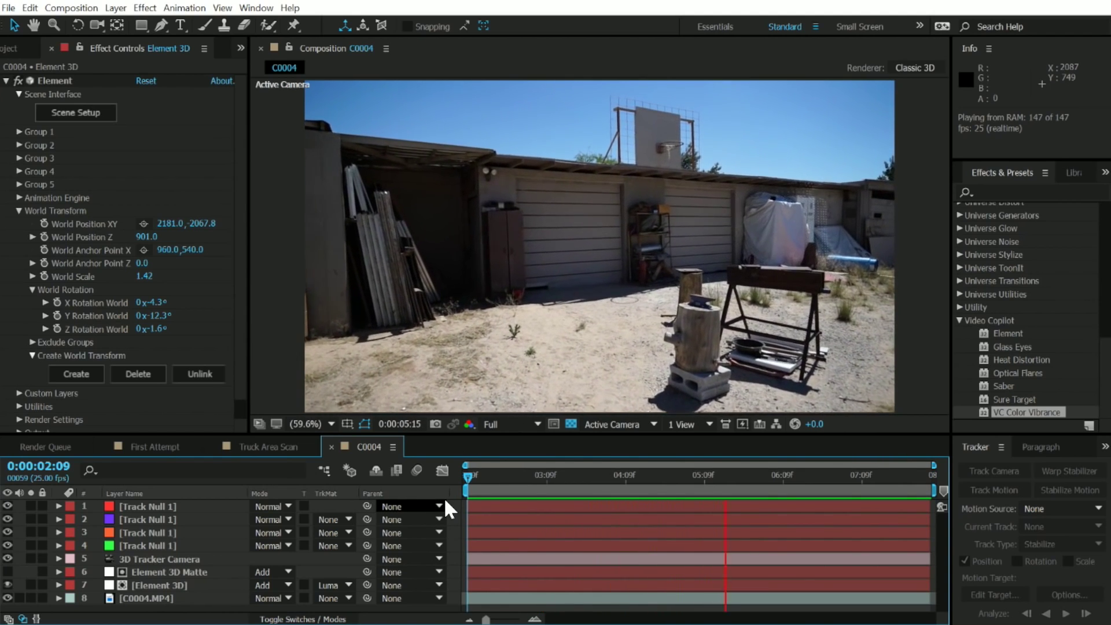
pyautogui.click(772, 477)
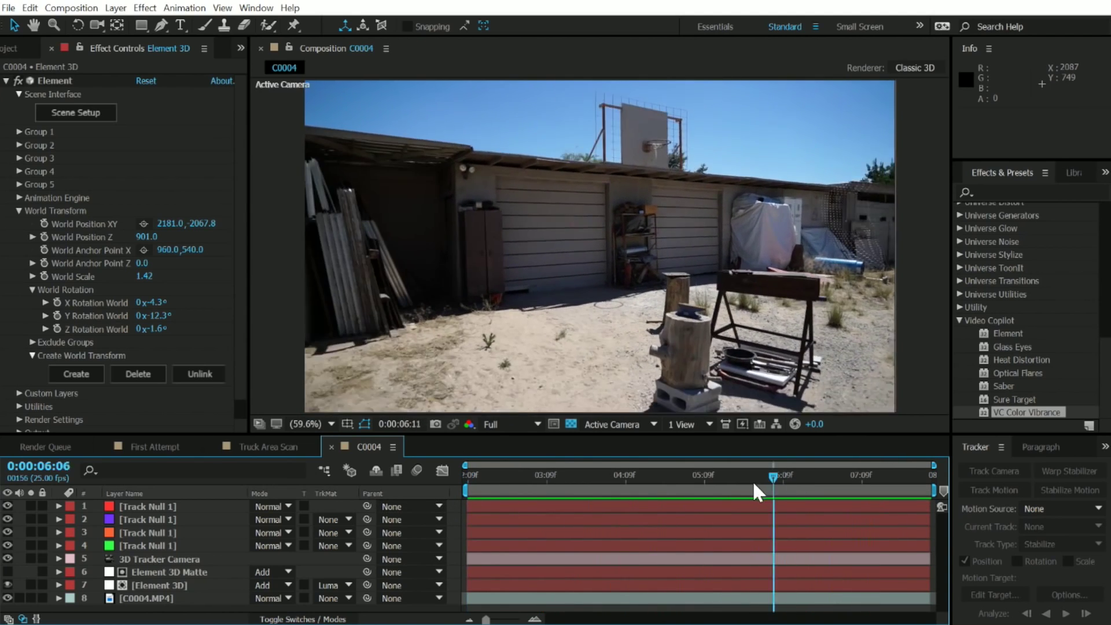
pyautogui.moveTo(772, 477); pyautogui.dragTo(616, 487)
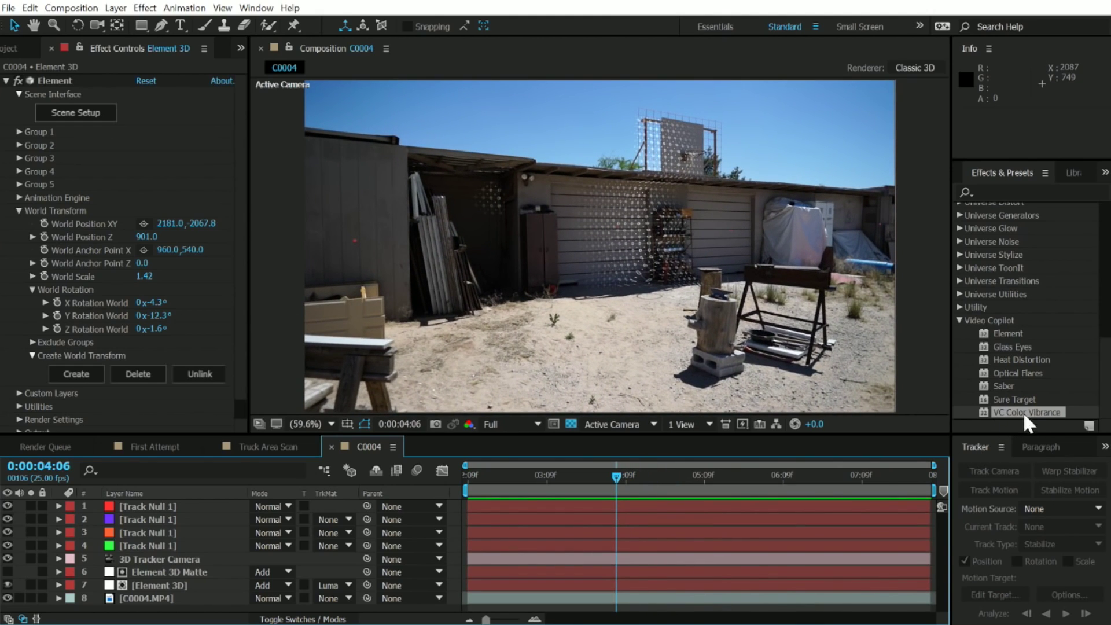
pyautogui.moveTo(1033, 413)
pyautogui.mouseDown()
pyautogui.moveTo(247, 604)
pyautogui.moveTo(158, 586)
pyautogui.mouseUp()
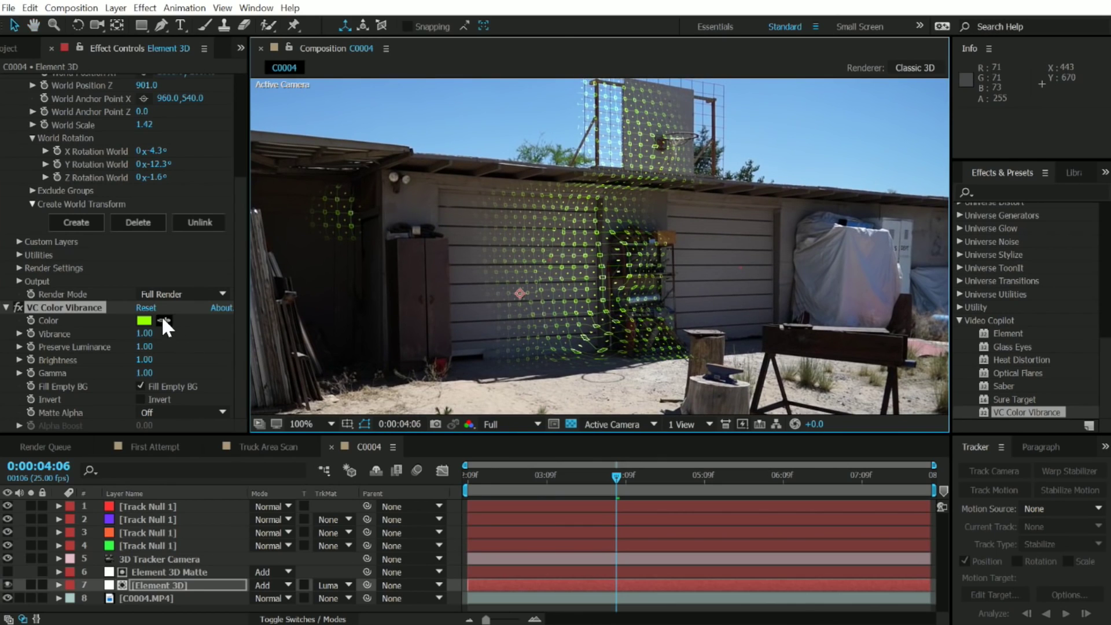
pyautogui.click(145, 320)
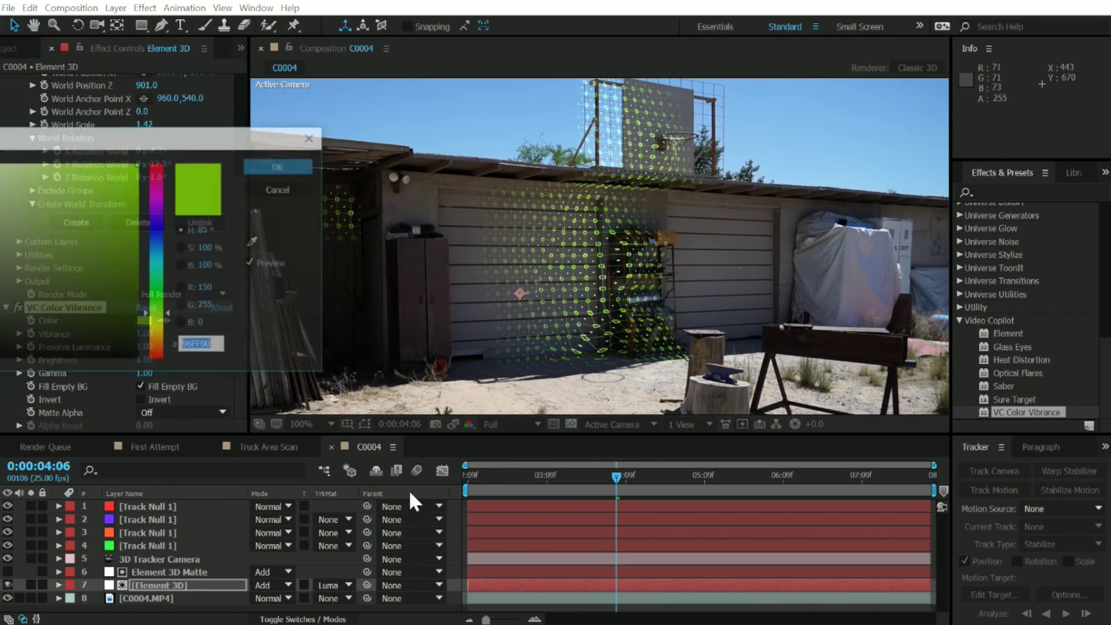
pyautogui.moveTo(161, 270)
pyautogui.mouseDown()
pyautogui.moveTo(159, 353)
pyautogui.moveTo(161, 337)
pyautogui.mouseUp()
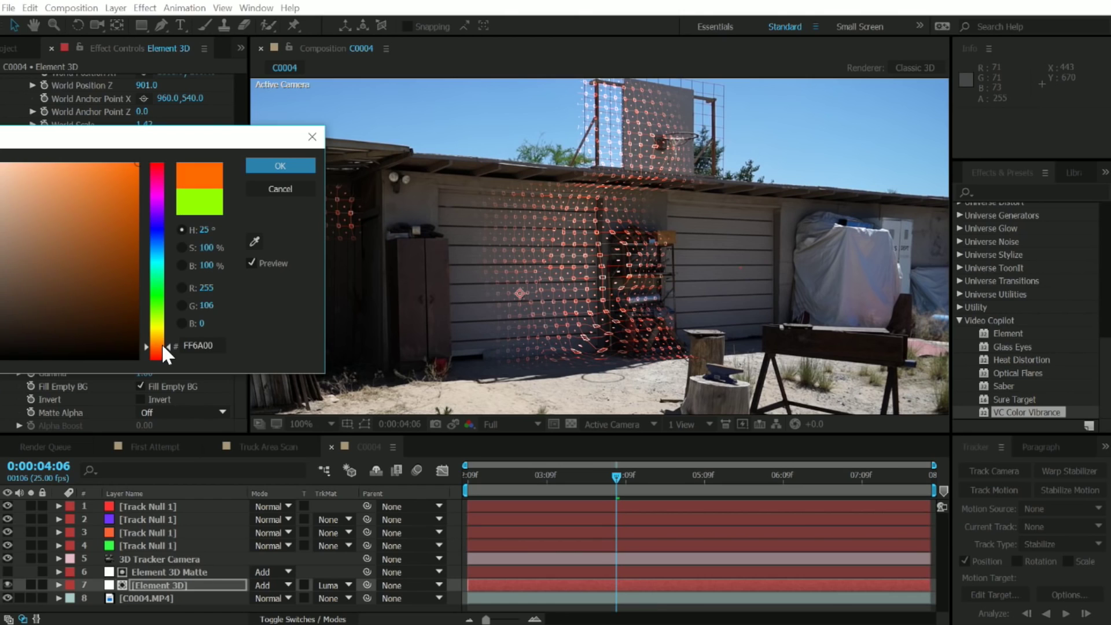
pyautogui.click(275, 168)
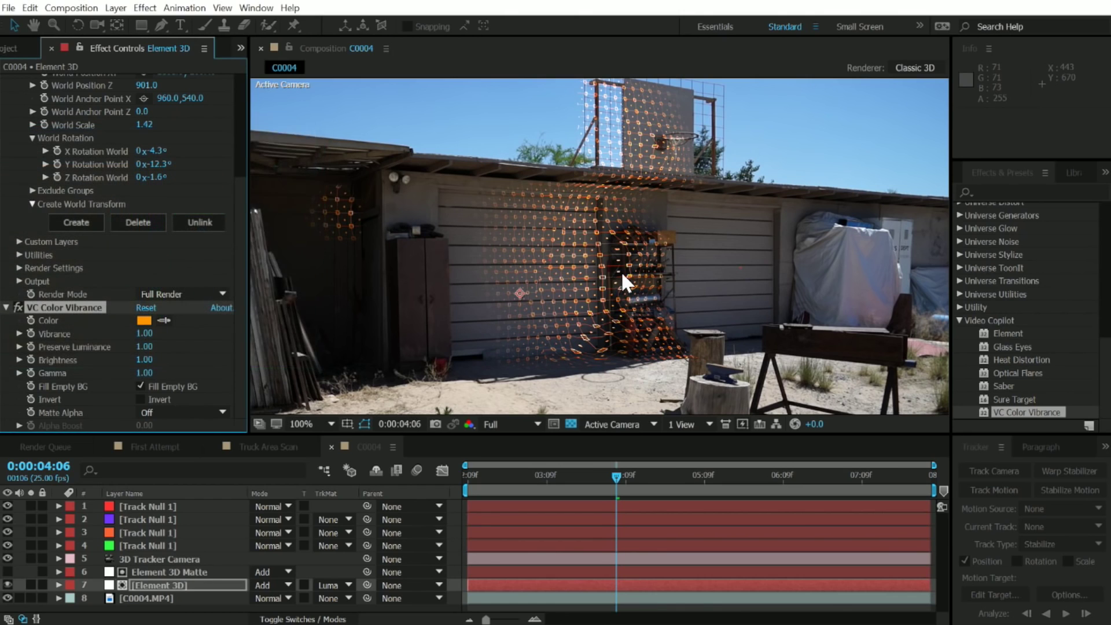
# Step: Change the vibrance tint to a light cyan-blue (00B6FF)
pyautogui.moveTo(617, 478); pyautogui.dragTo(587, 479)
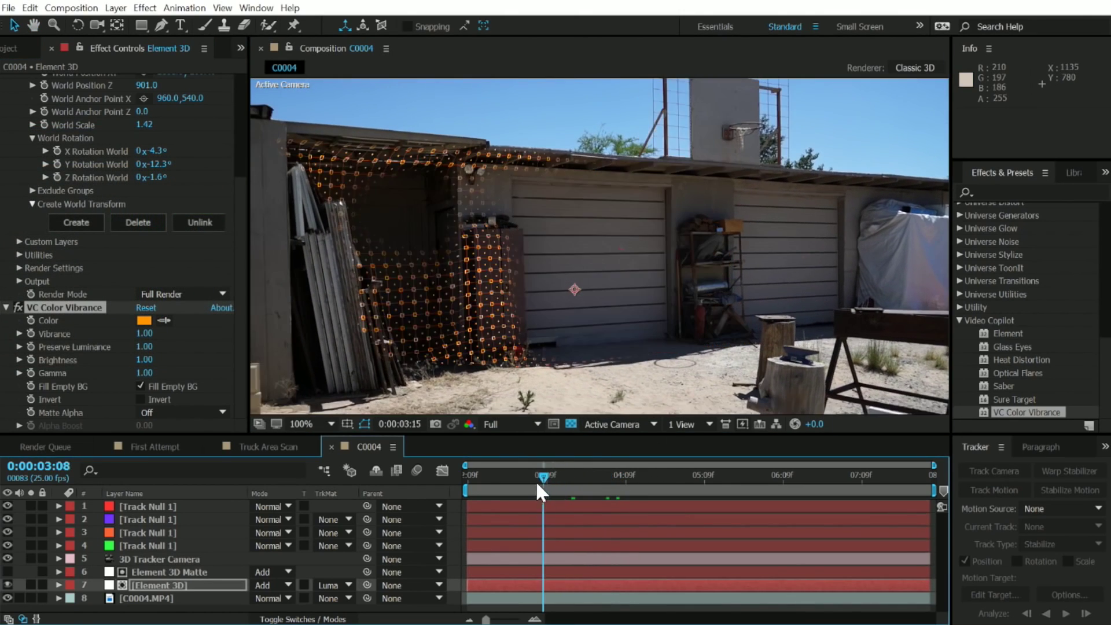
pyautogui.click(145, 321)
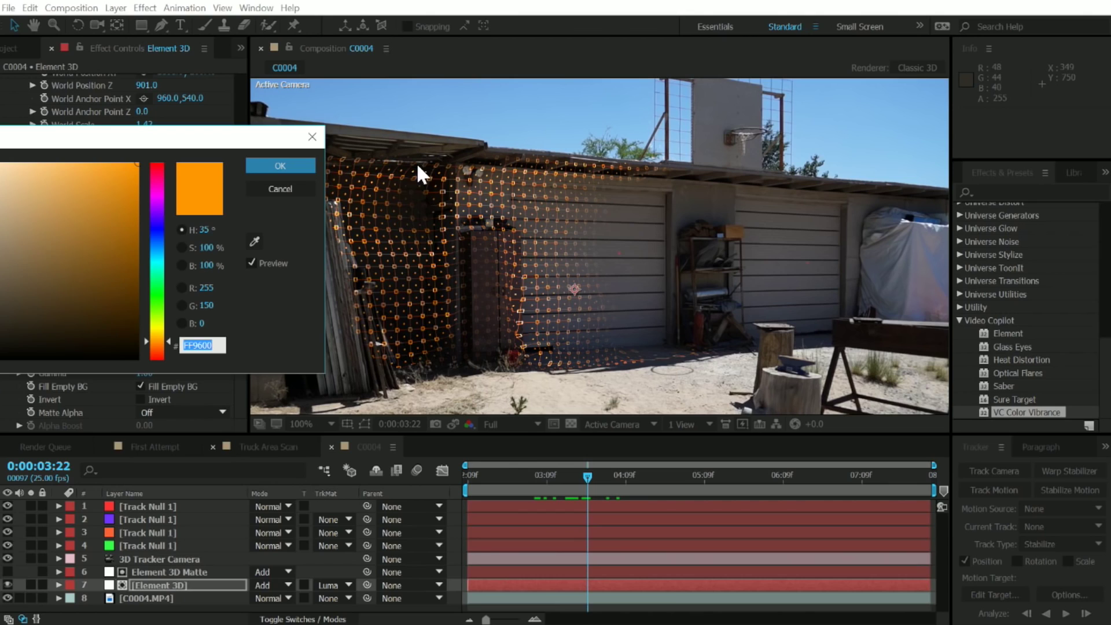
pyautogui.moveTo(156, 339); pyautogui.dragTo(163, 245)
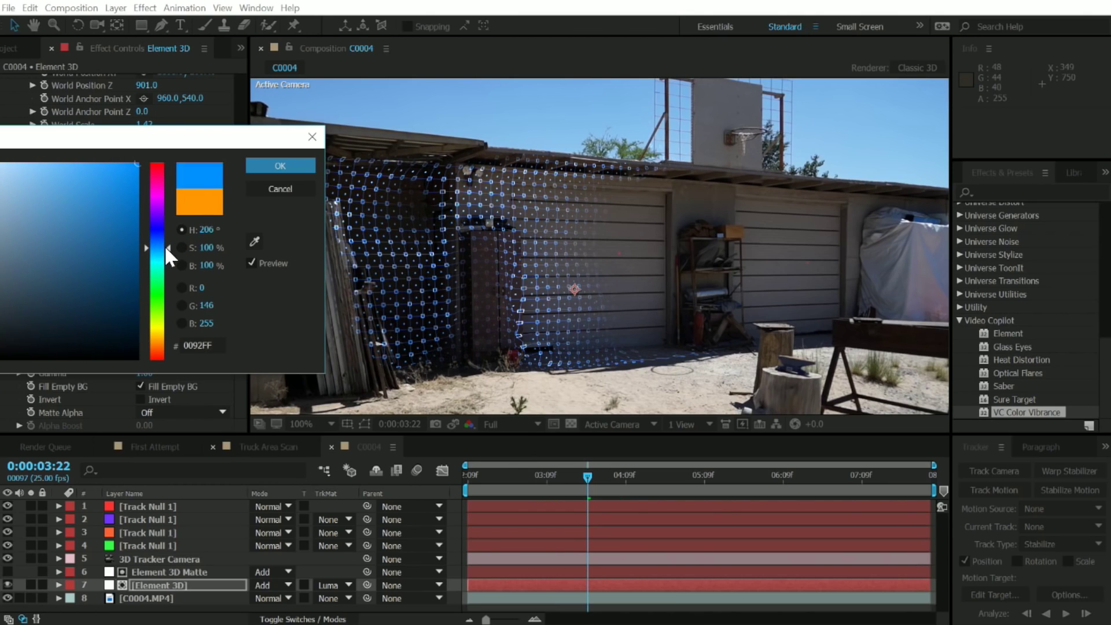
pyautogui.moveTo(167, 251); pyautogui.dragTo(167, 255)
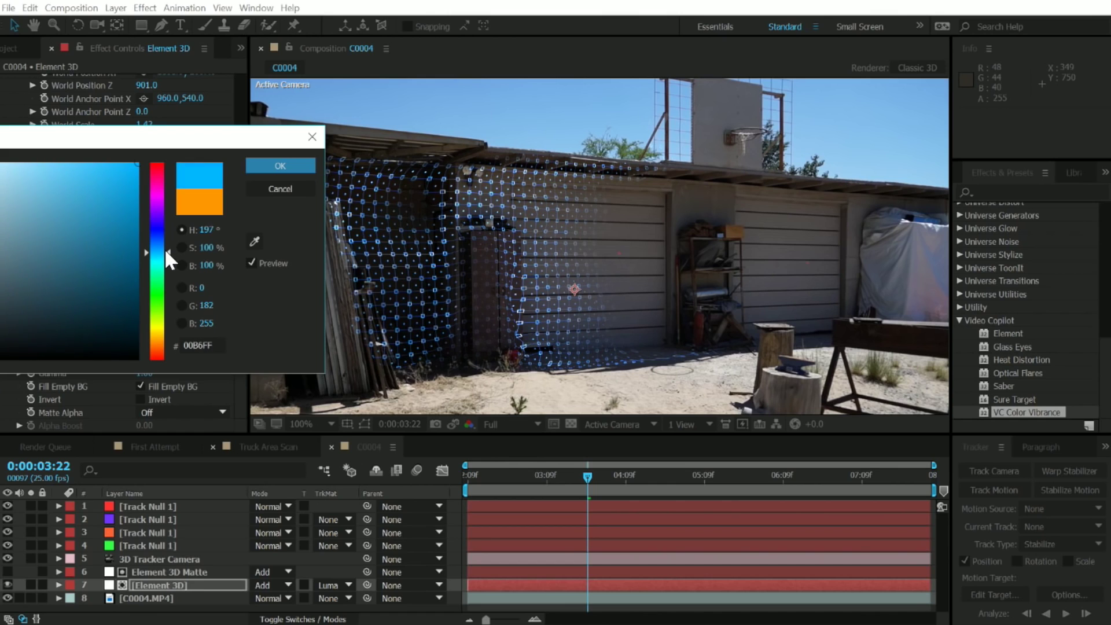
pyautogui.click(280, 165)
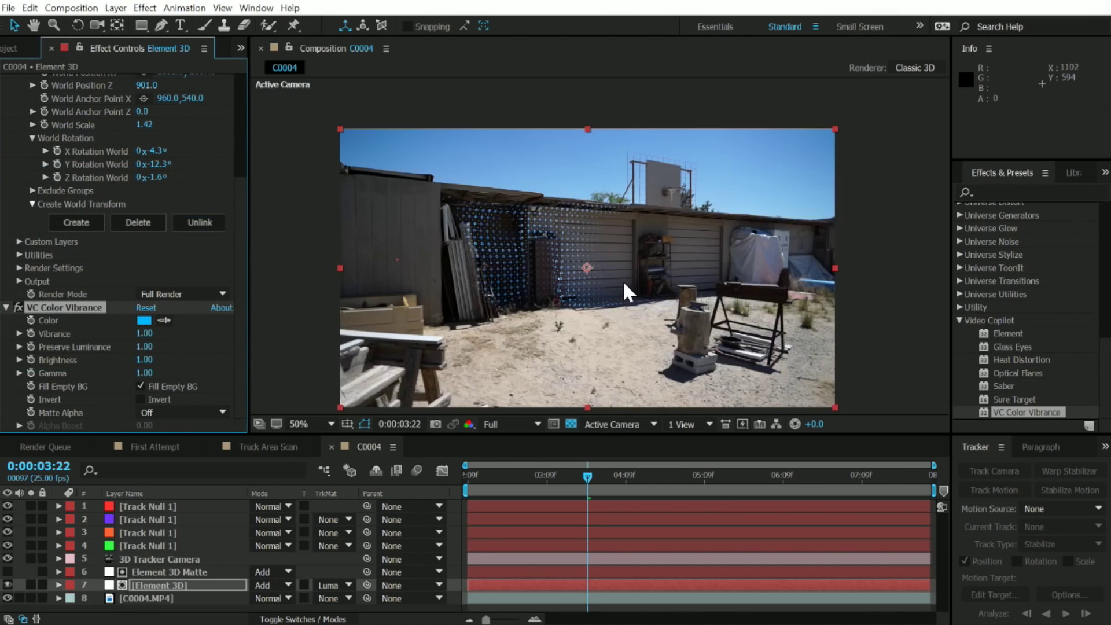
pyautogui.scroll(-2, 662, 261)
# Step: Preview the blue dot sweep from the start and zoom in on the dotted wall around 4:11
pyautogui.moveTo(587, 471); pyautogui.dragTo(681, 472)
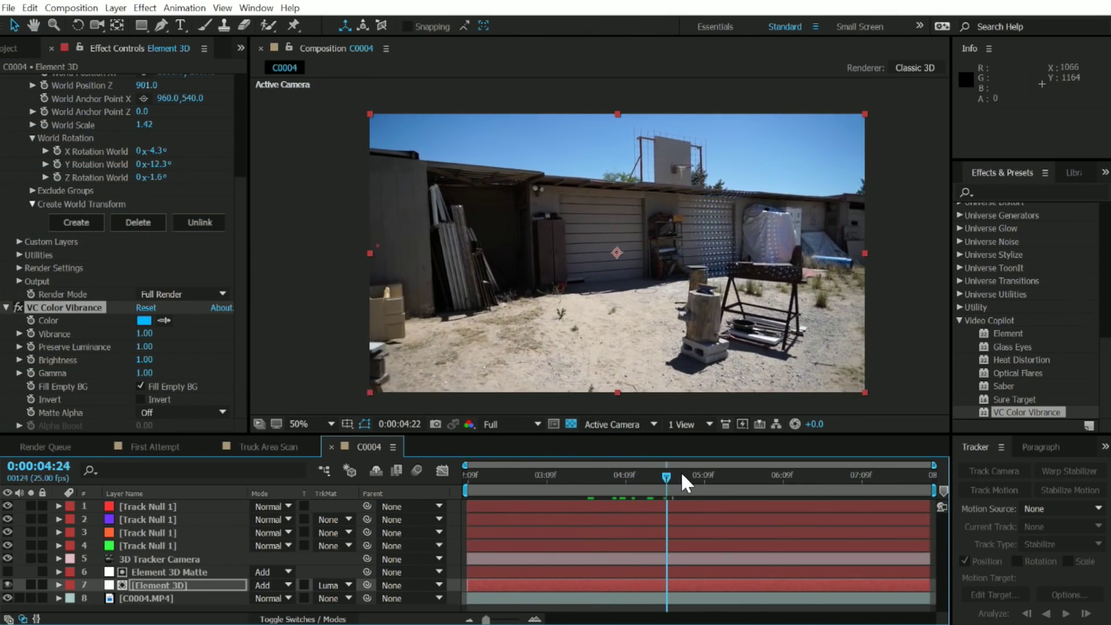
pyautogui.click(471, 473)
pyautogui.press('space')
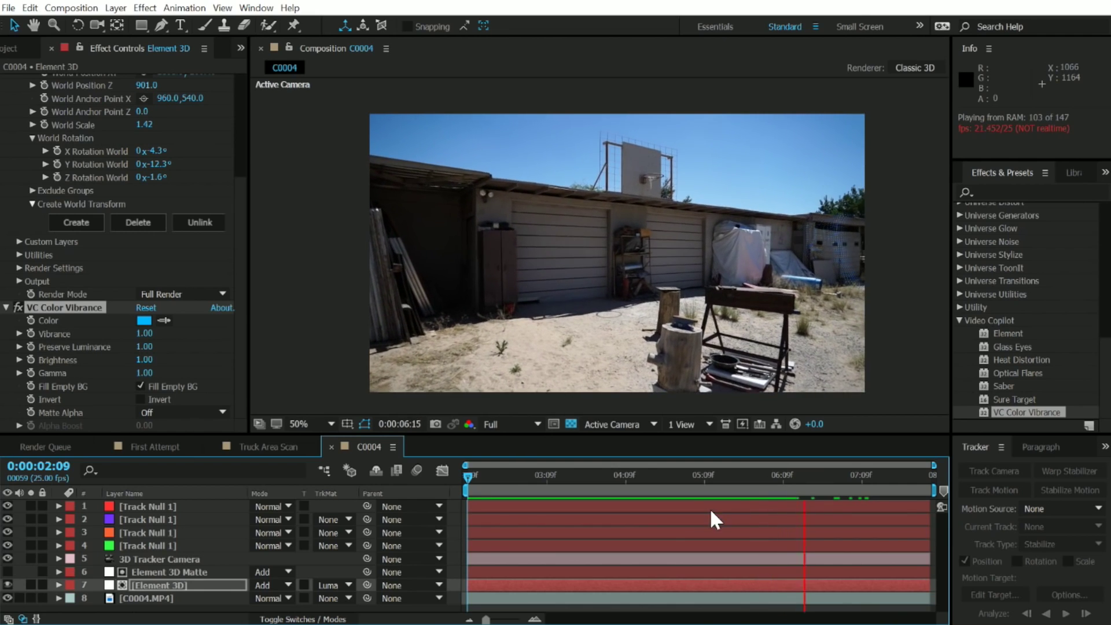
pyautogui.press('space')
pyautogui.click(644, 499)
pyautogui.moveTo(625, 475)
pyautogui.mouseDown()
pyautogui.moveTo(589, 475)
pyautogui.moveTo(647, 474)
pyautogui.moveTo(632, 475)
pyautogui.mouseUp()
pyautogui.scroll(4, 675, 201)
pyautogui.moveTo(591, 269); pyautogui.dragTo(739, 260)
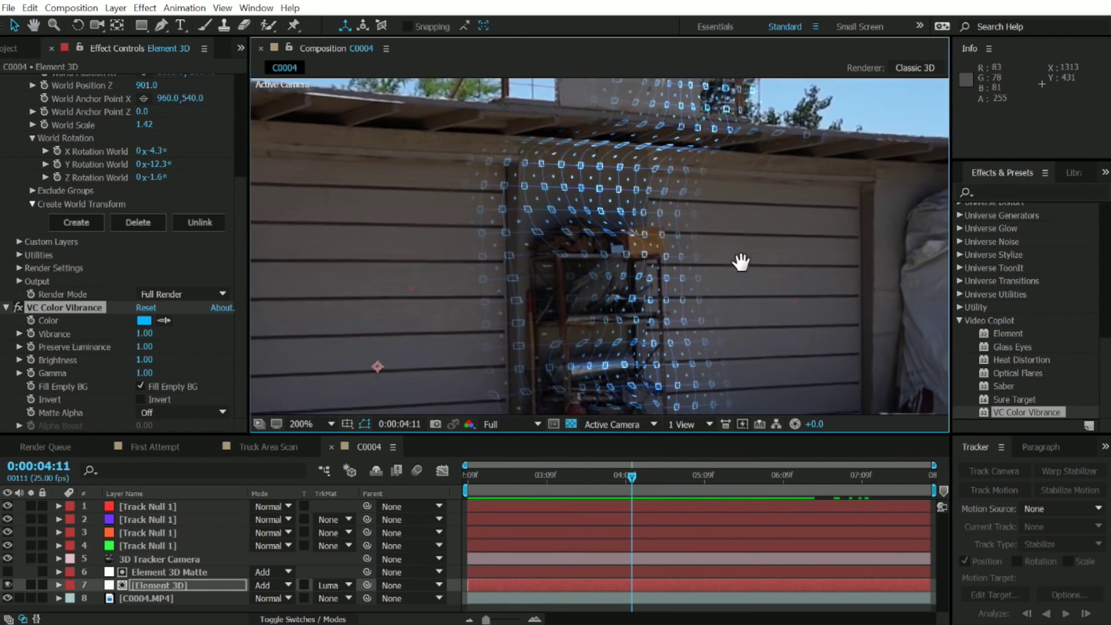
# Step: Apply Glow to the scan using A & B Colors with 0% threshold and radius 48
pyautogui.click(990, 193)
pyautogui.write('glow')
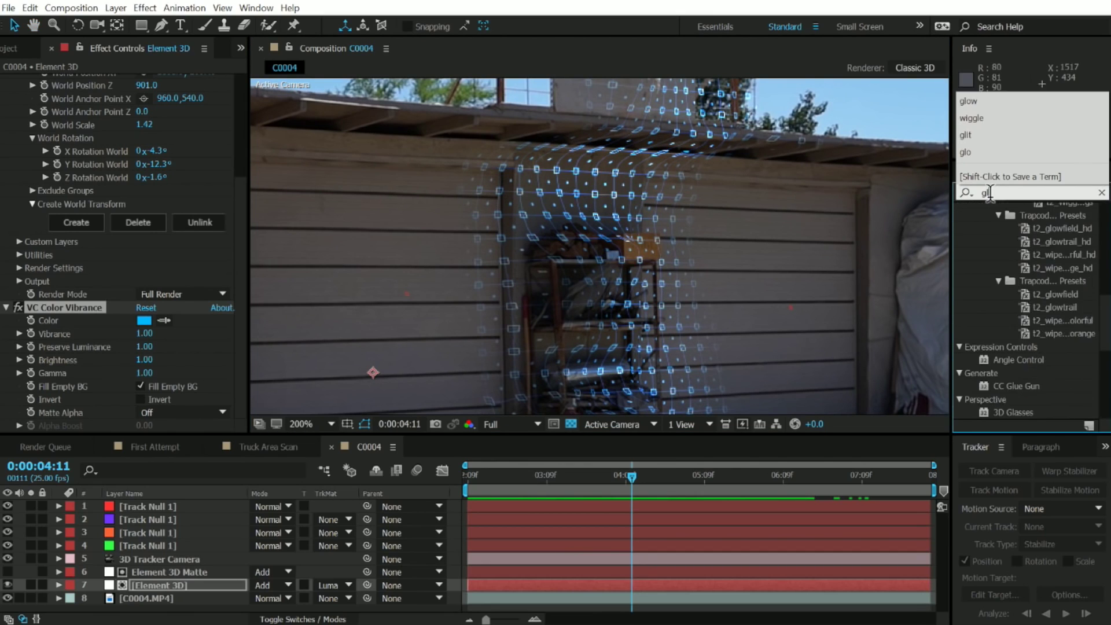
pyautogui.moveTo(1000, 333); pyautogui.dragTo(84, 375)
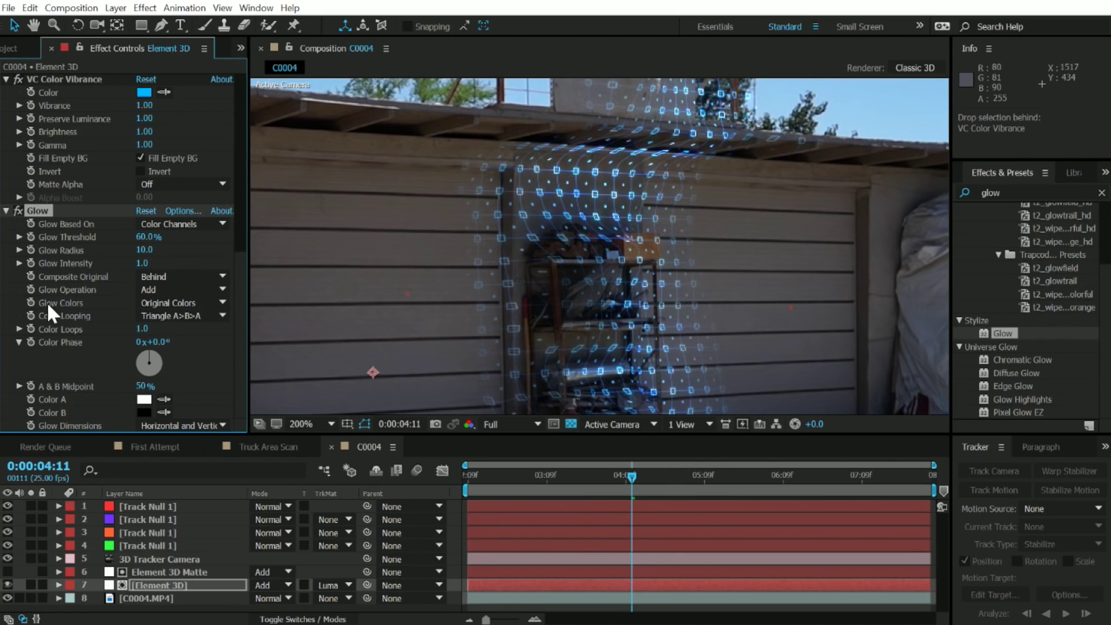
pyautogui.click(164, 302)
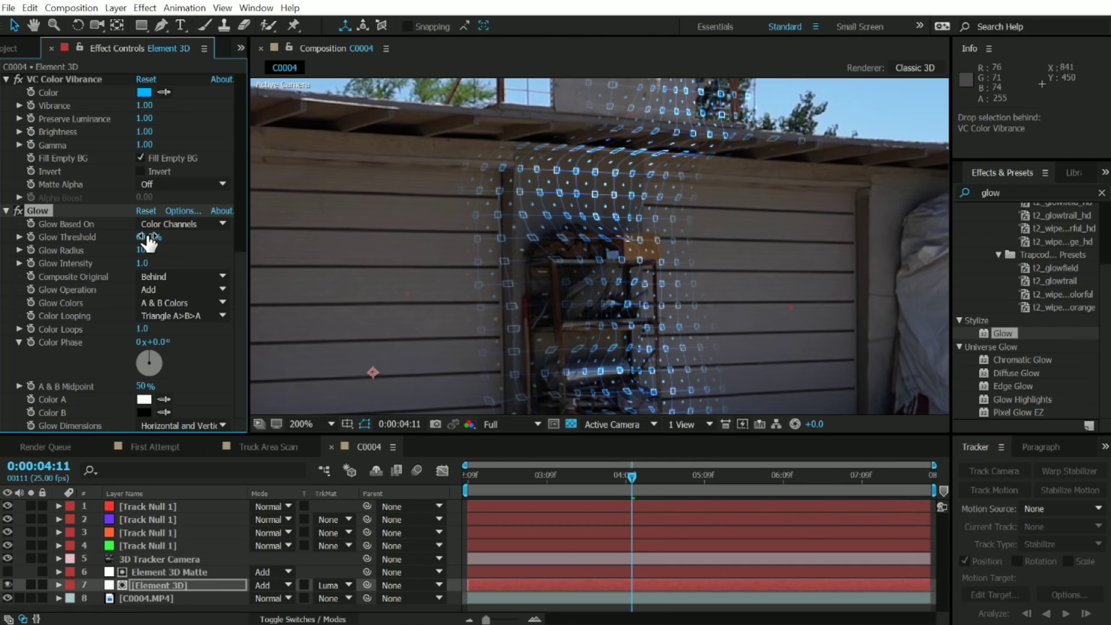
pyautogui.moveTo(79, 248); pyautogui.dragTo(52, 249)
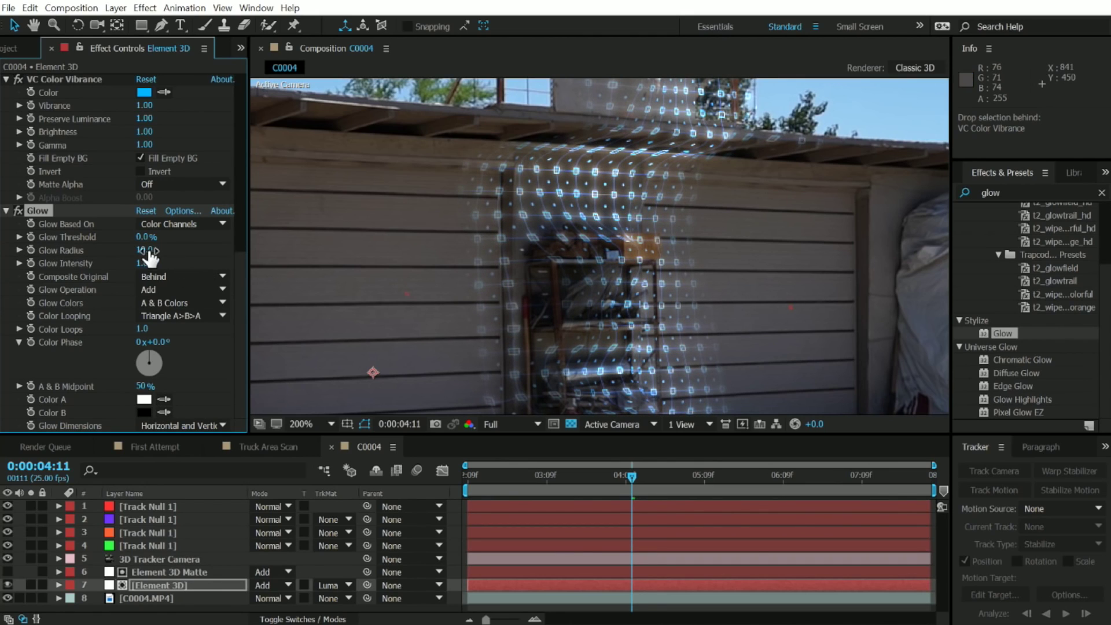
pyautogui.moveTo(147, 251); pyautogui.dragTo(210, 268)
# Step: Set both glow Color A and Color B to blue and check the result around 4:12
pyautogui.click(145, 399)
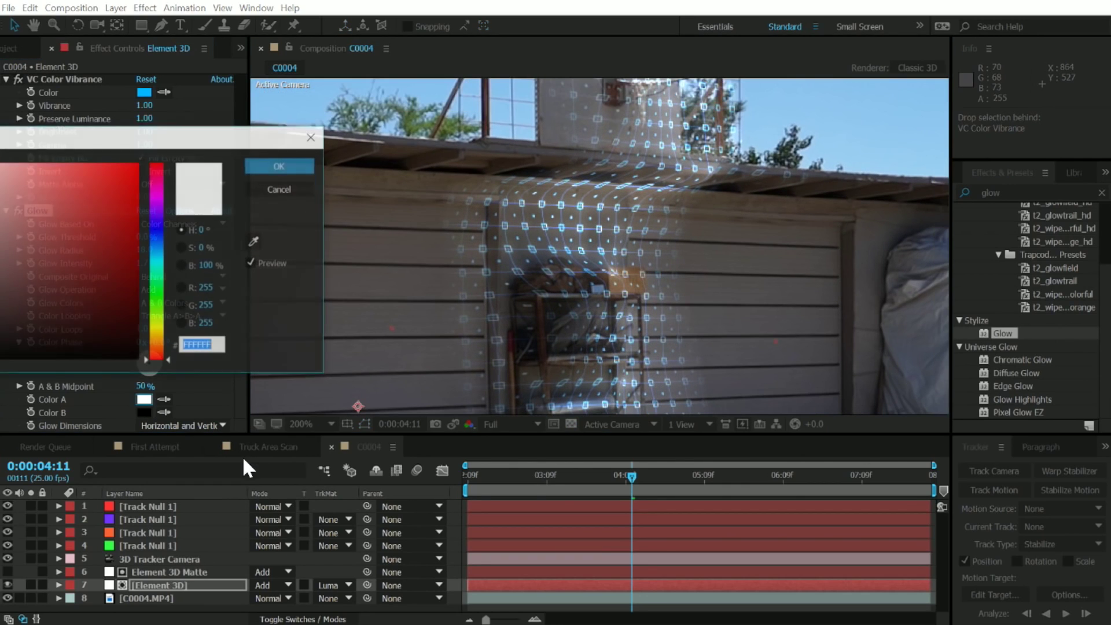
pyautogui.click(135, 165)
pyautogui.moveTo(157, 357); pyautogui.dragTo(158, 231)
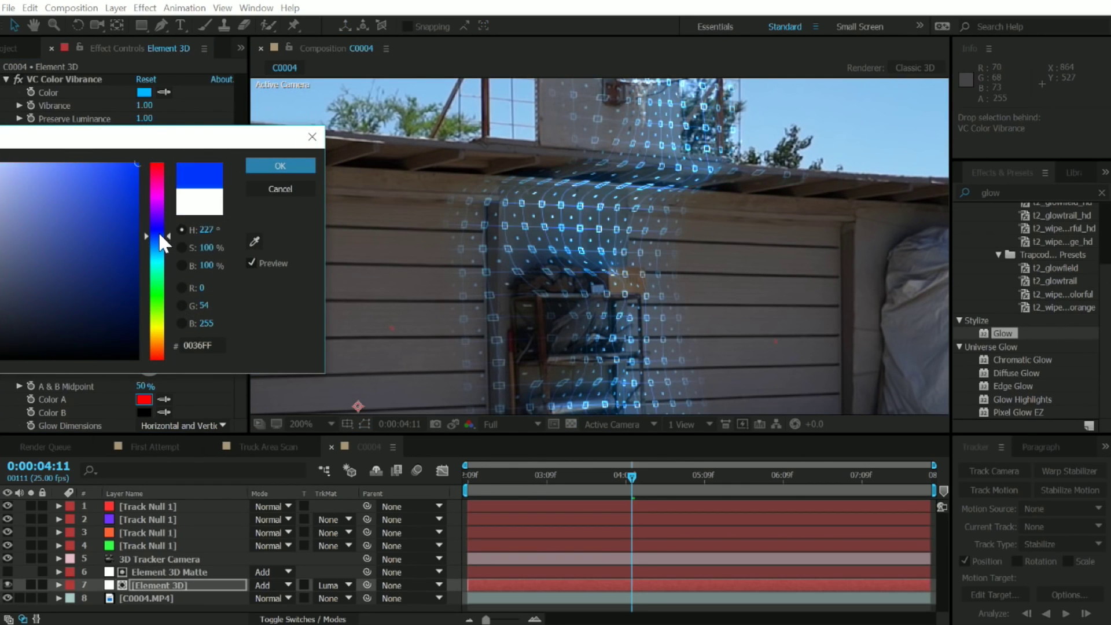
pyautogui.click(280, 166)
pyautogui.click(144, 411)
pyautogui.click(135, 165)
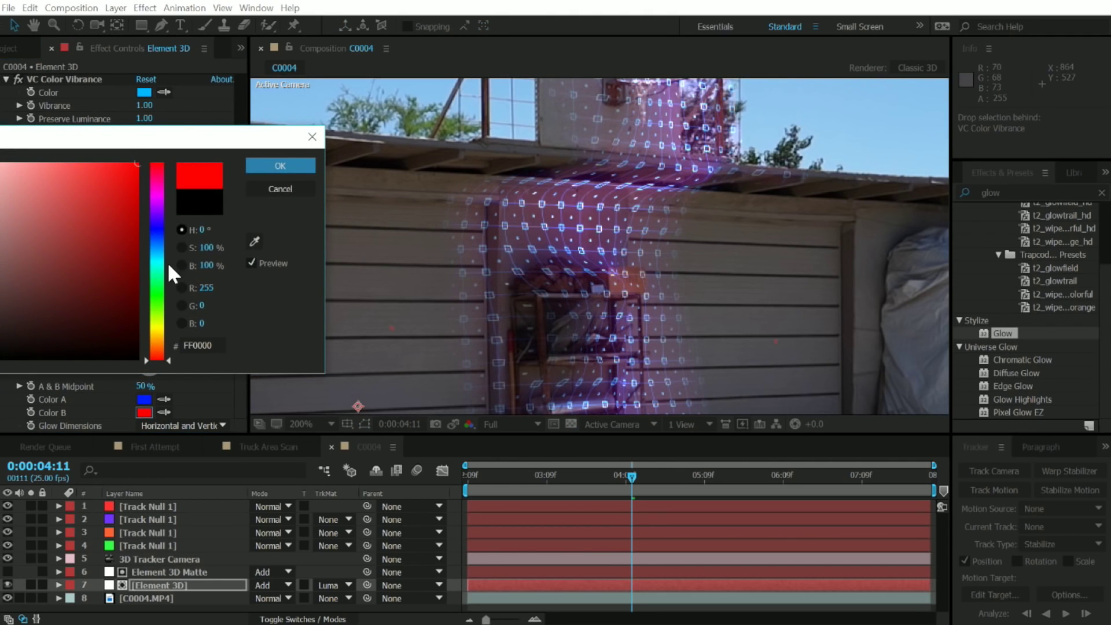
pyautogui.moveTo(157, 356); pyautogui.dragTo(157, 244)
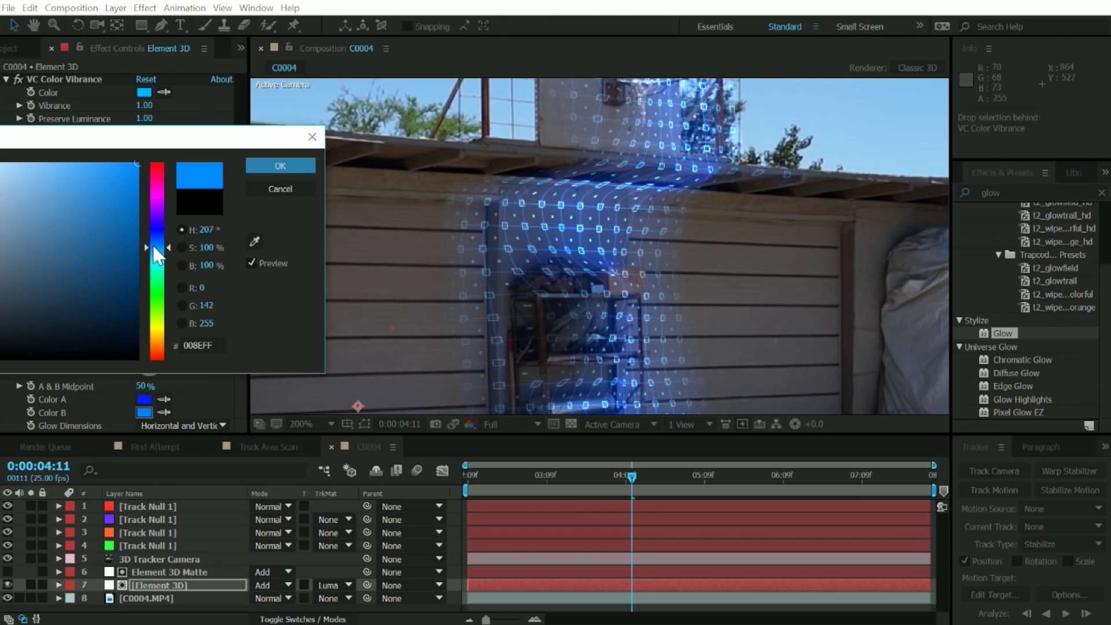
pyautogui.click(280, 166)
pyautogui.scroll(-3, 598, 277)
pyautogui.moveTo(578, 476)
pyautogui.mouseDown()
pyautogui.moveTo(664, 476)
pyautogui.moveTo(610, 479)
pyautogui.moveTo(635, 473)
pyautogui.mouseUp()
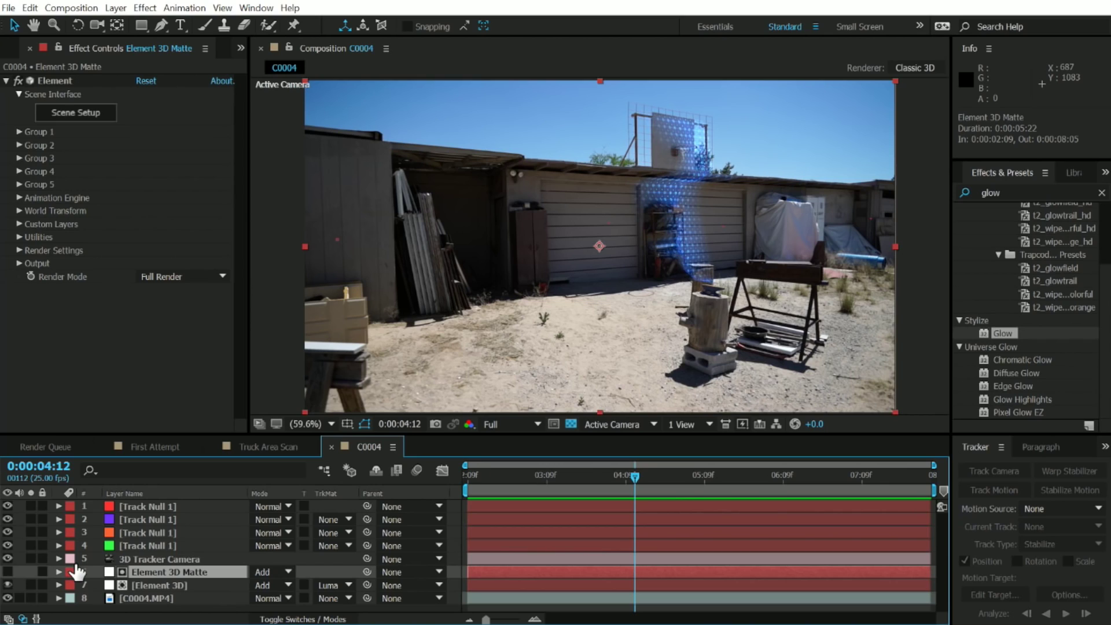
# Step: Apply CC Vector Blur to the Element 3D Matte layer and raise its Amount to 98
pyautogui.click(32, 573)
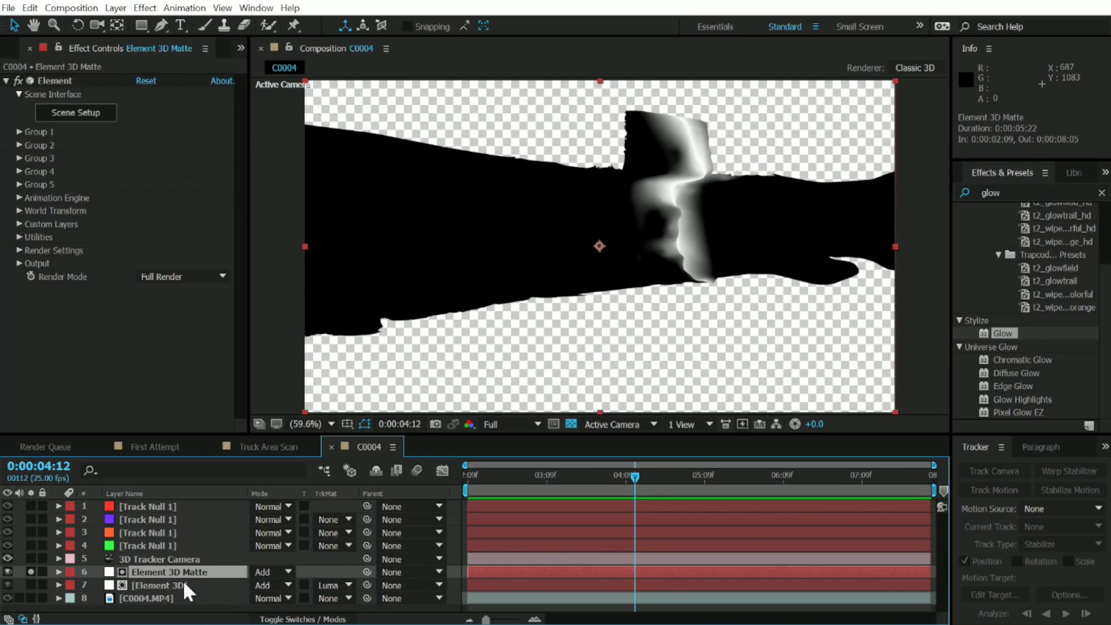
pyautogui.click(966, 194)
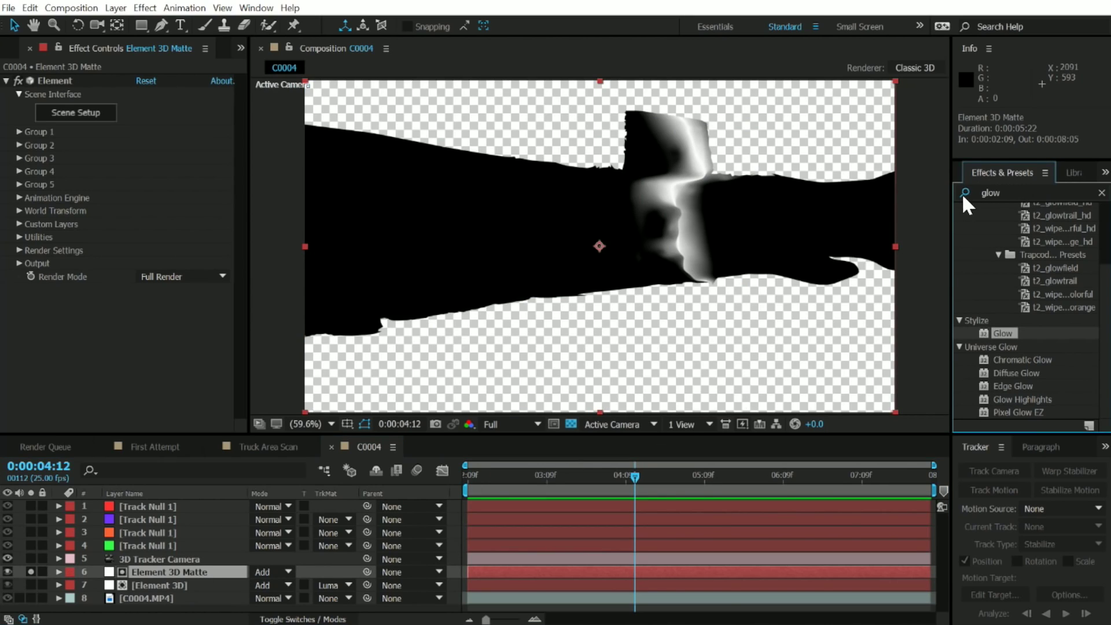
pyautogui.doubleClick(1012, 193)
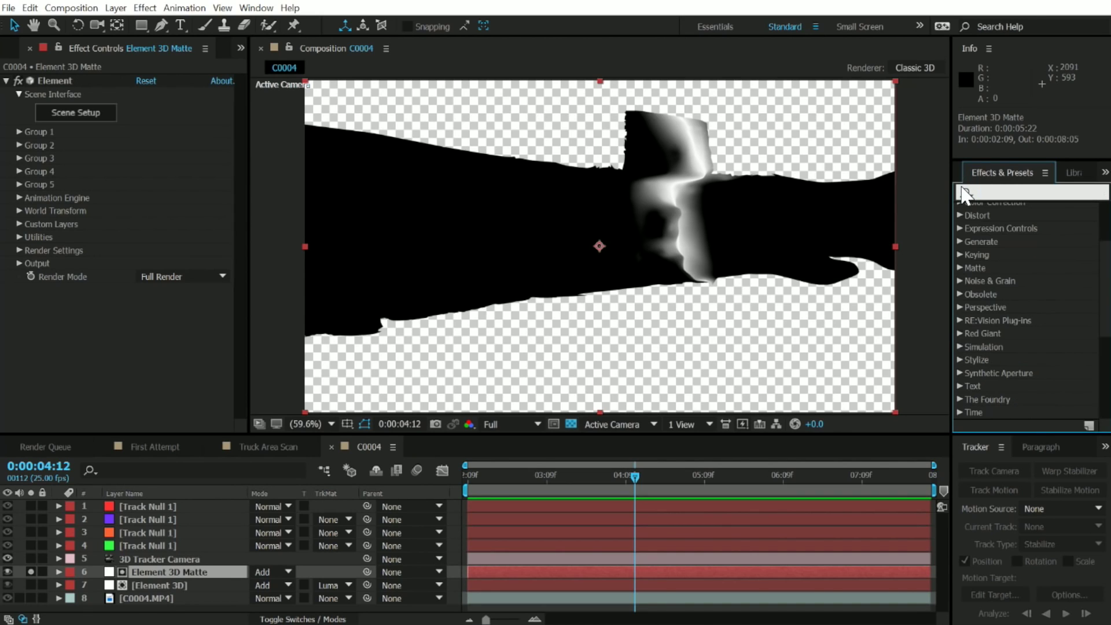
pyautogui.write('Vec')
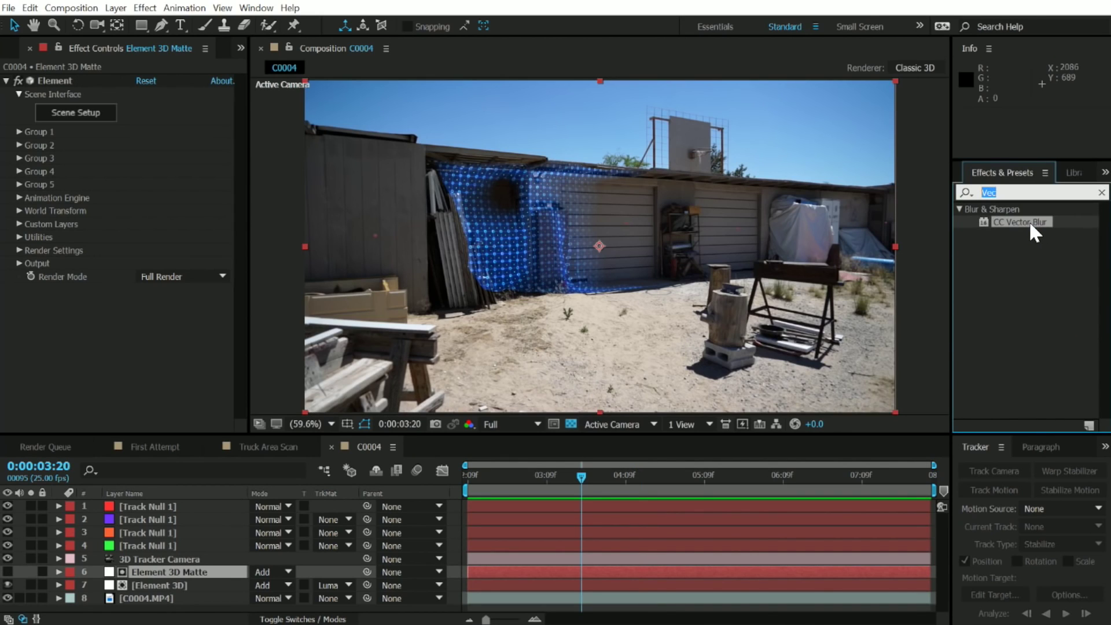
pyautogui.moveTo(1021, 222); pyautogui.dragTo(174, 584)
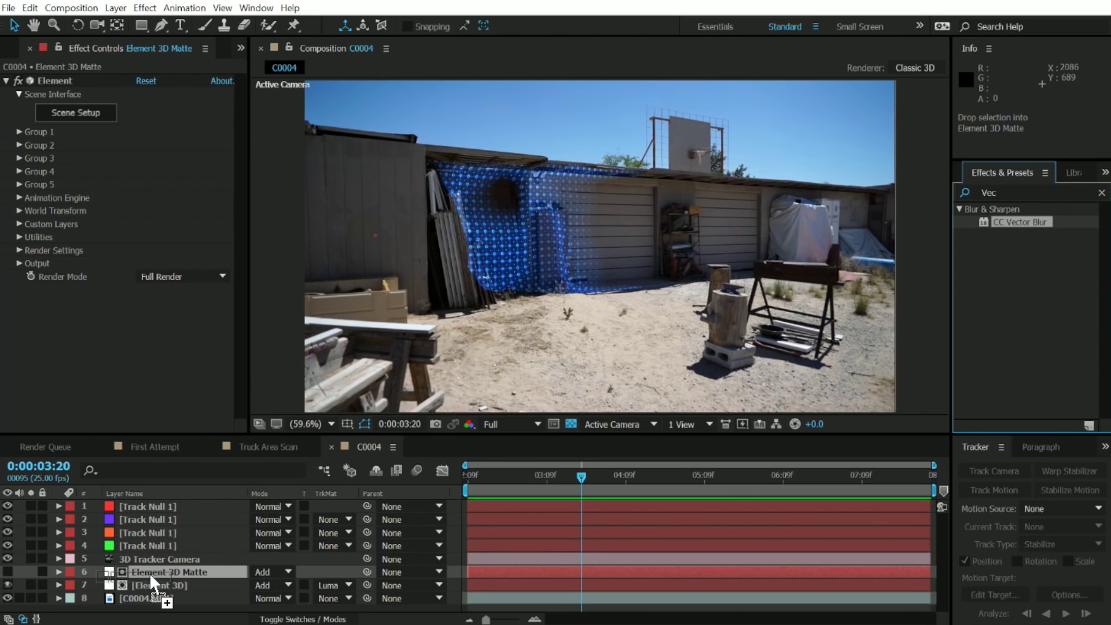
pyautogui.moveTo(150, 573); pyautogui.dragTo(150, 573)
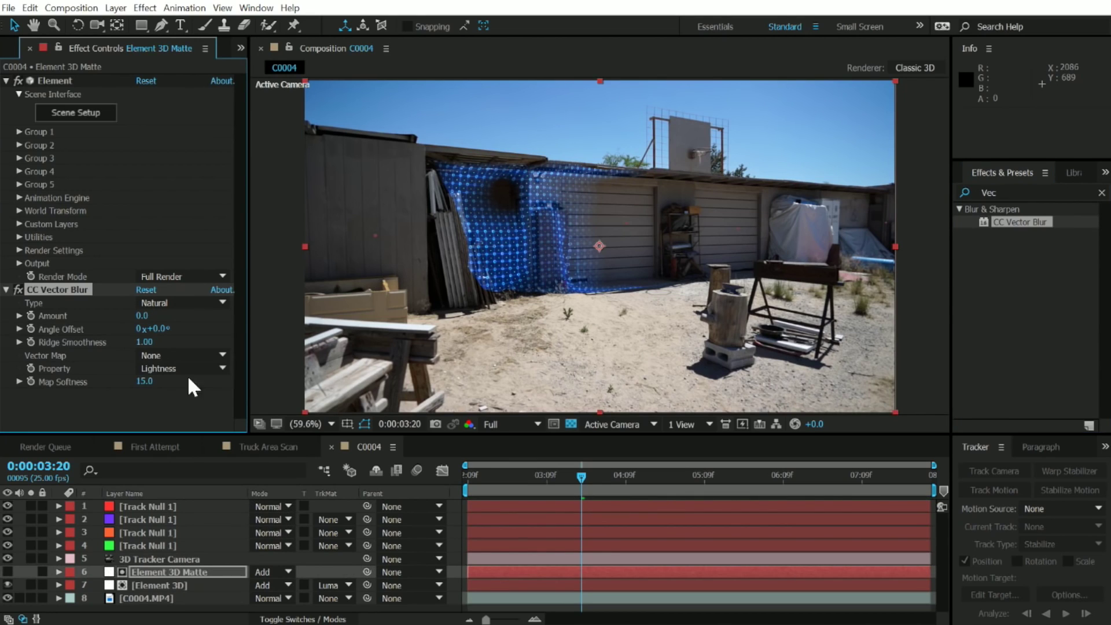
pyautogui.moveTo(149, 316); pyautogui.dragTo(170, 308)
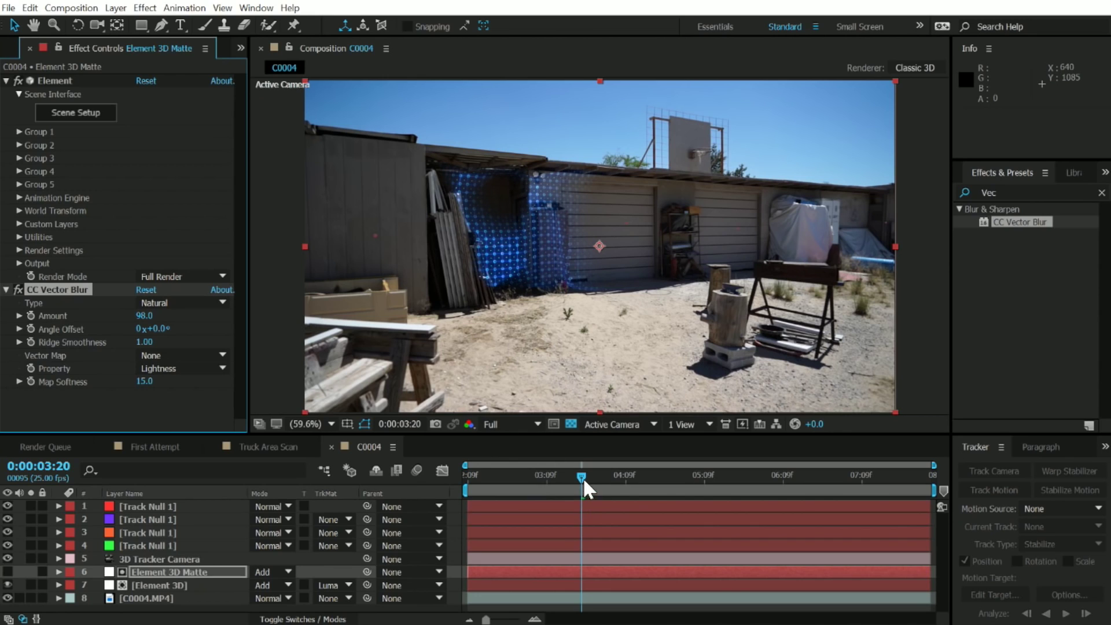
pyautogui.moveTo(583, 477)
pyautogui.mouseDown()
pyautogui.moveTo(592, 476)
pyautogui.moveTo(579, 475)
pyautogui.mouseUp()
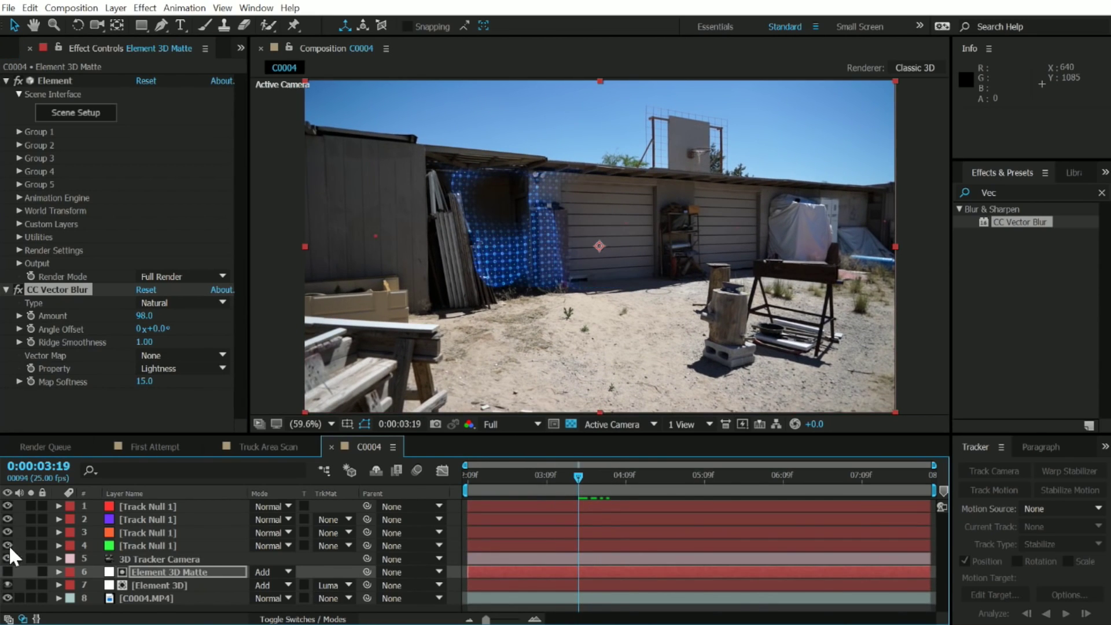
# Step: Solo the matte and play through frames to judge the blurred edge of the sweep
pyautogui.click(7, 571)
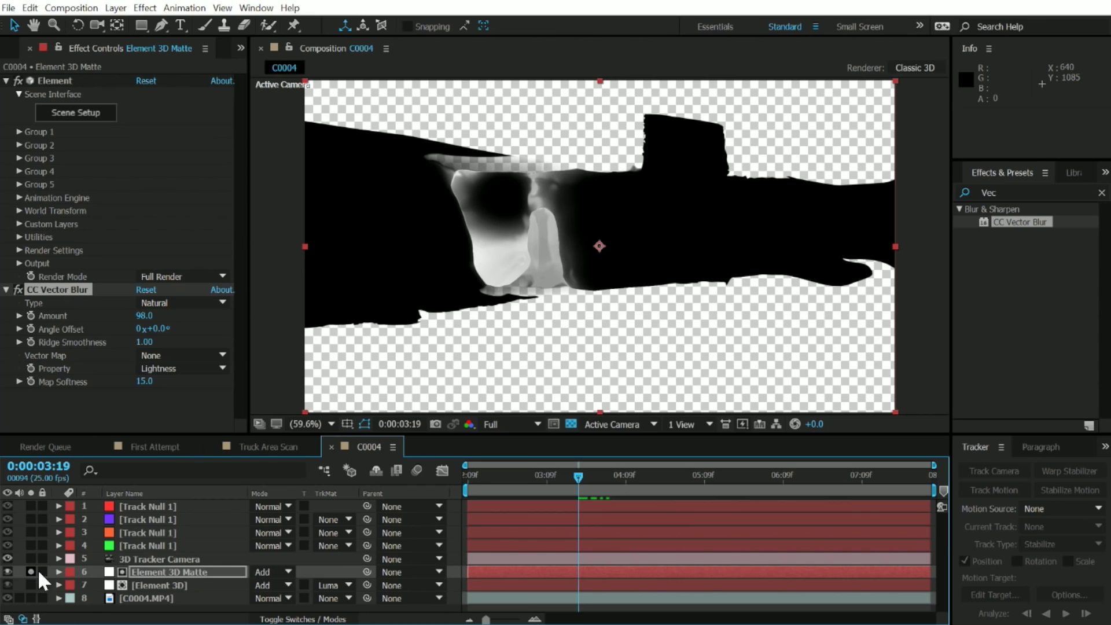
pyautogui.click(557, 476)
pyautogui.press('space')
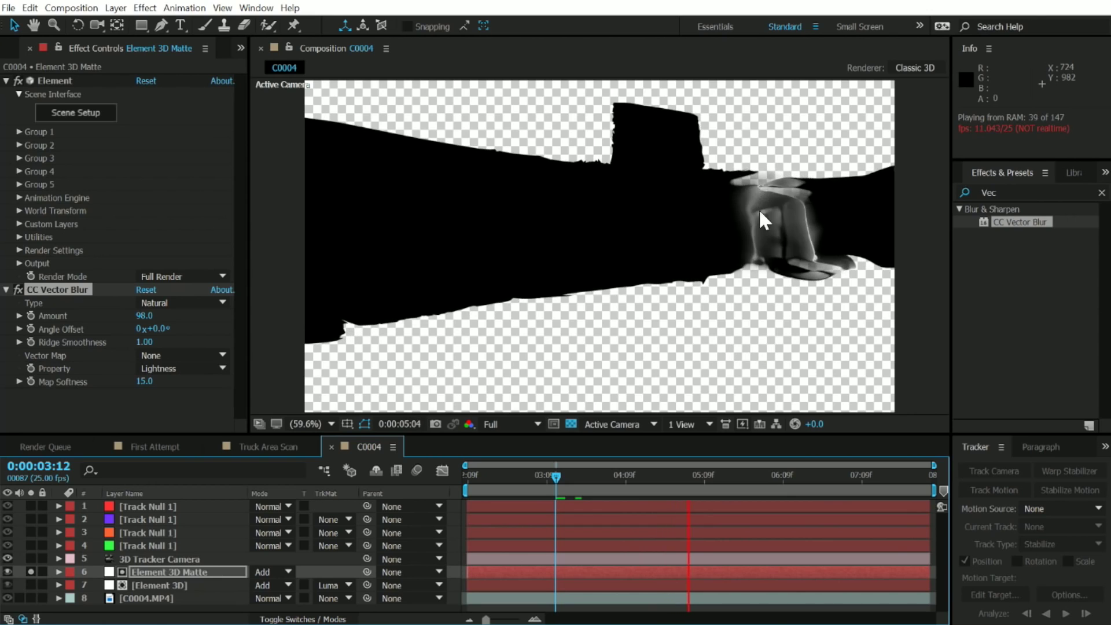
pyautogui.moveTo(706, 475); pyautogui.dragTo(649, 476)
pyautogui.scroll(4, 674, 261)
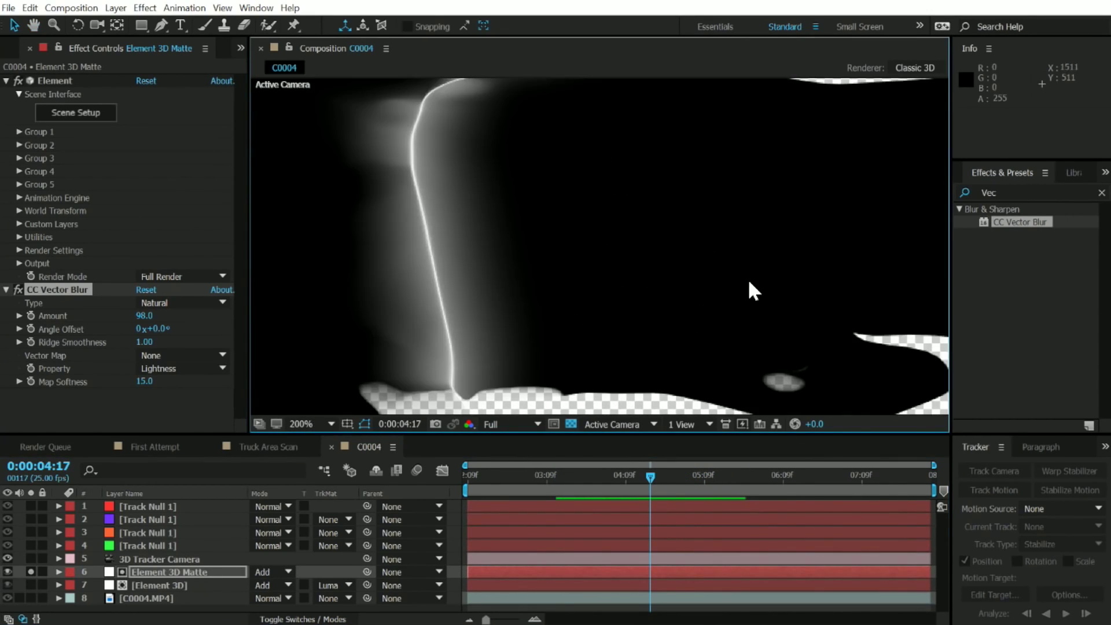
pyautogui.moveTo(748, 279); pyautogui.dragTo(619, 301)
pyautogui.press('space')
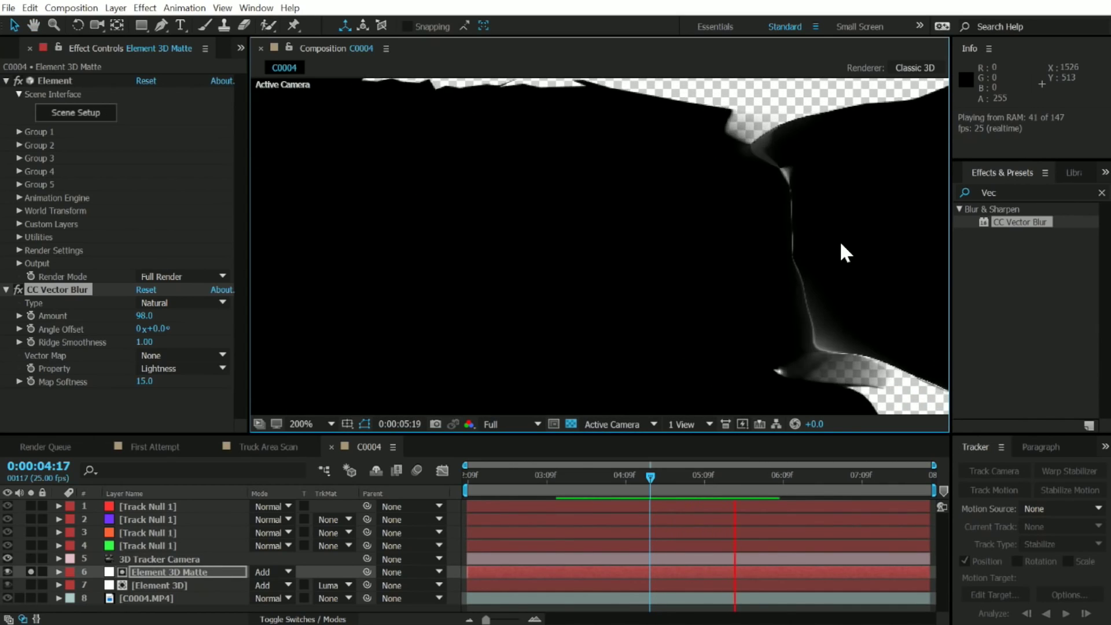
pyautogui.moveTo(680, 475); pyautogui.dragTo(699, 476)
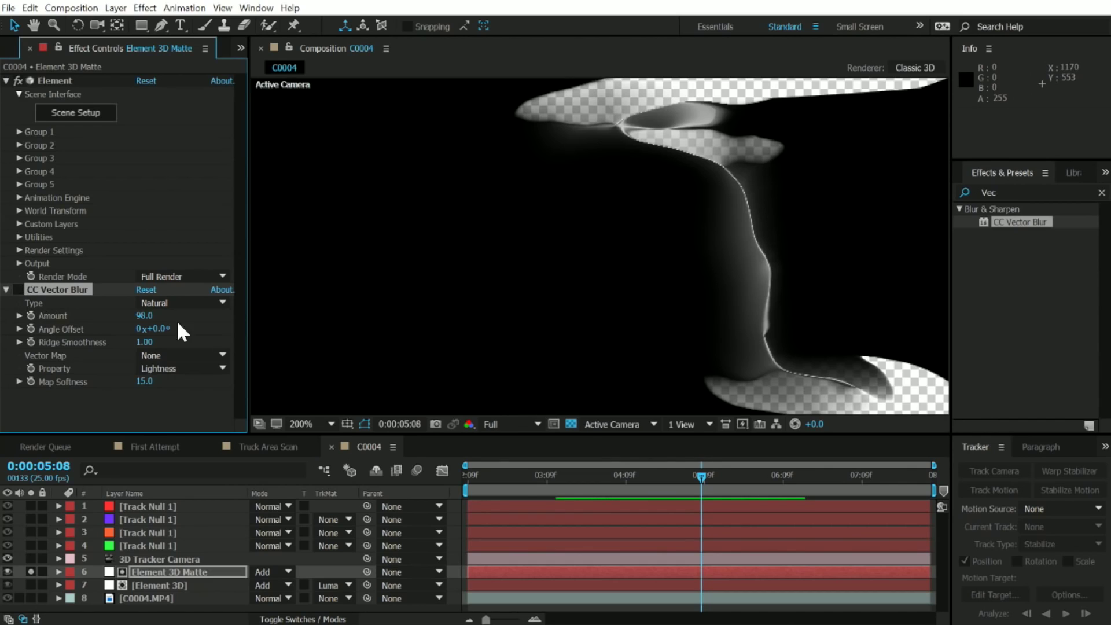
pyautogui.moveTo(700, 475)
pyautogui.mouseDown()
pyautogui.moveTo(664, 475)
pyautogui.moveTo(711, 475)
pyautogui.moveTo(667, 474)
pyautogui.mouseUp()
pyautogui.scroll(-1, 539, 261)
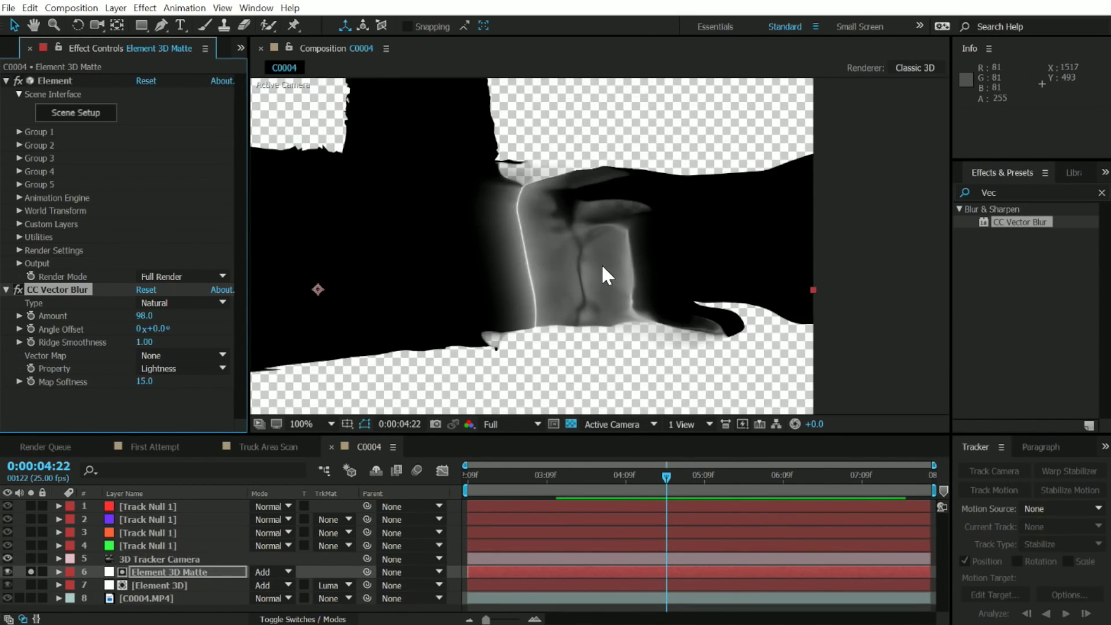
pyautogui.scroll(-1, 660, 261)
pyautogui.moveTo(704, 268); pyautogui.dragTo(710, 267)
pyautogui.press('v')
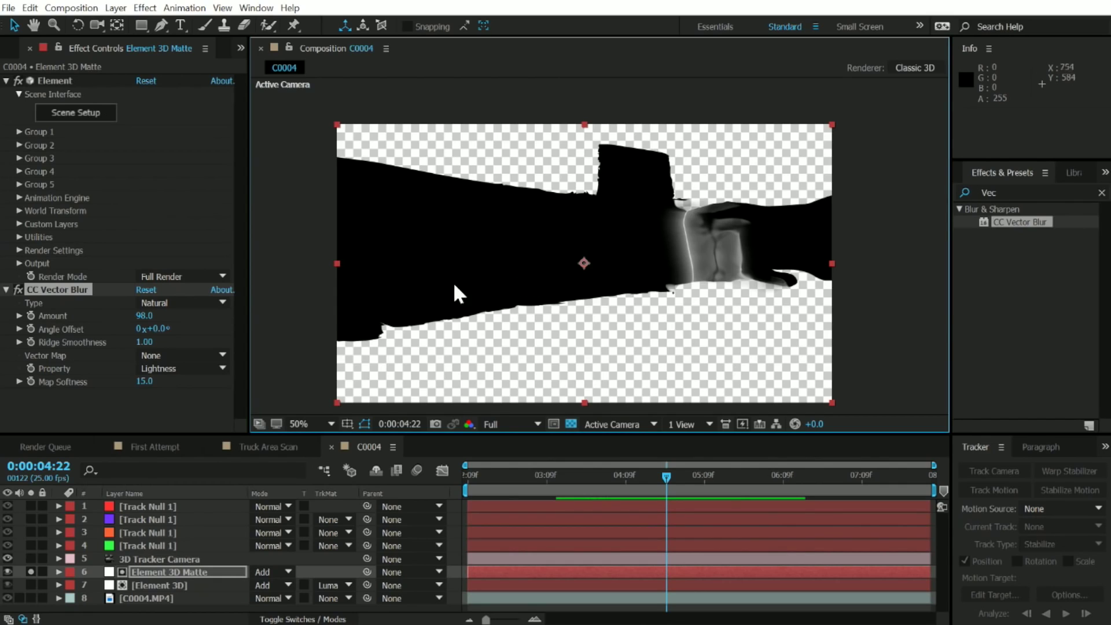
# Step: Unsolo the matte to return to the full composite
pyautogui.click(7, 572)
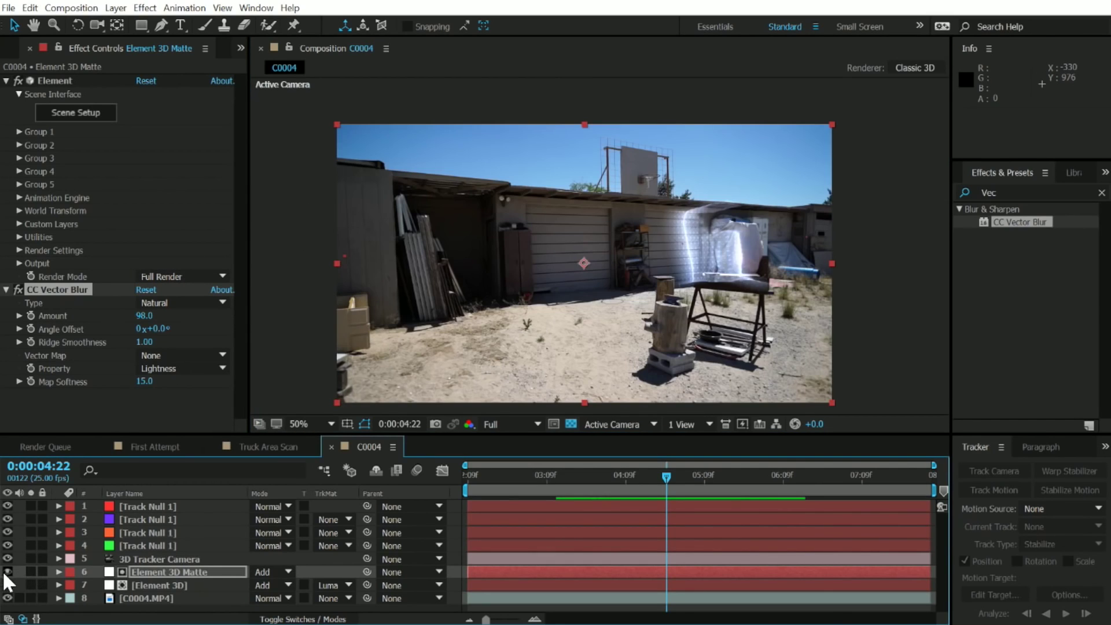
# Step: Select the Element 3D layer and play the composite, stopping on a mid-clip frame
pyautogui.click(173, 586)
pyautogui.click(470, 475)
pyautogui.press('space')
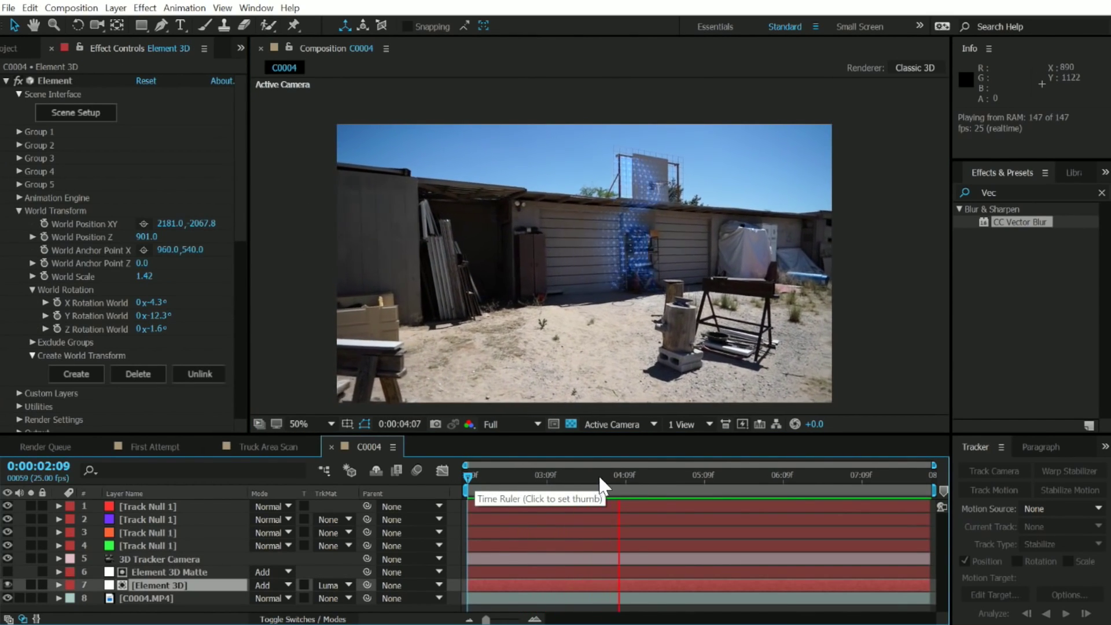
pyautogui.moveTo(635, 480); pyautogui.dragTo(605, 484)
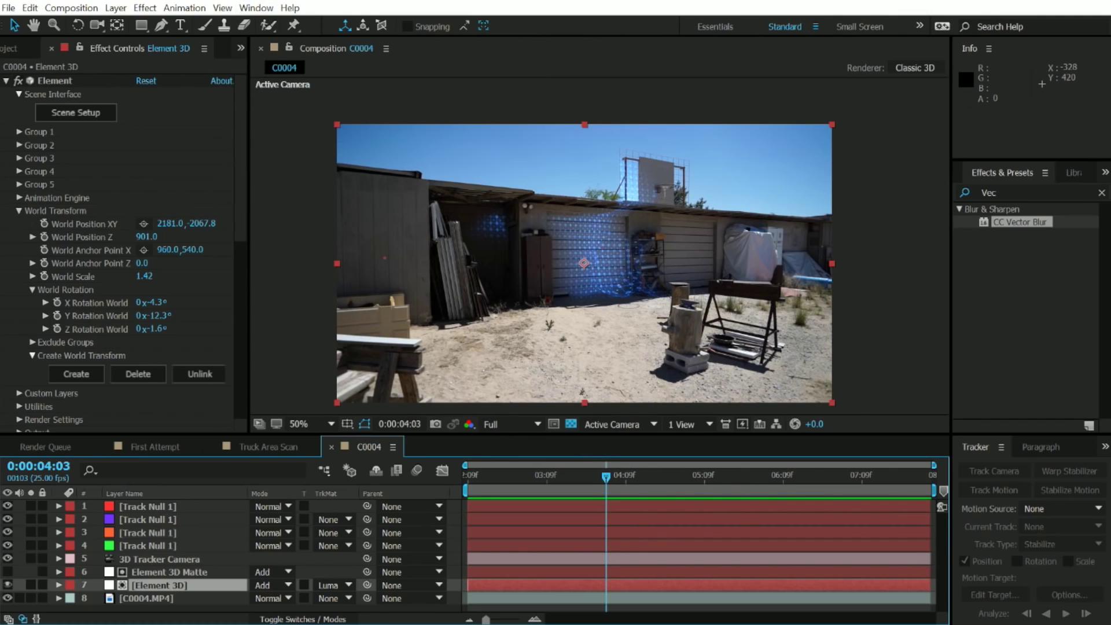
# Step: Reveal Group 1 > Aux Channels > Channel 1, test both UV offsets and undo back to zero
pyautogui.click(18, 132)
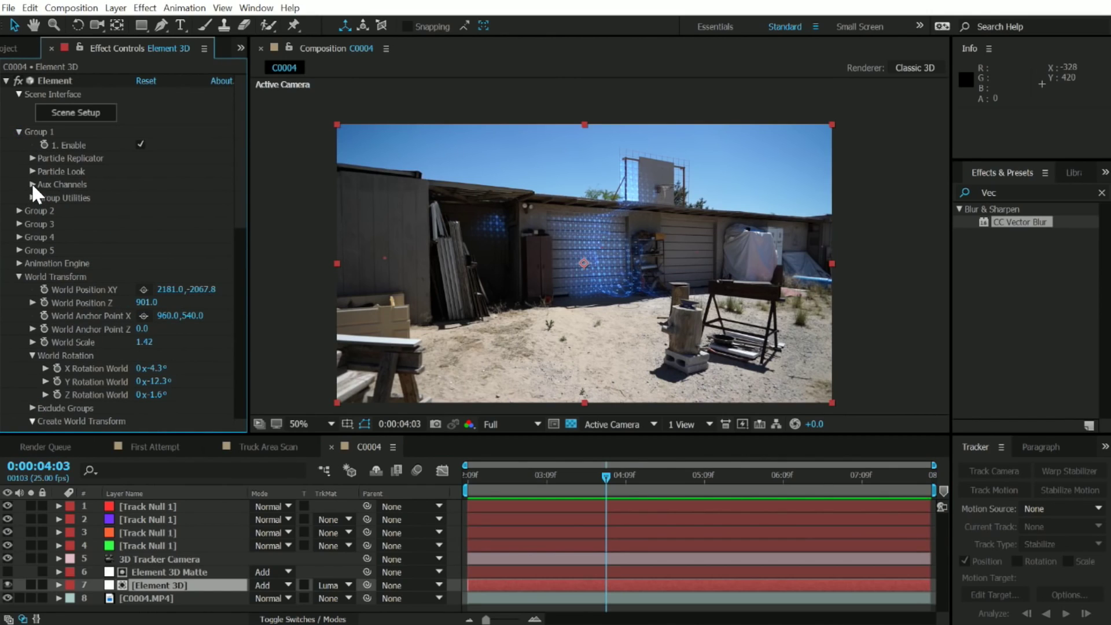
pyautogui.click(32, 184)
pyautogui.click(45, 197)
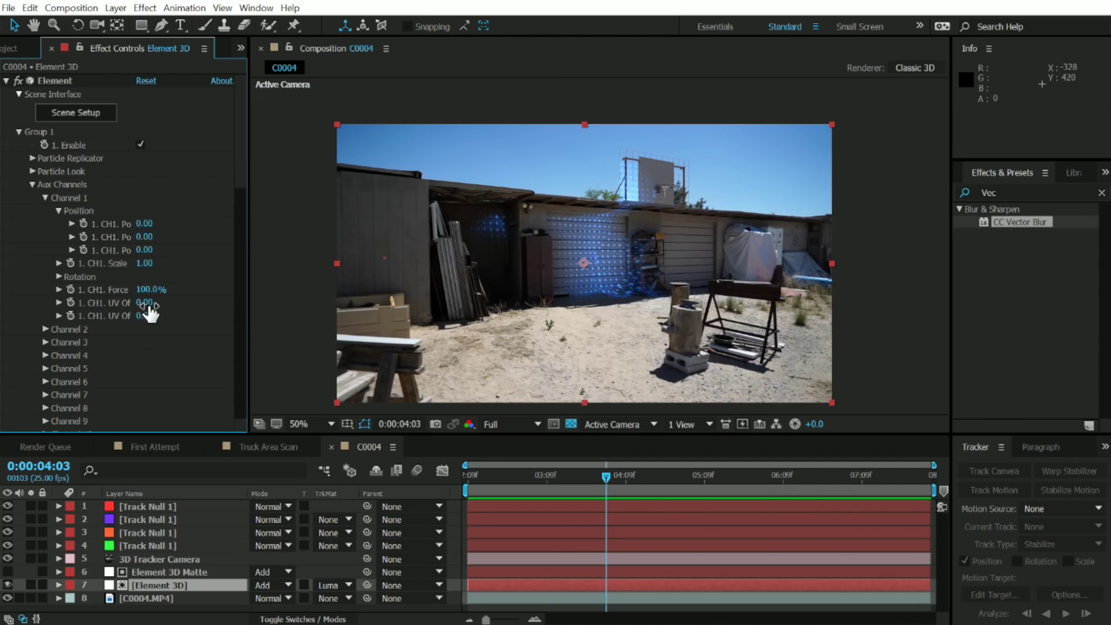
pyautogui.moveTo(144, 303); pyautogui.dragTo(357, 284)
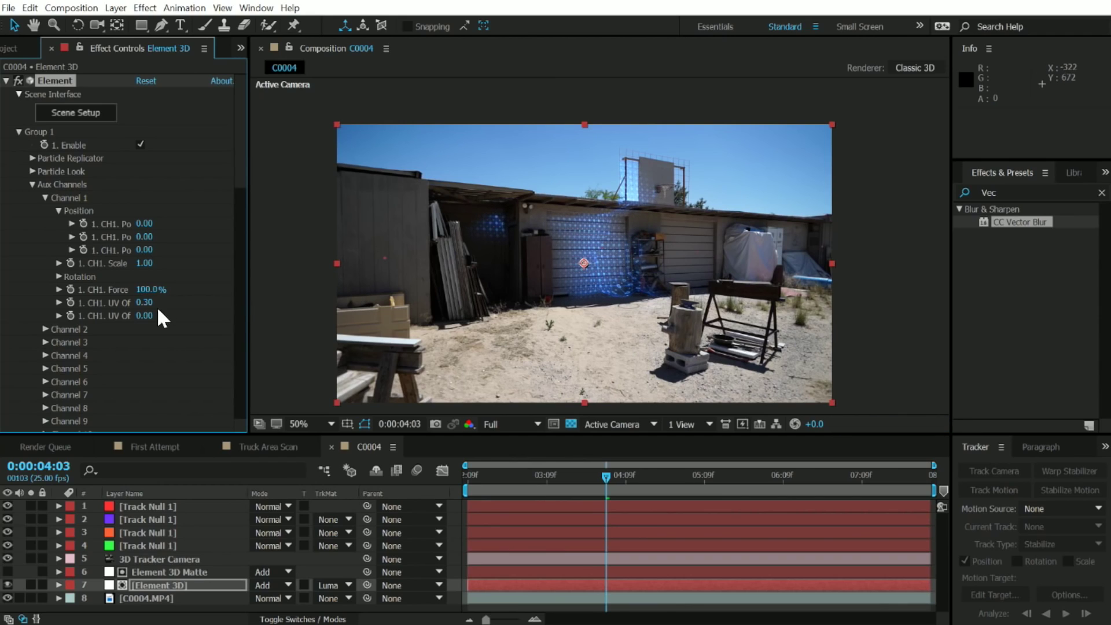
pyautogui.hotkey('ctrl', 'z')
pyautogui.moveTo(144, 316); pyautogui.dragTo(171, 333)
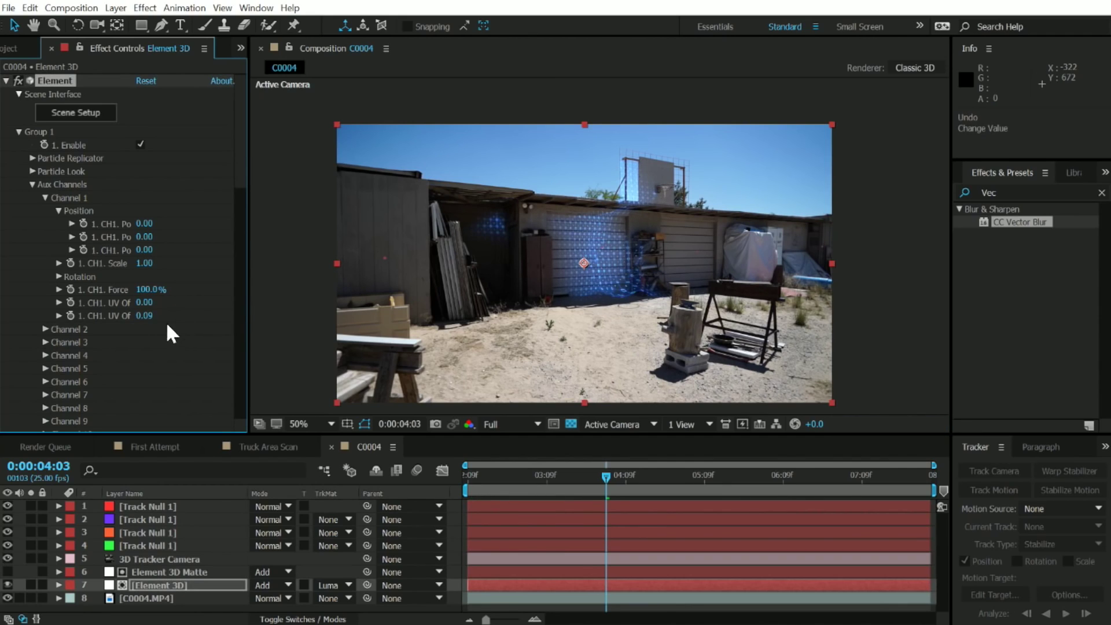
pyautogui.hotkey('ctrl', 'z')
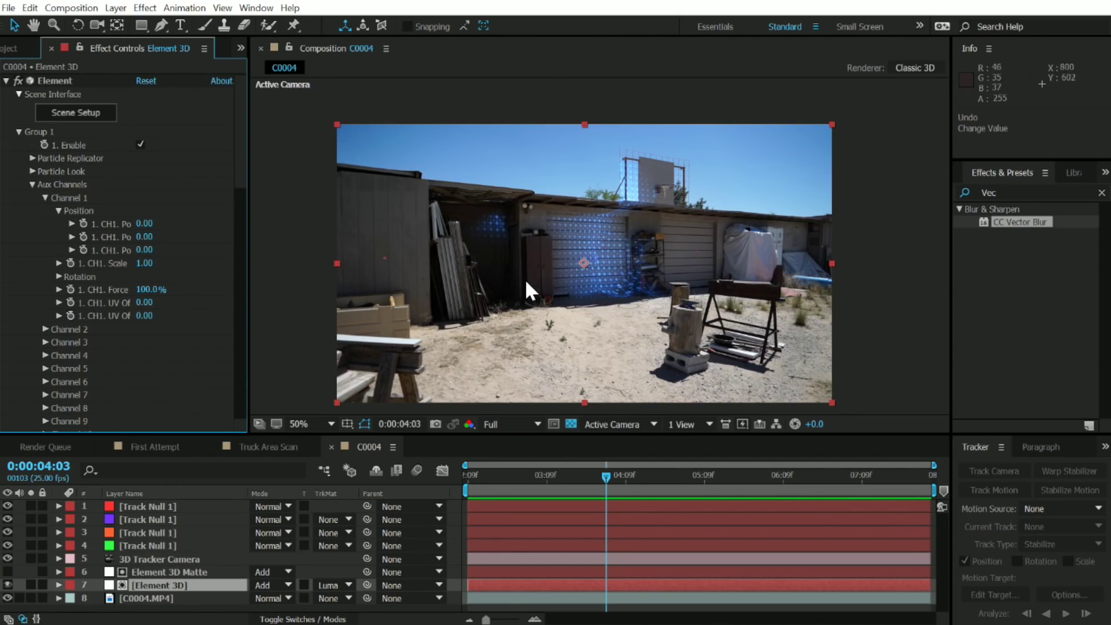
# Step: Drive the vertical UV offset with a time expression and RAM preview the scrolling texture
pyautogui.keyDown('alt'); pyautogui.click(71, 315); pyautogui.keyUp('alt')
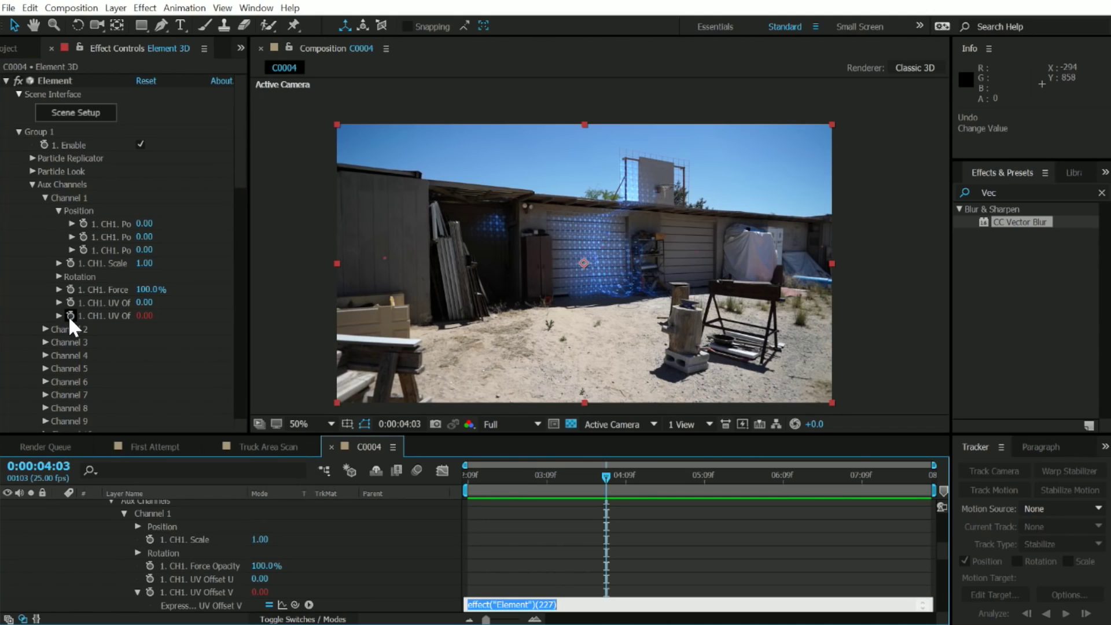
pyautogui.write('time*0.3')
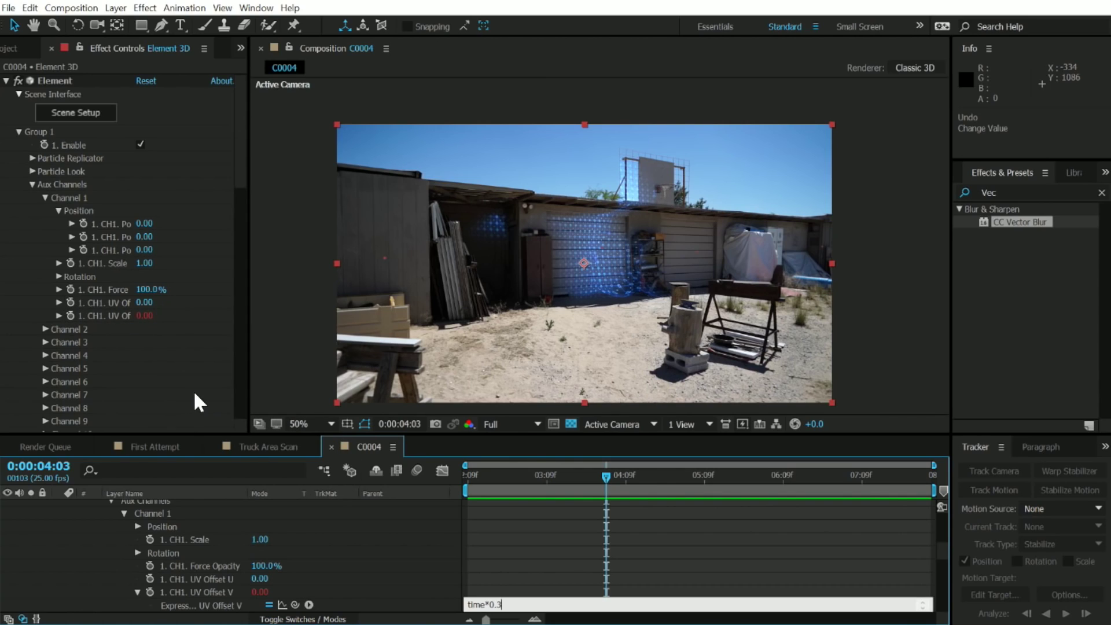
pyautogui.click(576, 560)
pyautogui.moveTo(605, 474); pyautogui.dragTo(469, 477)
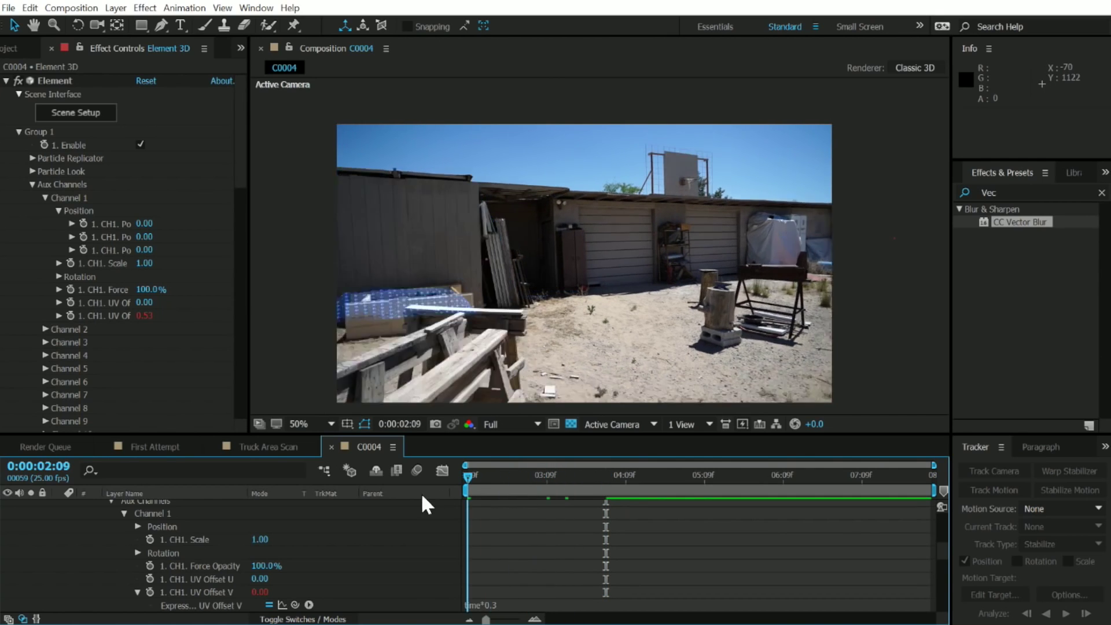
pyautogui.press('KP_0')
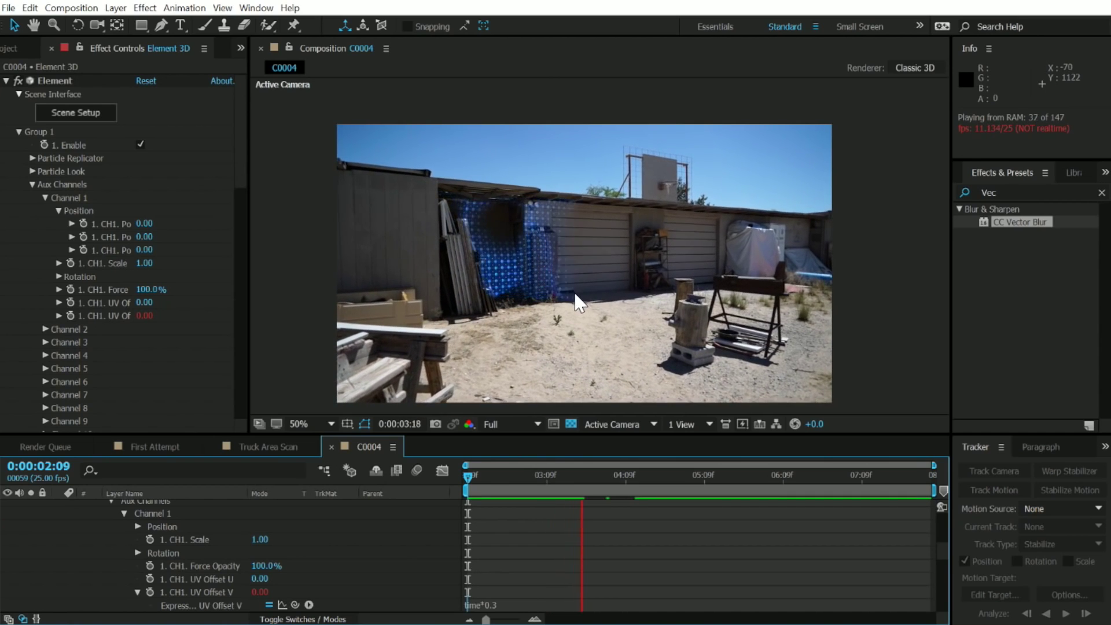
pyautogui.press('space')
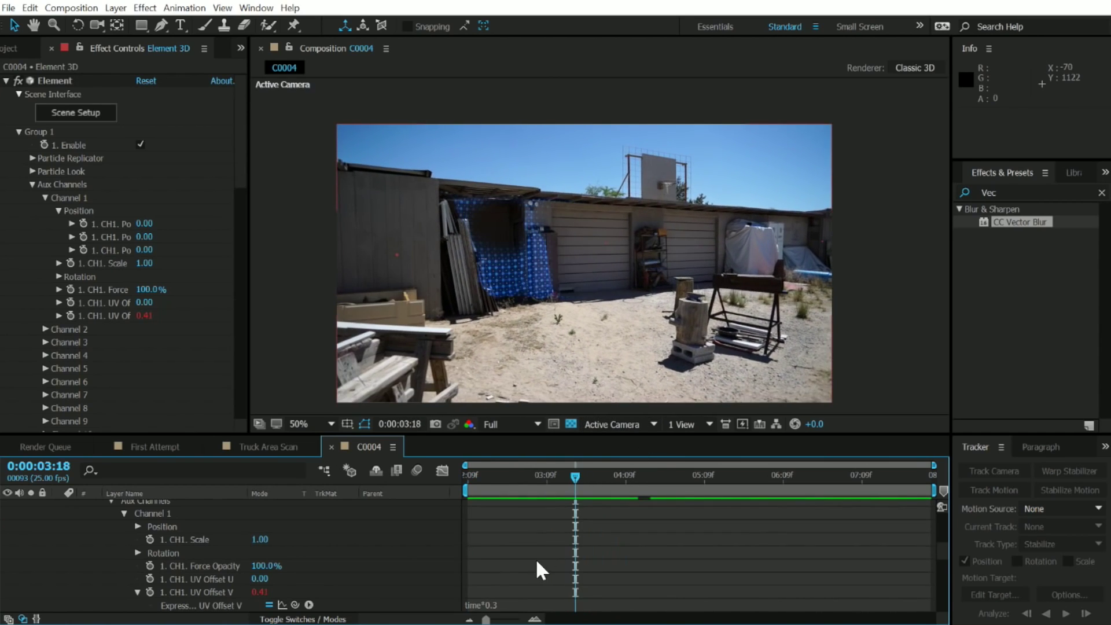
# Step: Slow the offset expression down and preview the gentler texture movement
pyautogui.click(514, 605)
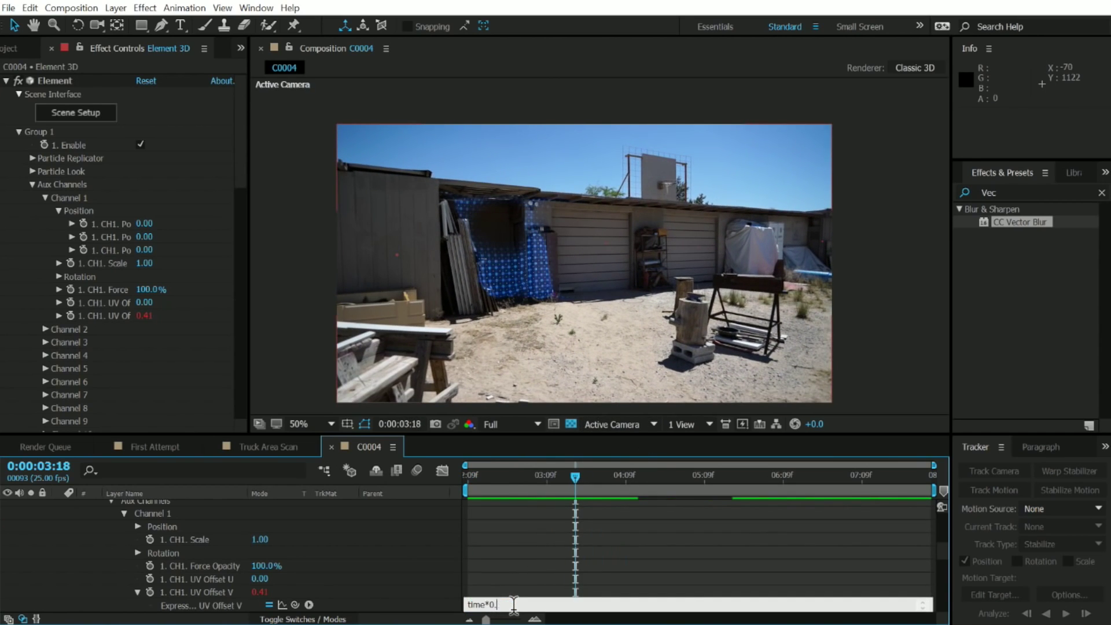
pyautogui.write('1')
pyautogui.click(541, 487)
pyautogui.click(521, 478)
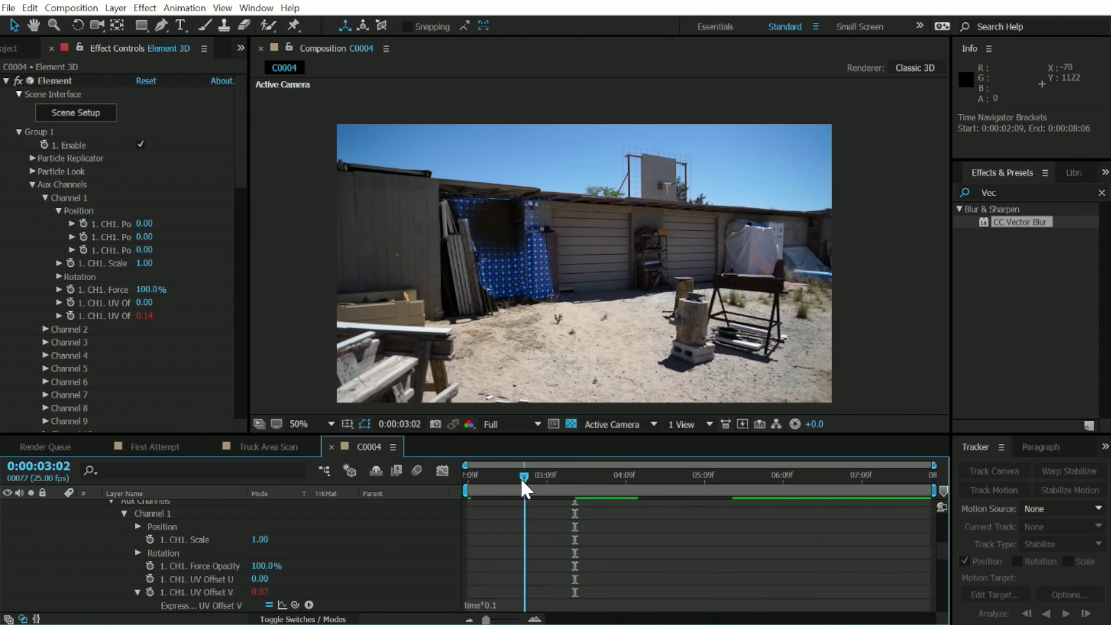
pyautogui.press('space')
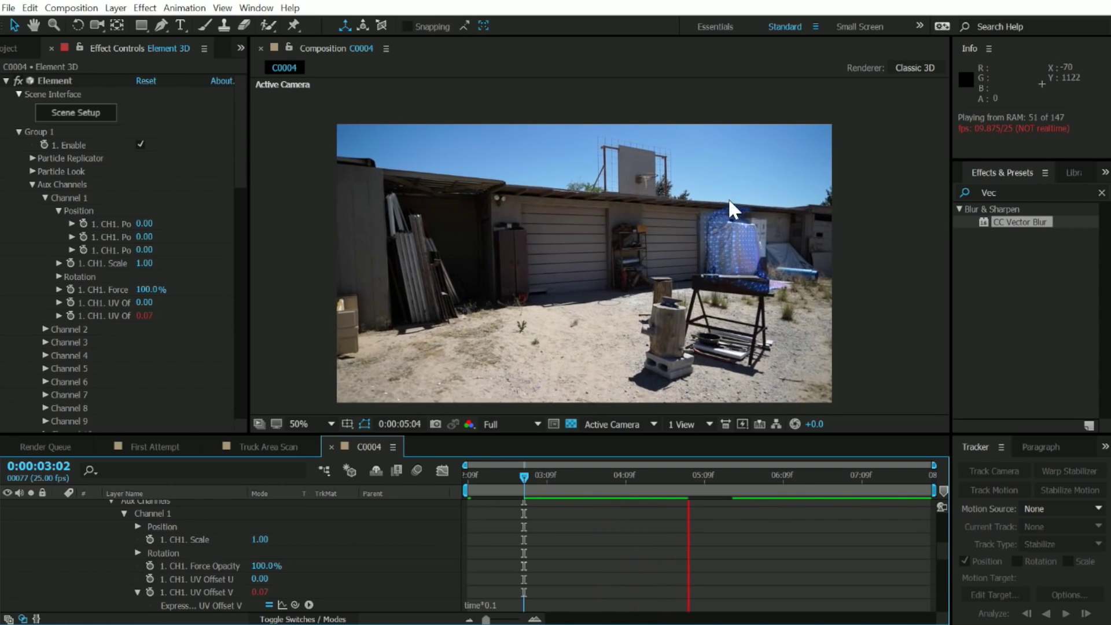
# Step: Scrub the horizontal UV offset, then set it back to zero
pyautogui.click(599, 476)
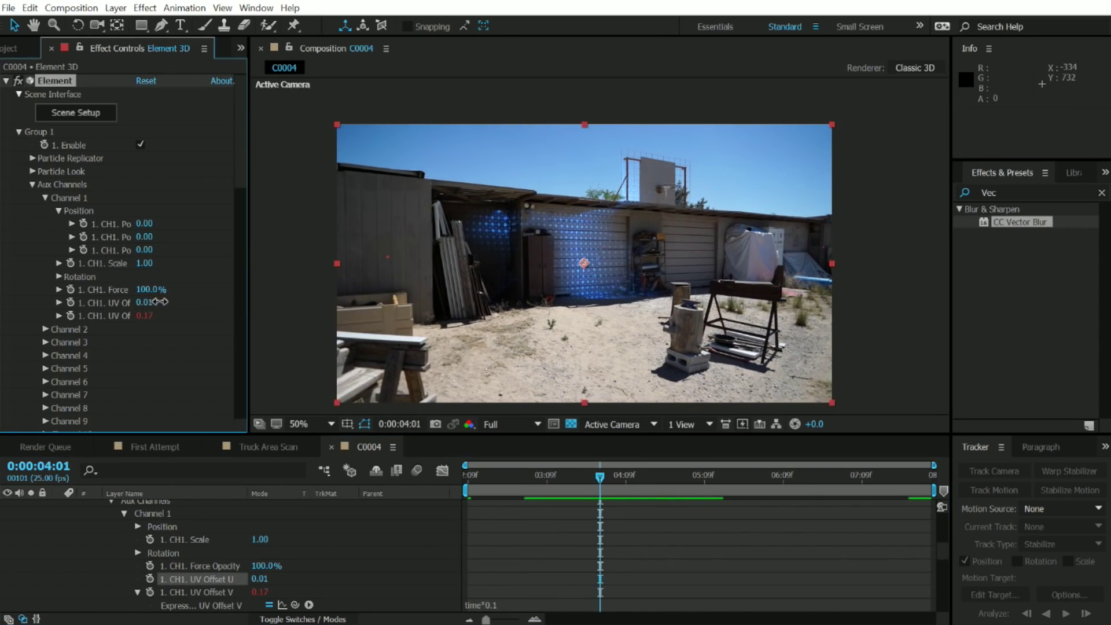
pyautogui.moveTo(144, 302)
pyautogui.mouseDown()
pyautogui.moveTo(168, 301)
pyautogui.moveTo(87, 303)
pyautogui.mouseUp()
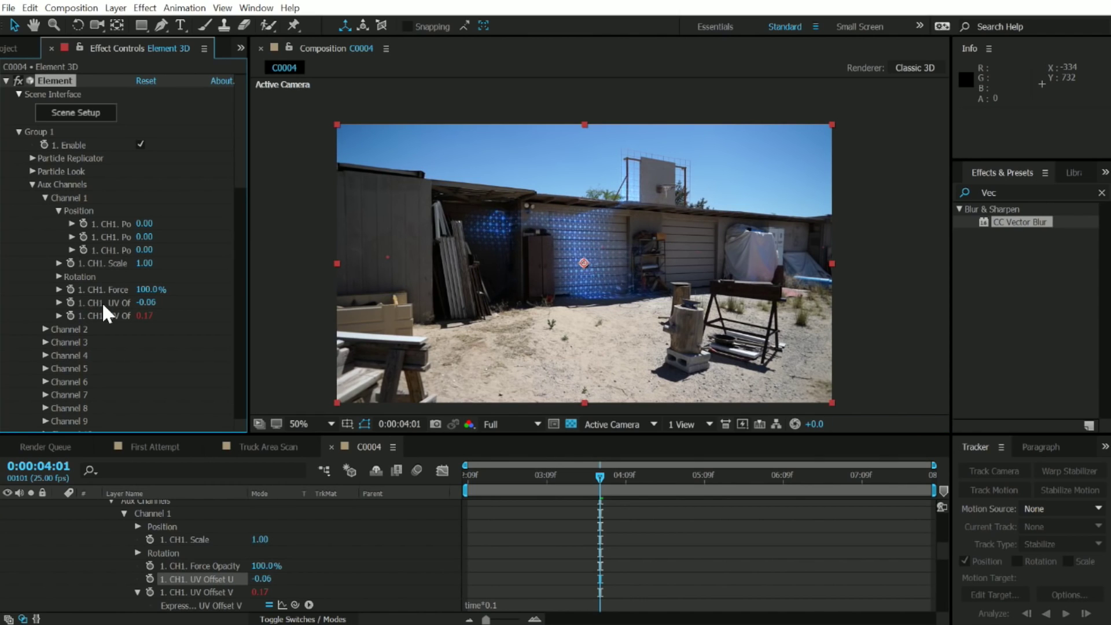
pyautogui.click(487, 477)
pyautogui.press('space')
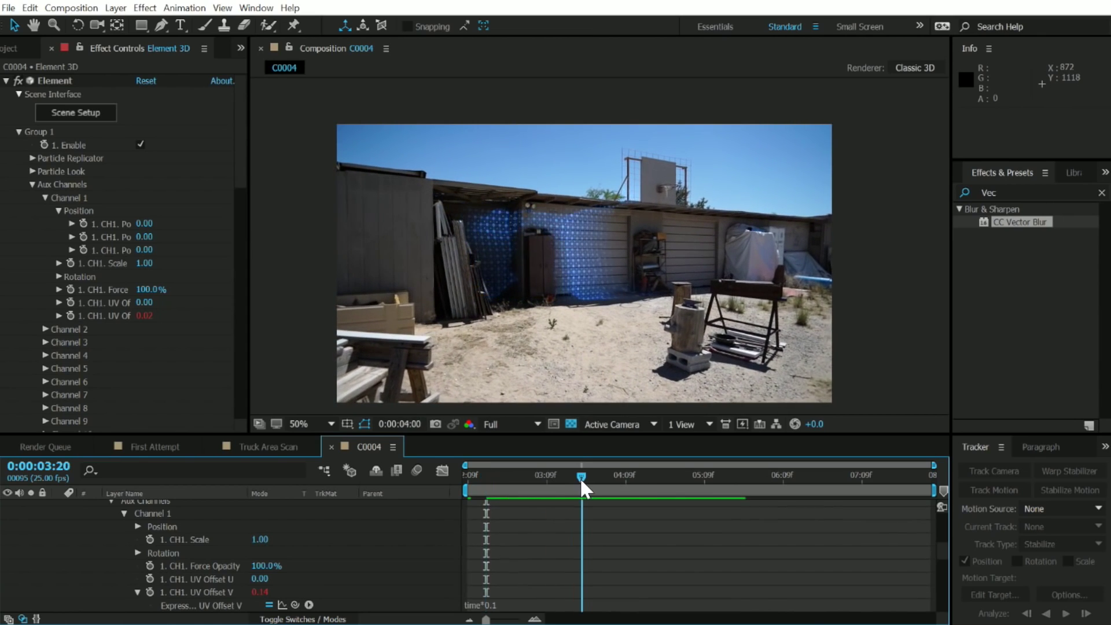
pyautogui.write('-')
# Step: Change the UV Offset V expression to time*-0.1 and preview the reversed scan
pyautogui.click(480, 604)
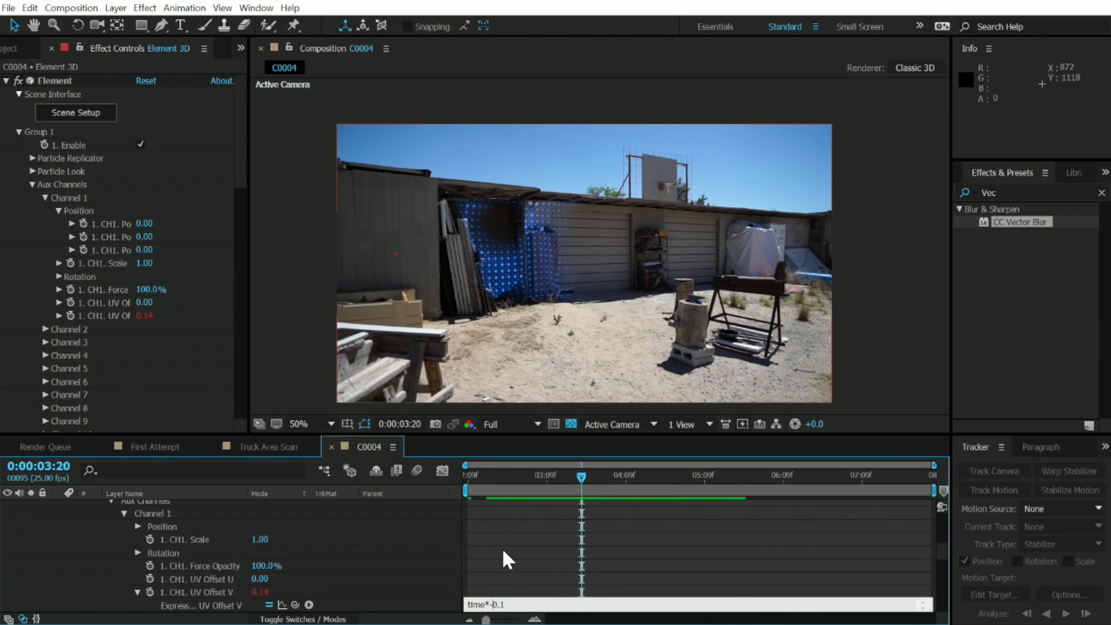
pyautogui.click(520, 522)
pyautogui.click(508, 474)
pyautogui.press('space')
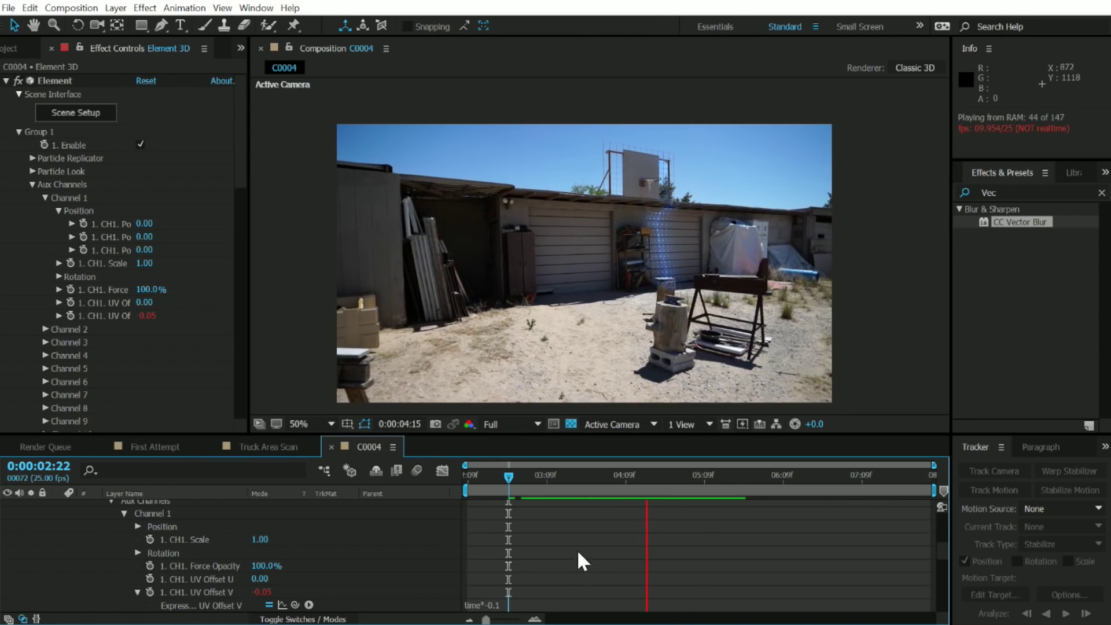
pyautogui.moveTo(600, 479)
pyautogui.mouseDown()
pyautogui.moveTo(548, 477)
pyautogui.moveTo(588, 473)
pyautogui.mouseUp()
pyautogui.scroll(5, 225, 542)
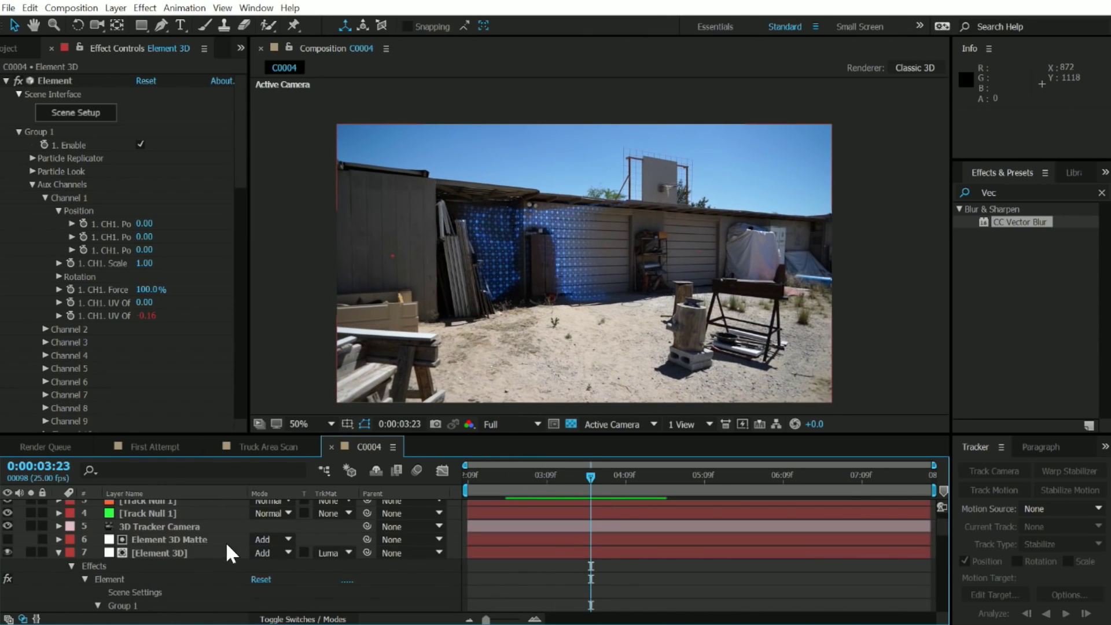
# Step: Duplicate Element 3D with its matte and rename the copy Element 3D 2nd Scan
pyautogui.click(57, 553)
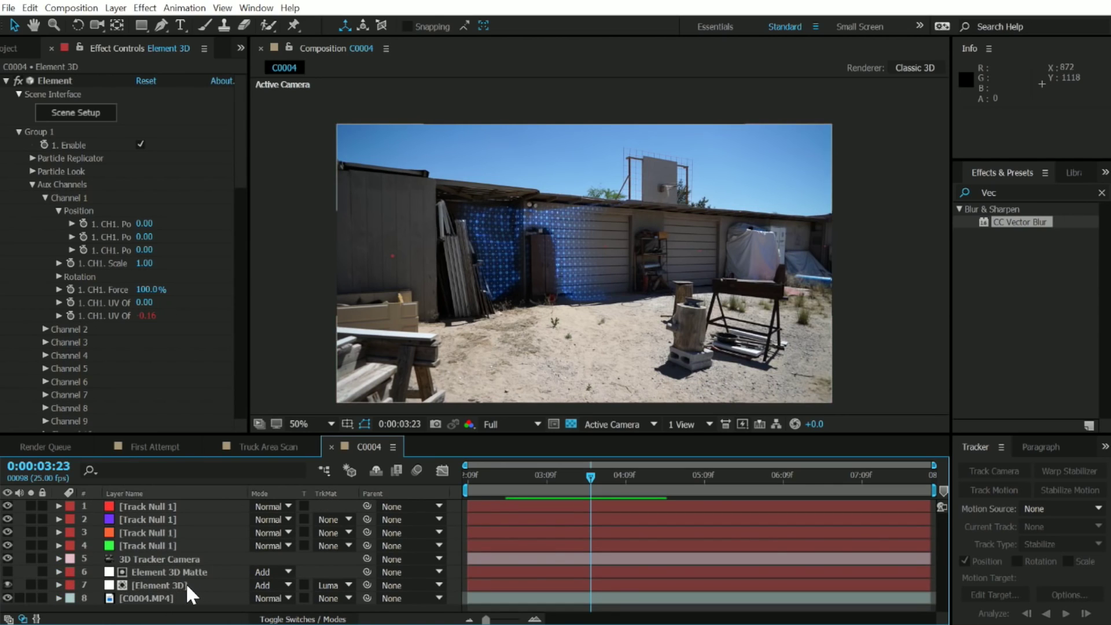
pyautogui.click(170, 583)
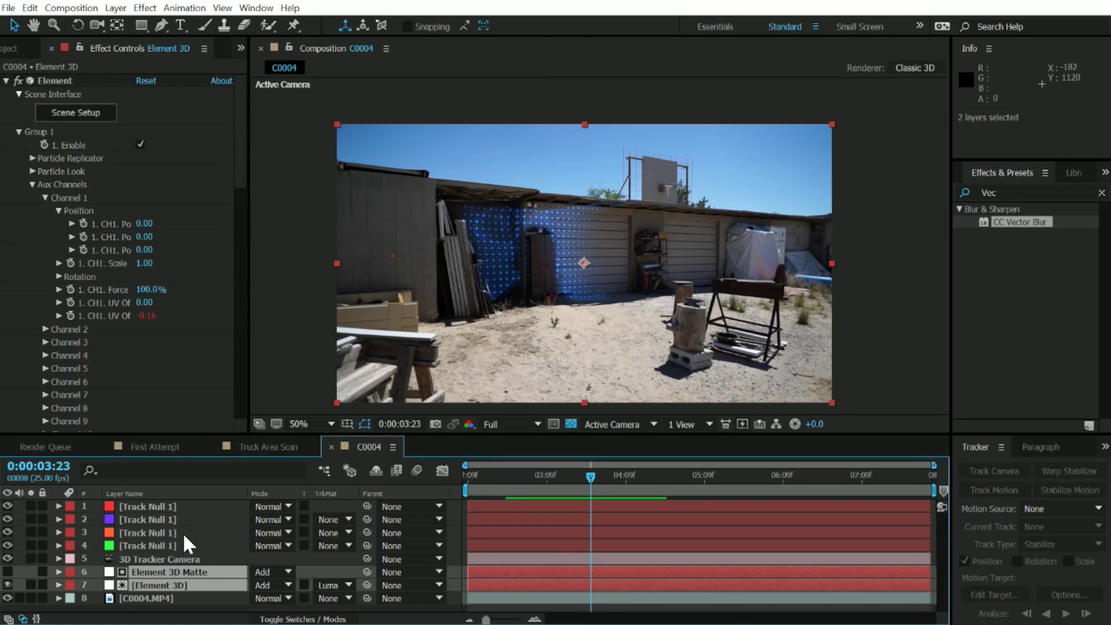
pyautogui.hotkey('ctrl', 'd')
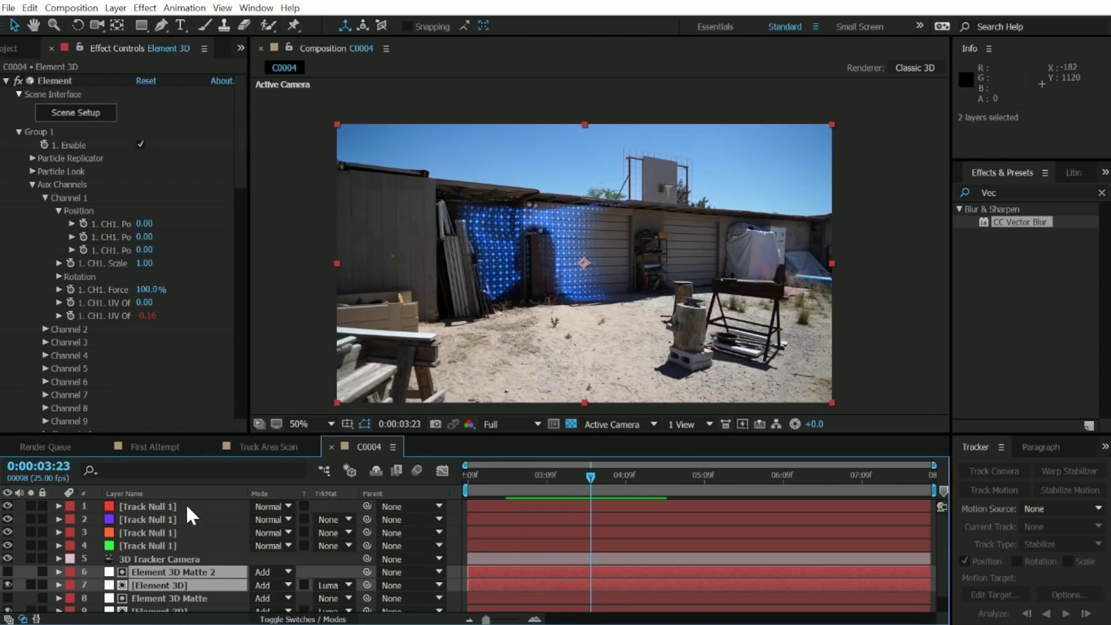
pyautogui.scroll(-1, 179, 589)
pyautogui.click(178, 573)
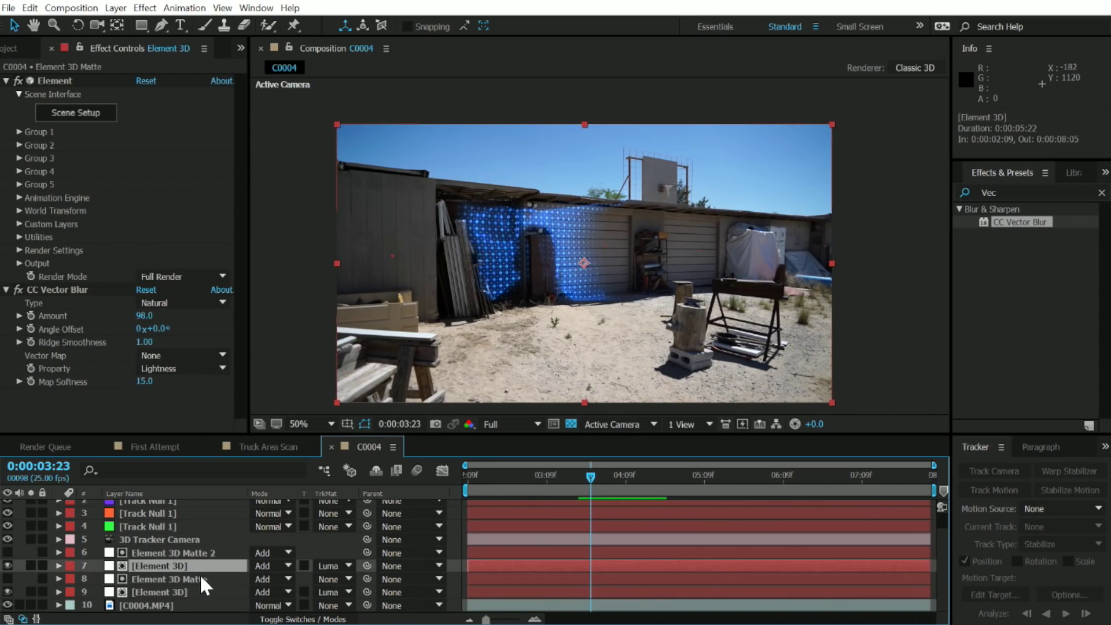
pyautogui.write('2n')
pyautogui.press('Return')
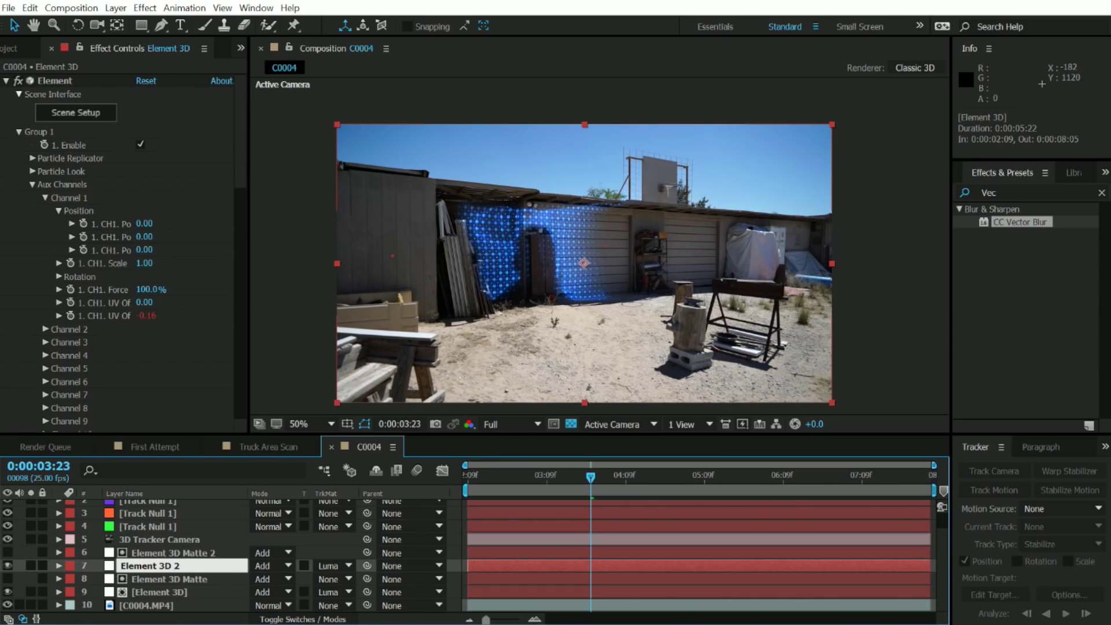
pyautogui.write('nd Scan')
pyautogui.press('Return')
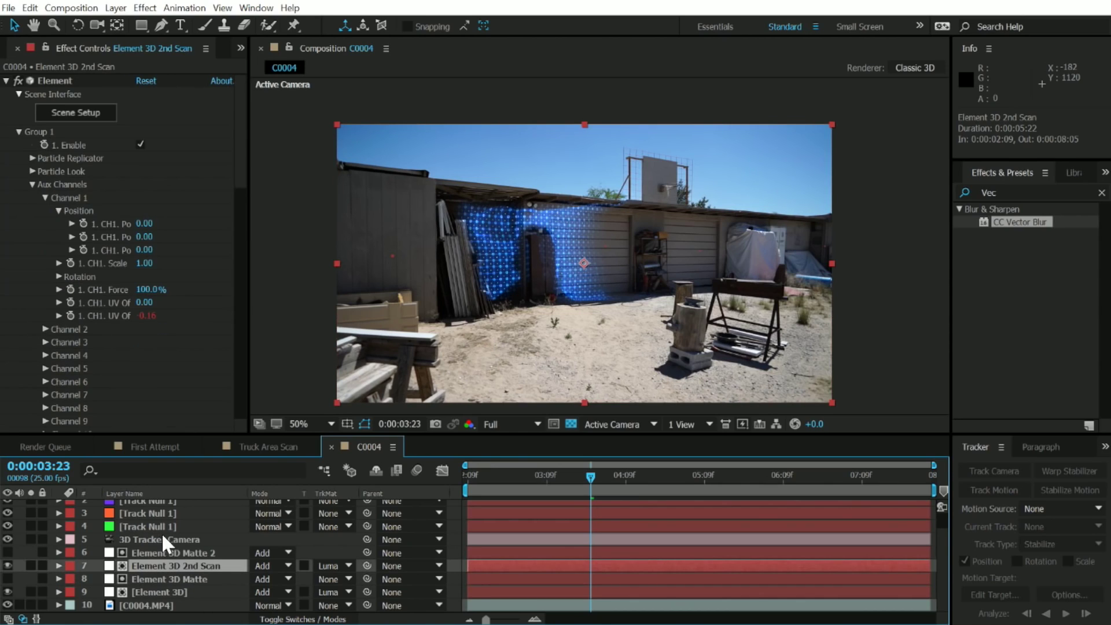
# Step: Enter the second scan's Scene Setup and inspect the dot grid texture up close
pyautogui.click(94, 117)
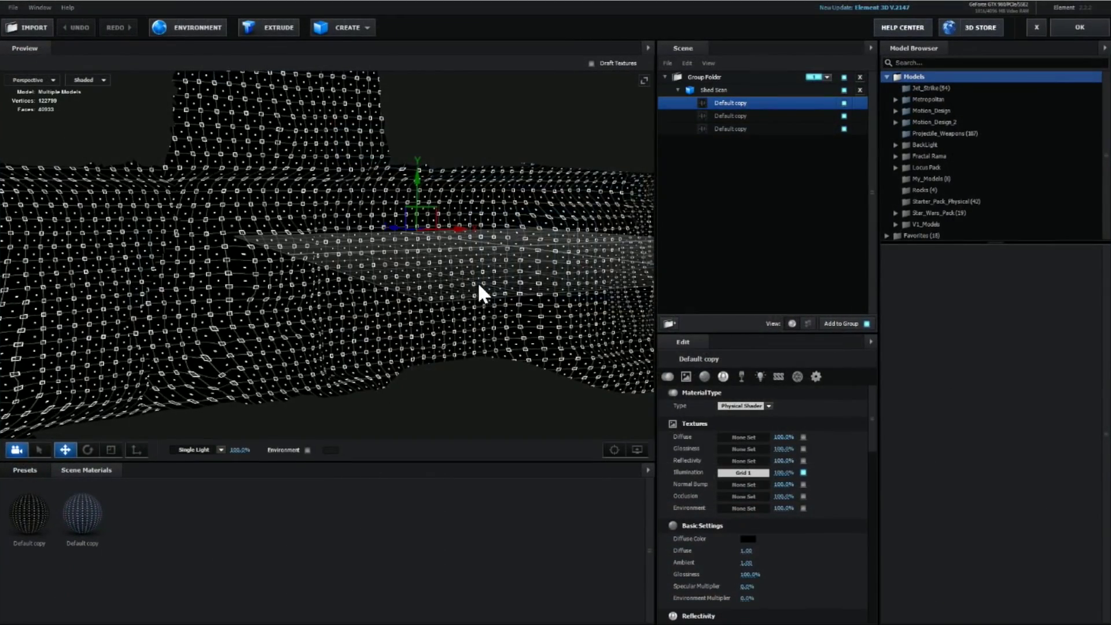
pyautogui.moveTo(478, 282)
pyautogui.mouseDown()
pyautogui.moveTo(458, 278)
pyautogui.moveTo(489, 257)
pyautogui.mouseUp()
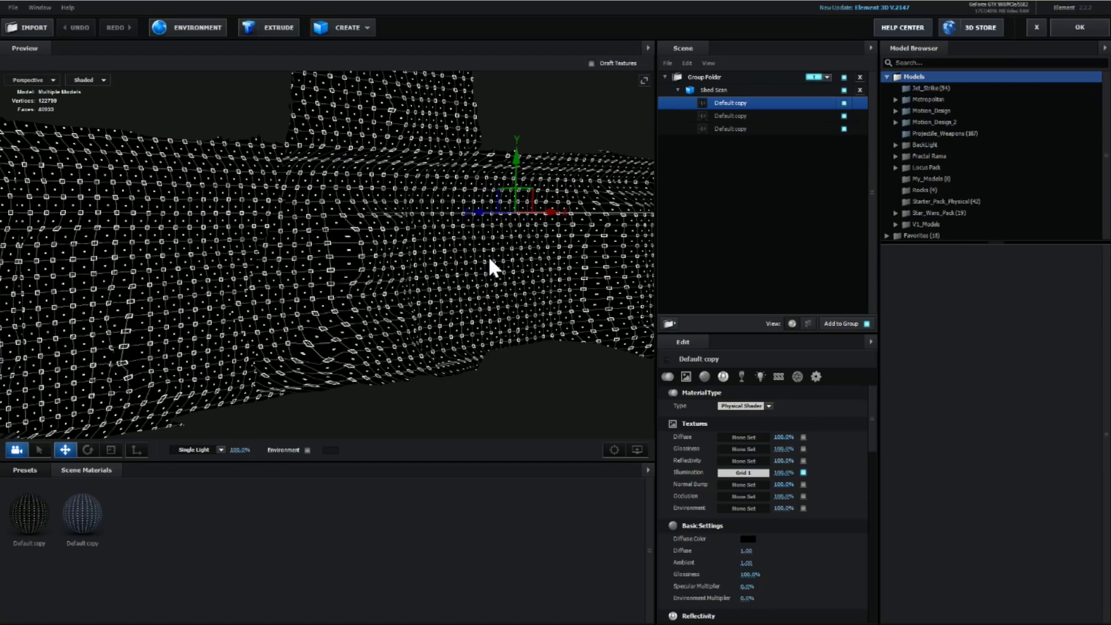
pyautogui.moveTo(423, 283); pyautogui.dragTo(500, 291)
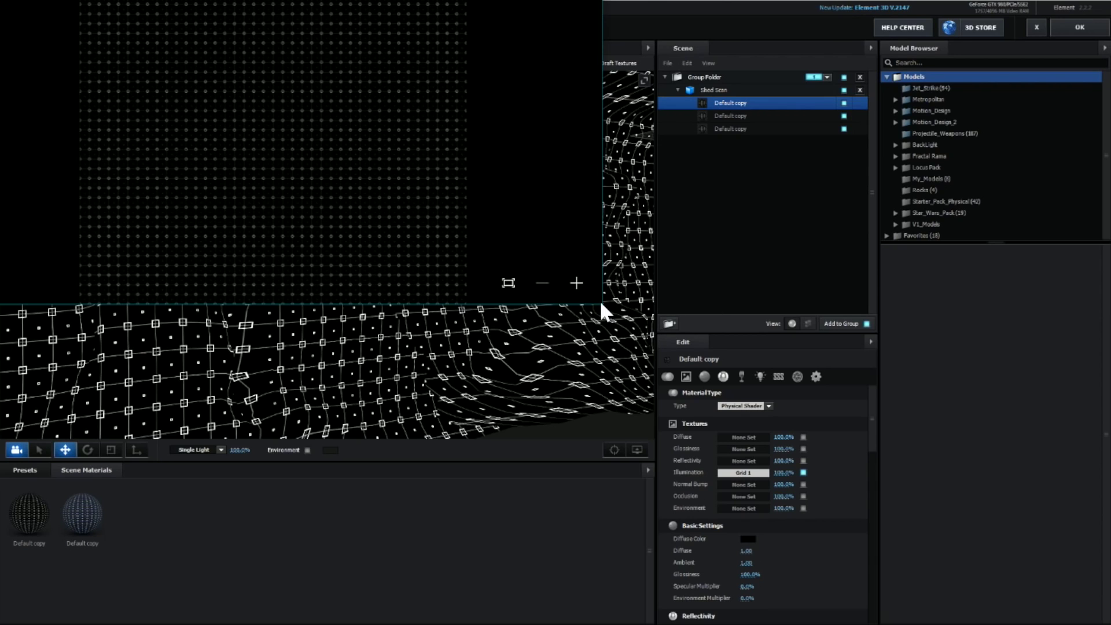
pyautogui.moveTo(598, 309); pyautogui.dragTo(980, 552)
pyautogui.click(980, 549)
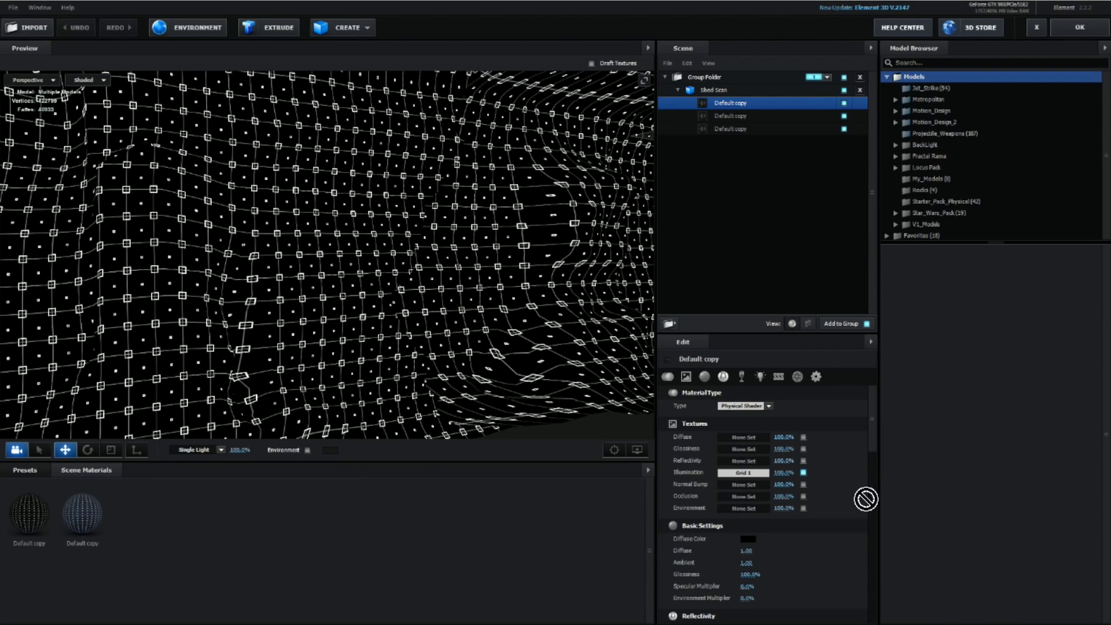
# Step: Swap the illumination texture to Grid 2 and select the Shed Scan model
pyautogui.click(744, 473)
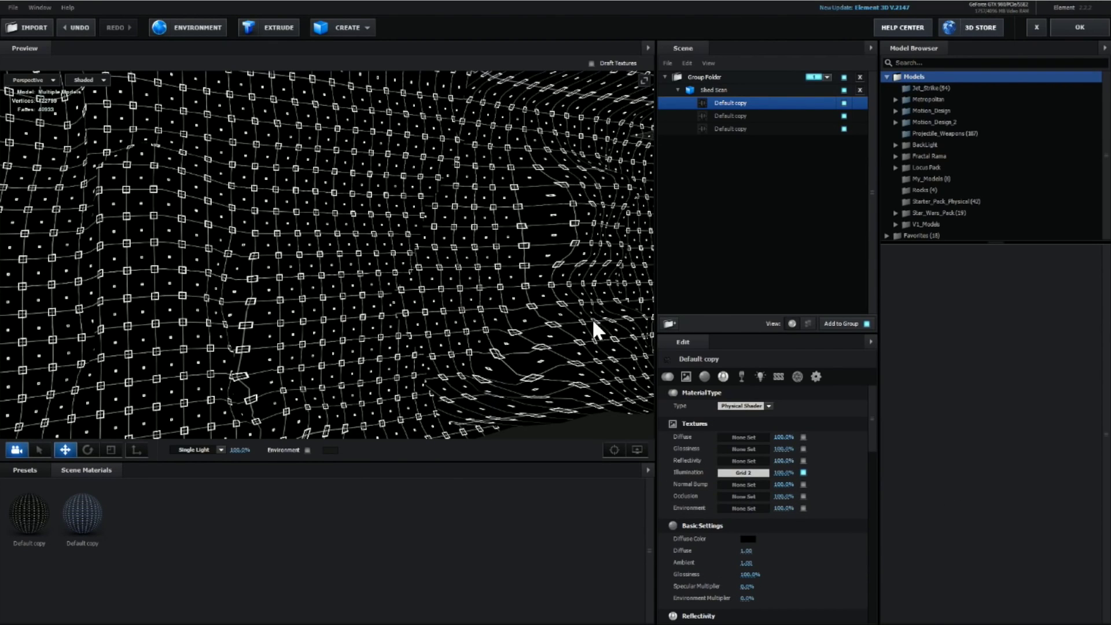
pyautogui.scroll(-5, 500, 257)
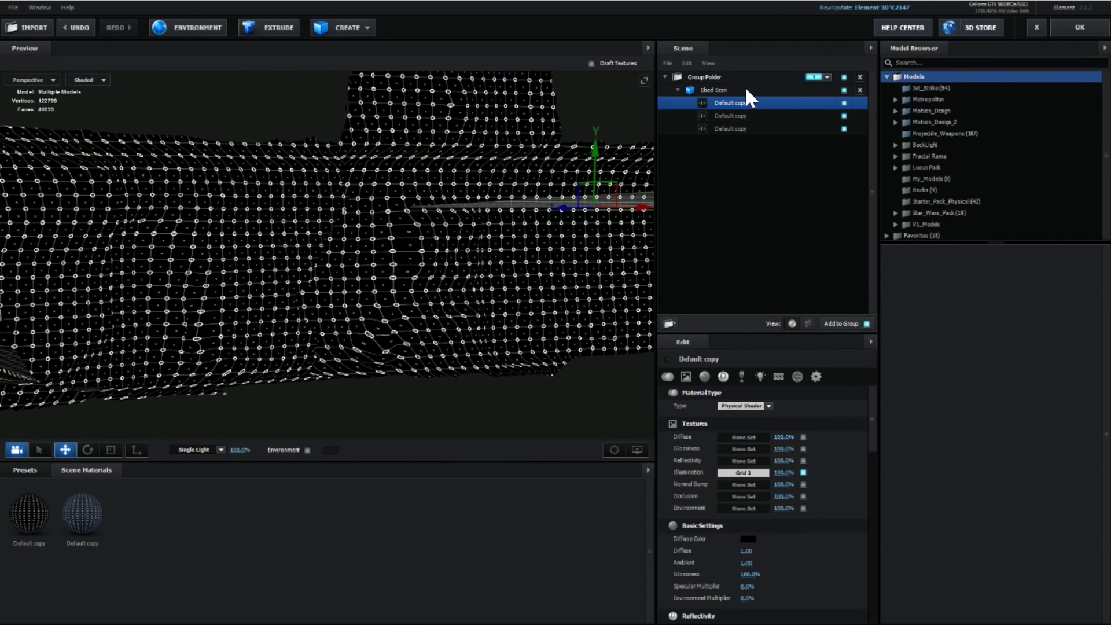
pyautogui.click(746, 89)
pyautogui.scroll(-4, 774, 489)
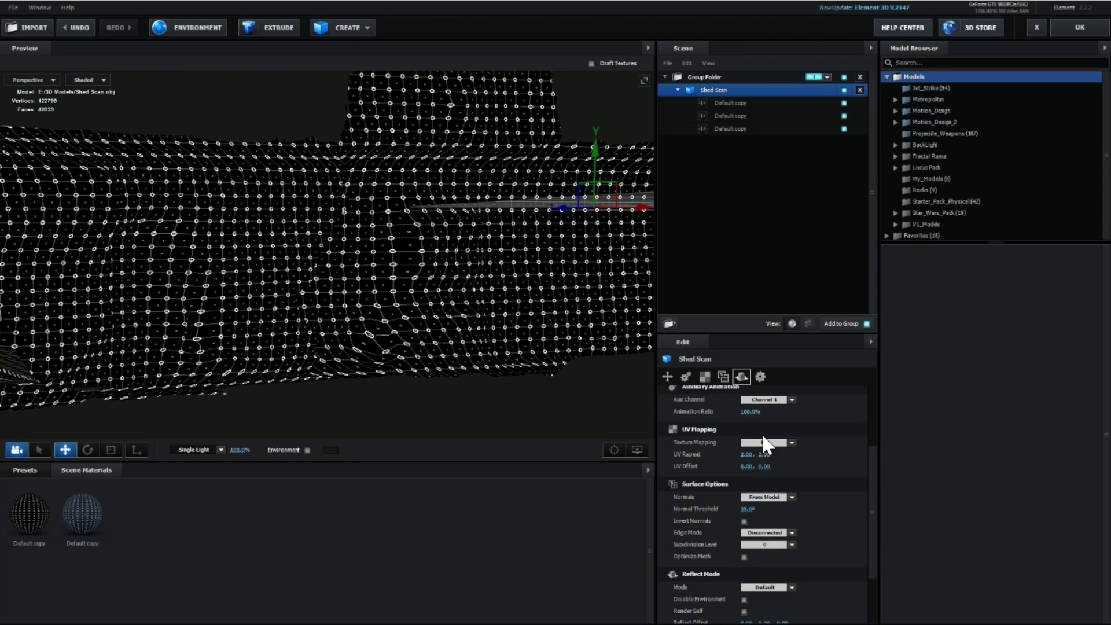
# Step: Set texture repeat to 1, map with Plane YZ and slide the texture offset across the mesh
pyautogui.moveTo(750, 456); pyautogui.dragTo(761, 457)
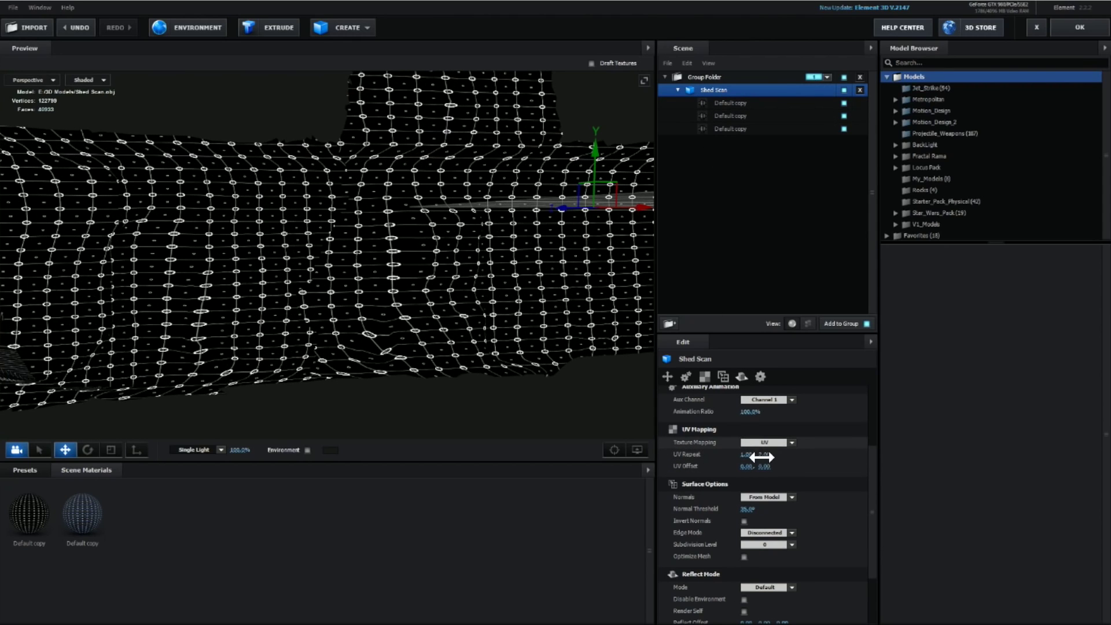
pyautogui.moveTo(385, 336)
pyautogui.mouseDown()
pyautogui.moveTo(419, 347)
pyautogui.moveTo(418, 313)
pyautogui.mouseUp()
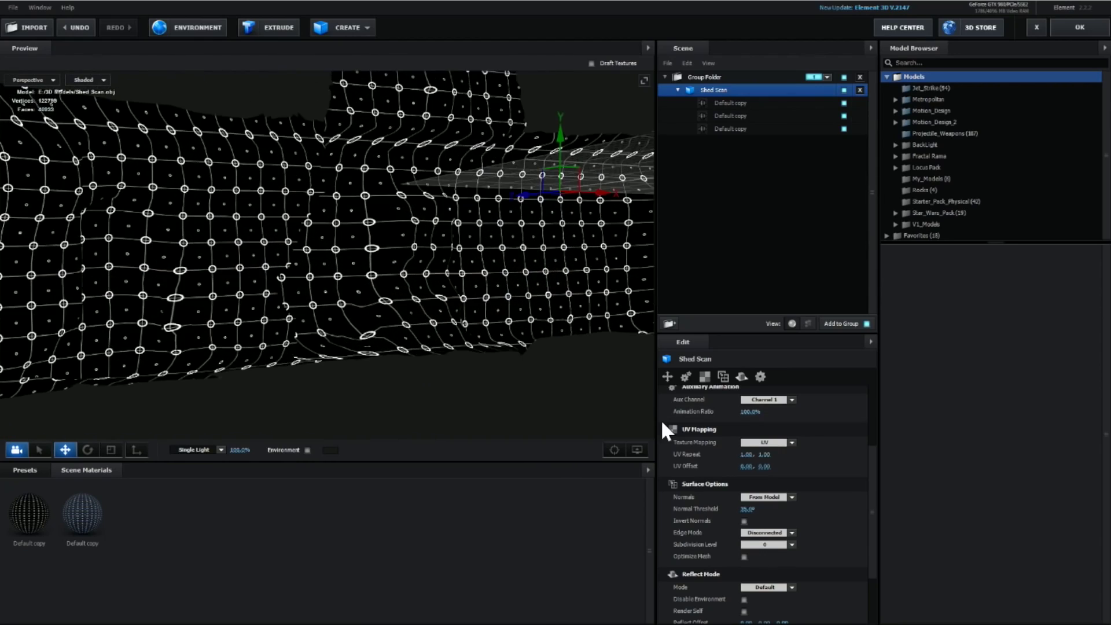
pyautogui.click(769, 443)
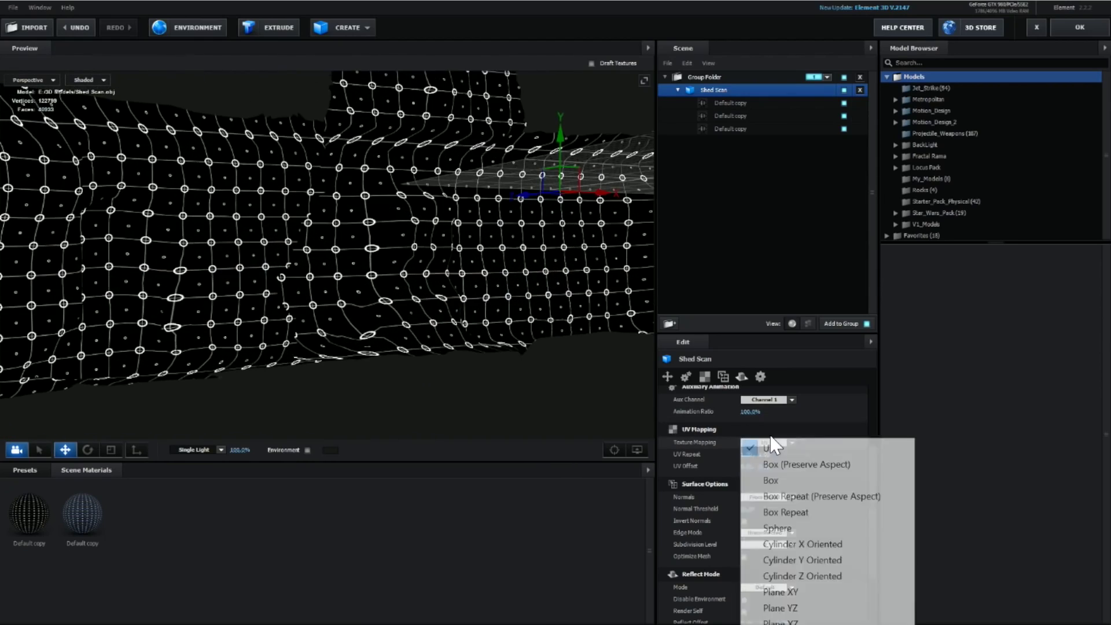
pyautogui.click(838, 608)
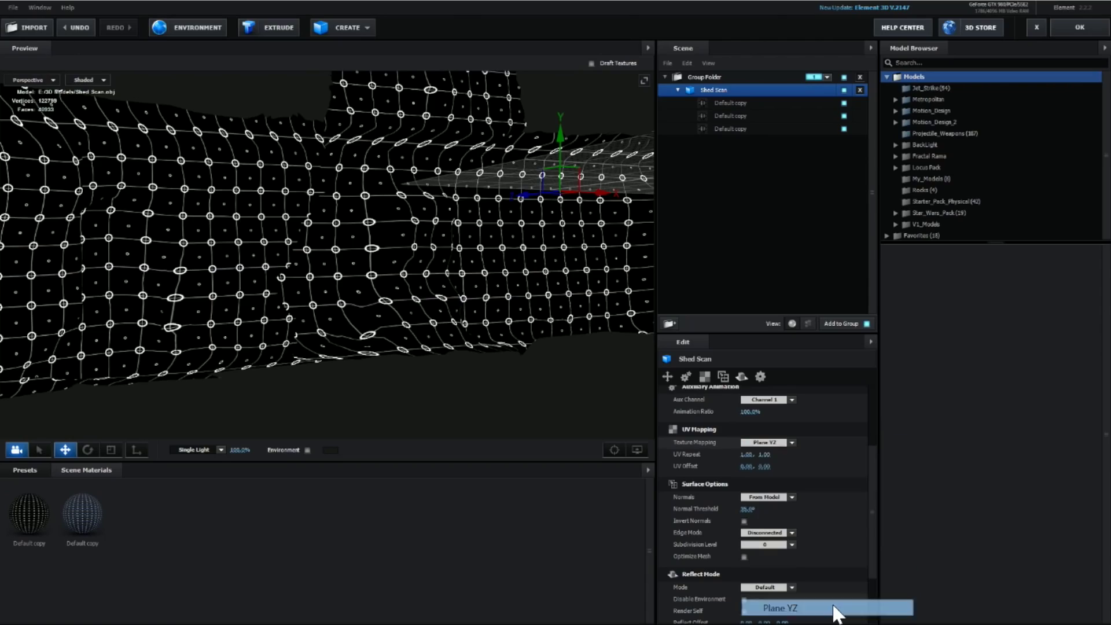
pyautogui.moveTo(480, 320)
pyautogui.mouseDown()
pyautogui.moveTo(500, 335)
pyautogui.moveTo(486, 318)
pyautogui.mouseUp()
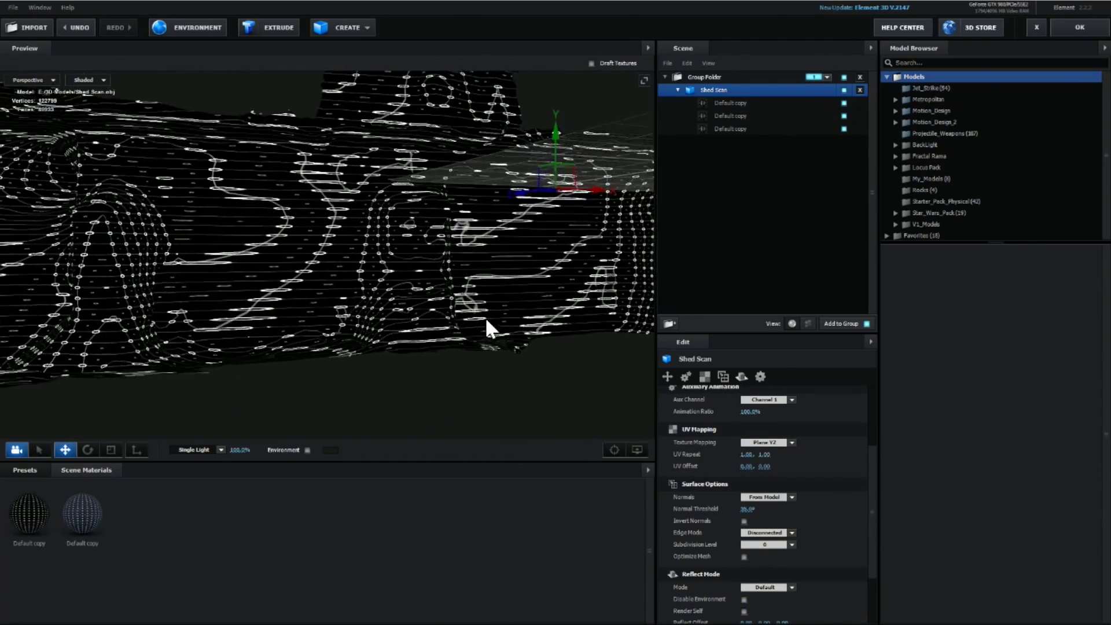
pyautogui.moveTo(750, 469); pyautogui.dragTo(782, 464)
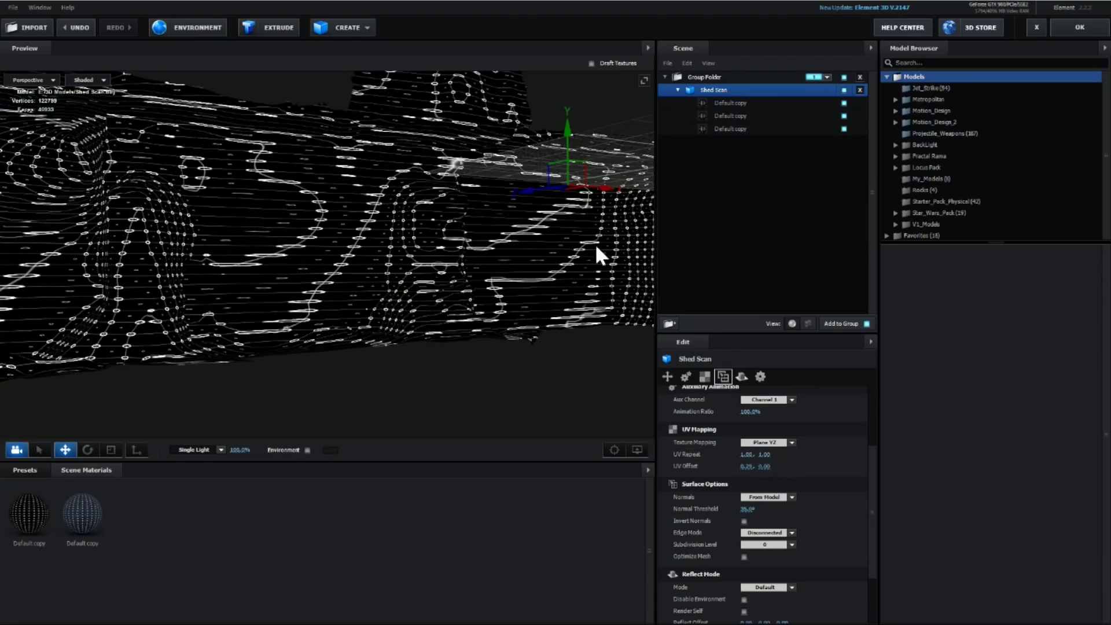
pyautogui.moveTo(595, 244)
pyautogui.mouseDown()
pyautogui.moveTo(504, 314)
pyautogui.moveTo(474, 370)
pyautogui.mouseUp()
pyautogui.scroll(5, 473, 372)
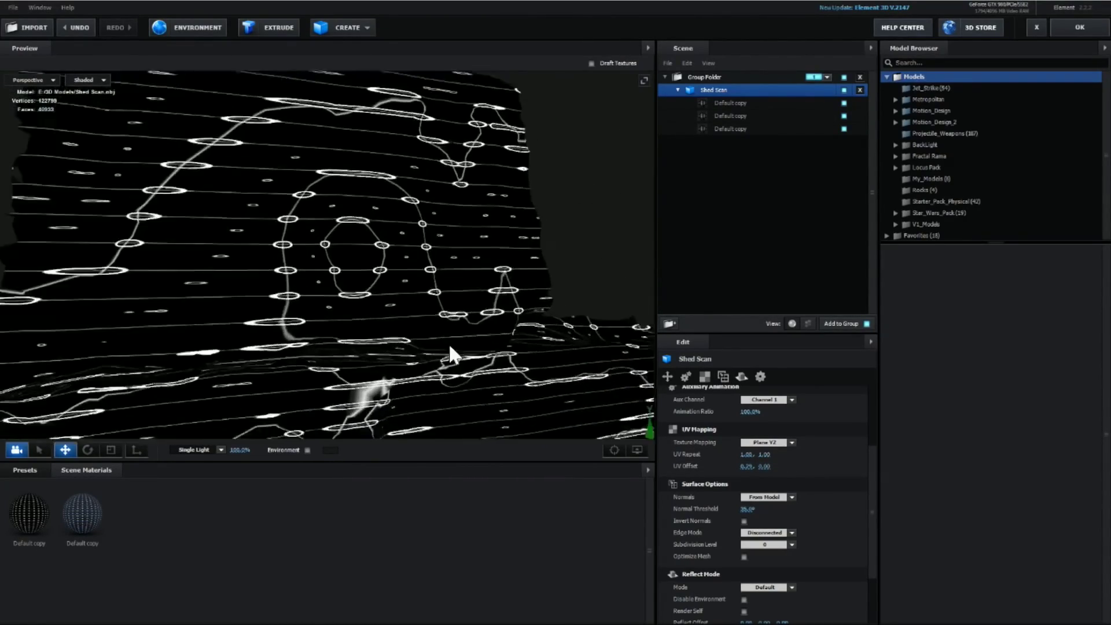
pyautogui.moveTo(747, 466); pyautogui.dragTo(760, 469)
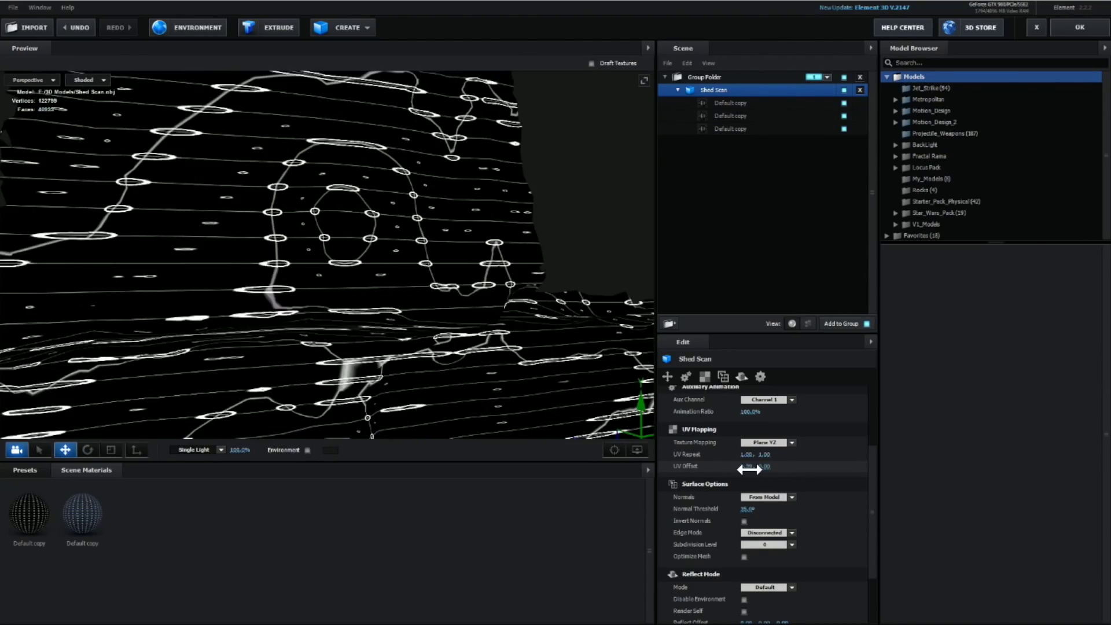
pyautogui.scroll(-5, 432, 280)
pyautogui.moveTo(432, 279)
pyautogui.mouseDown()
pyautogui.moveTo(470, 210)
pyautogui.moveTo(384, 292)
pyautogui.moveTo(430, 276)
pyautogui.mouseUp()
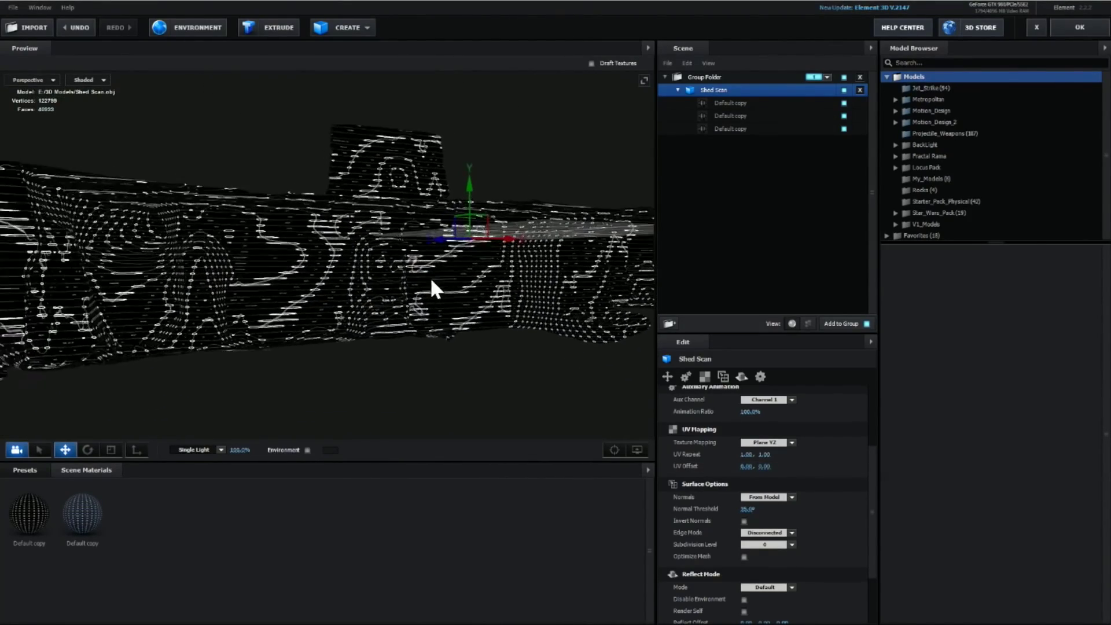
# Step: Try Sphere, Box Repeat and Polygon mapping, then settle on Plane YZ projection
pyautogui.click(769, 443)
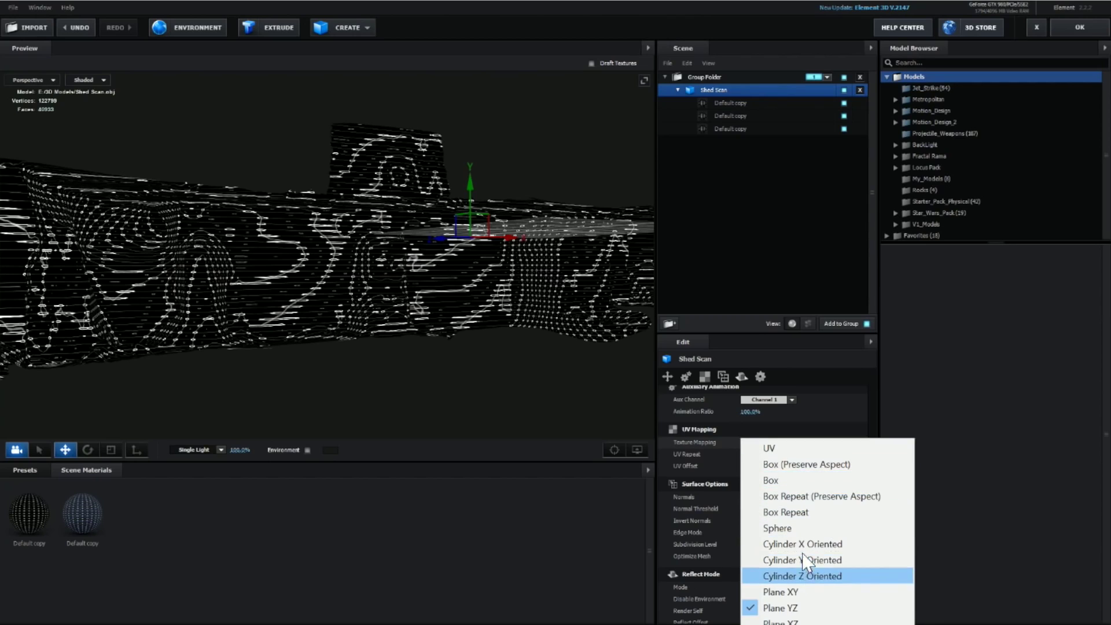
pyautogui.click(782, 531)
pyautogui.moveTo(529, 302); pyautogui.dragTo(522, 301)
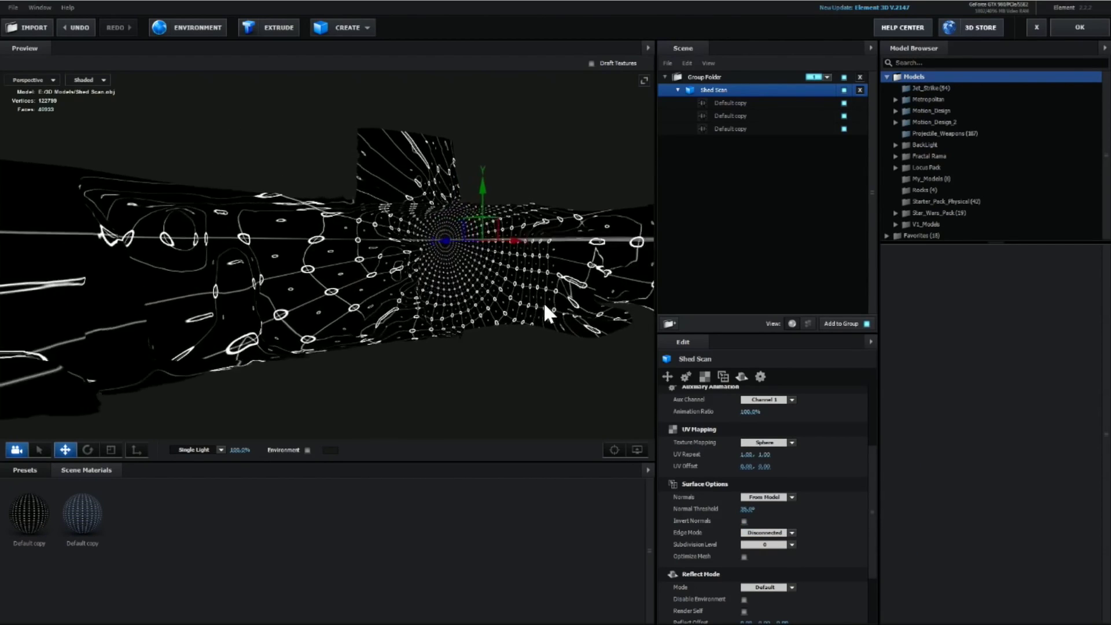
pyautogui.click(772, 442)
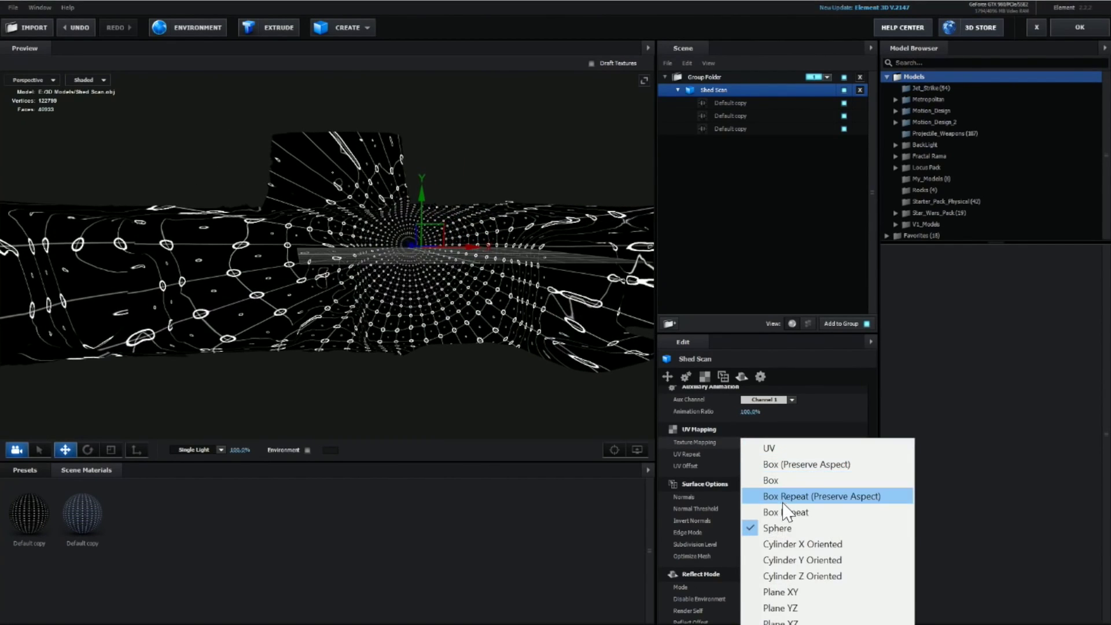
pyautogui.click(790, 512)
pyautogui.moveTo(605, 388); pyautogui.dragTo(643, 426)
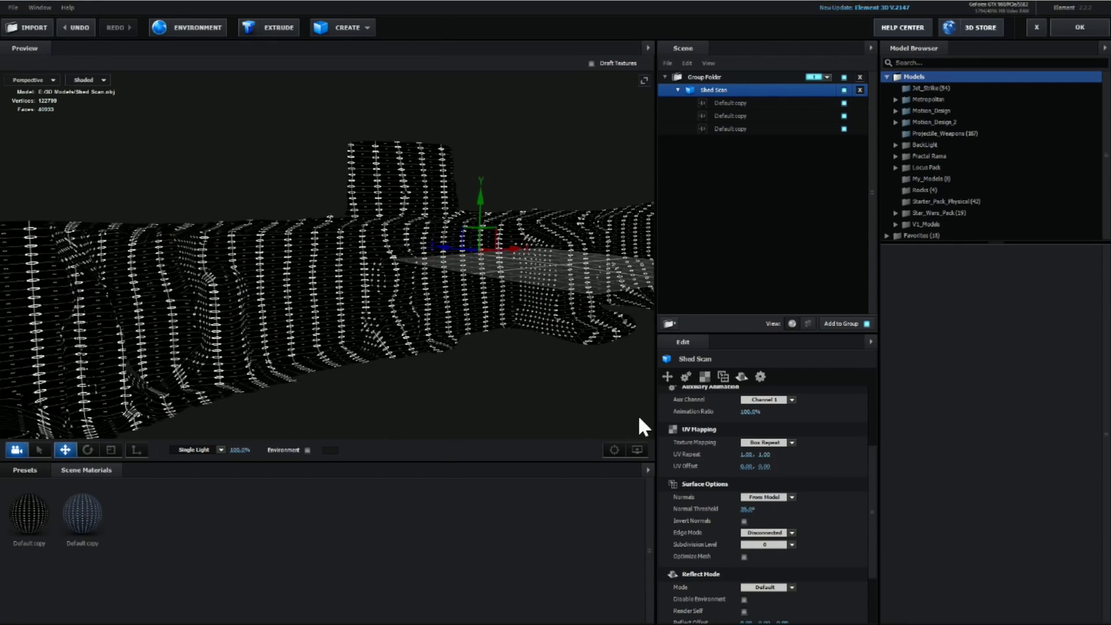
pyautogui.click(790, 441)
pyautogui.click(786, 608)
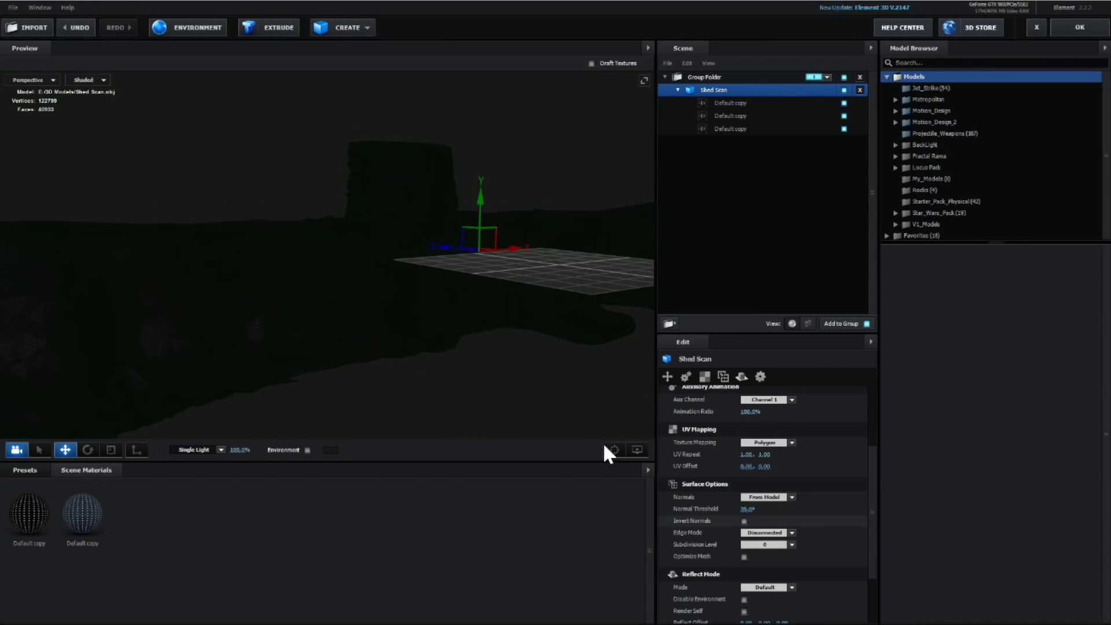
pyautogui.scroll(8, 421, 331)
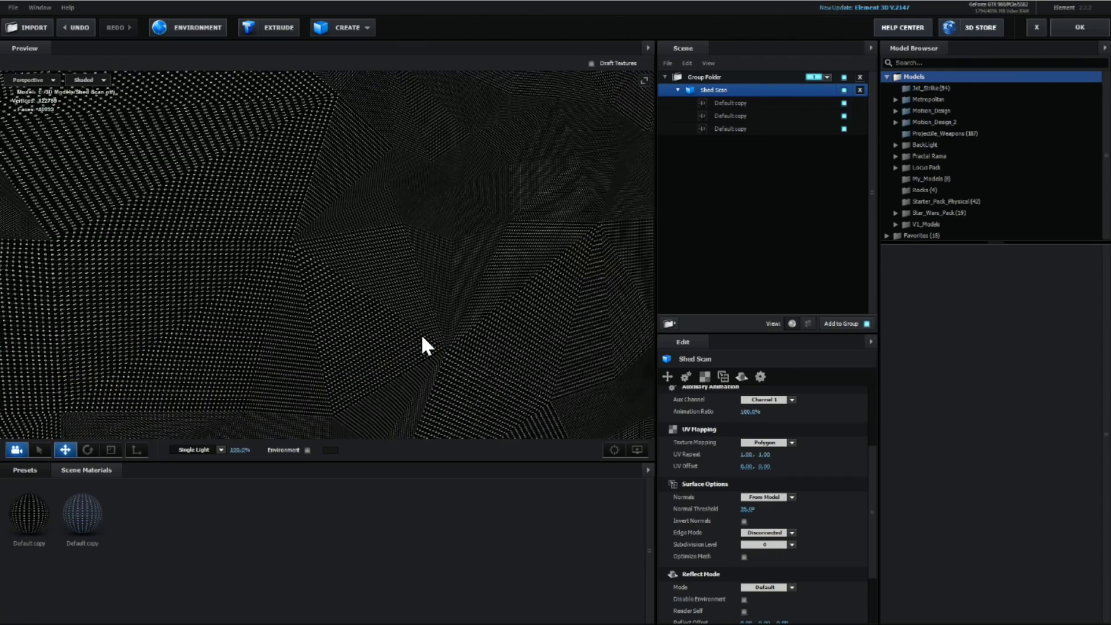
pyautogui.scroll(-5, 424, 335)
pyautogui.click(791, 497)
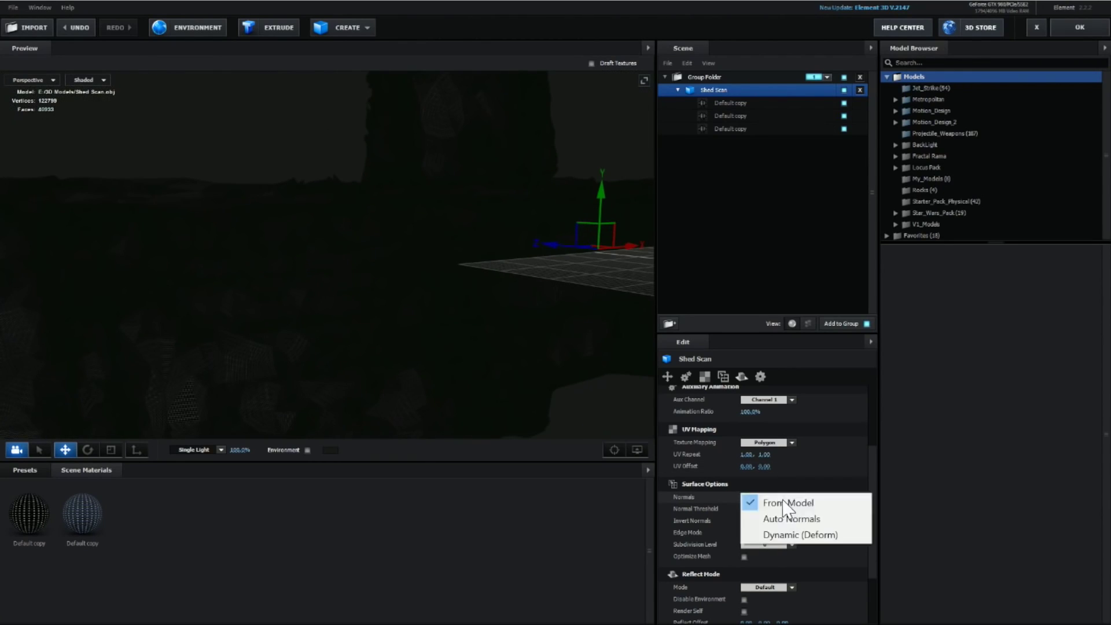
pyautogui.click(822, 466)
pyautogui.click(792, 443)
pyautogui.click(813, 610)
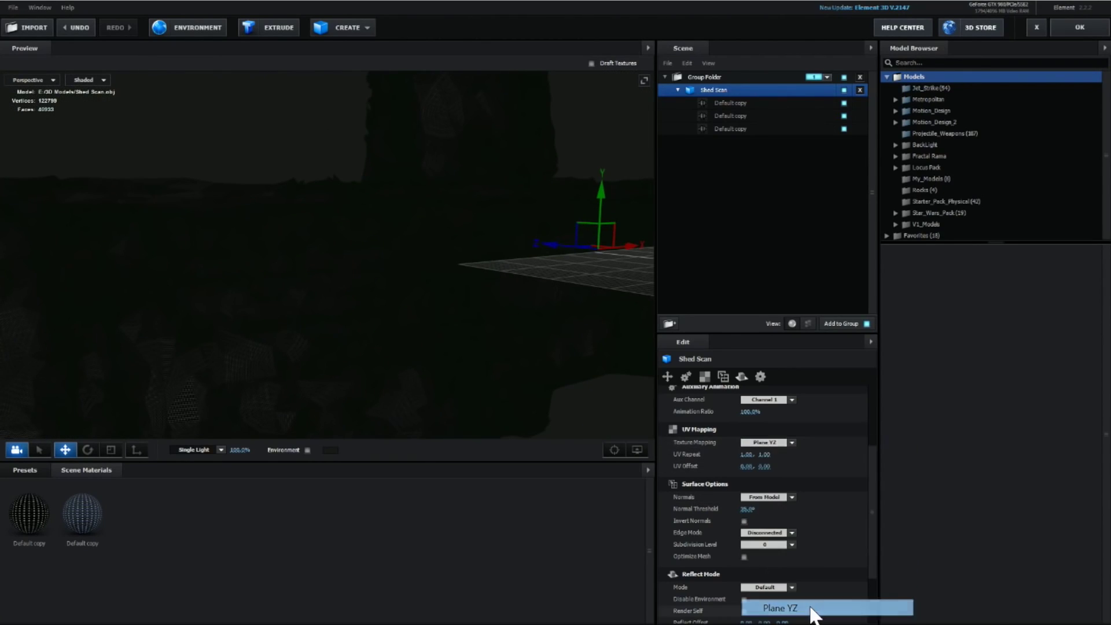
pyautogui.moveTo(496, 314); pyautogui.dragTo(583, 313)
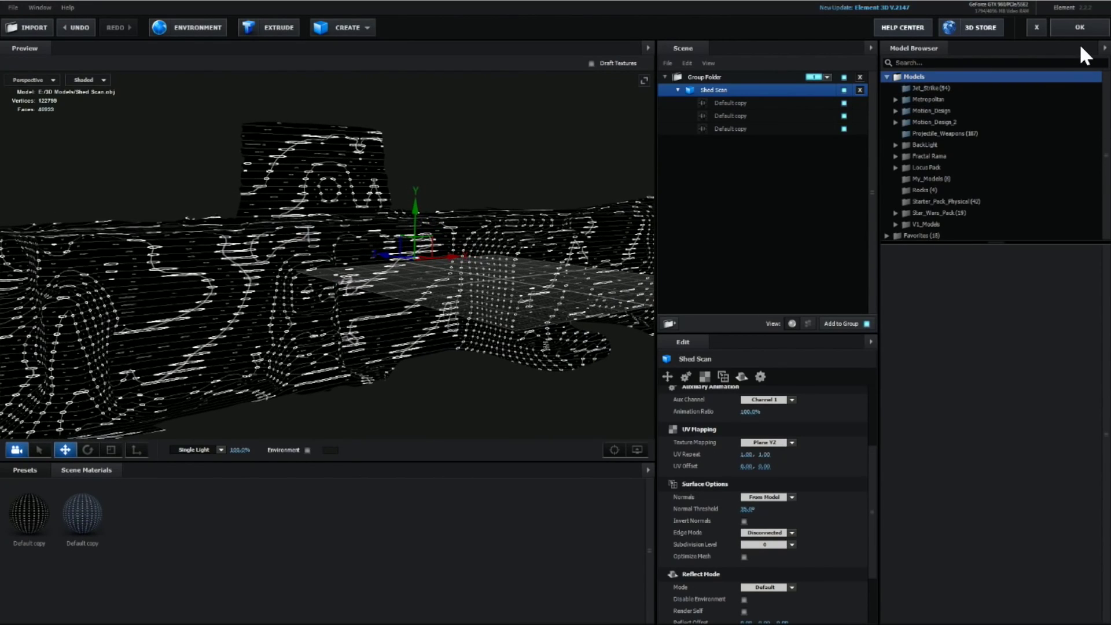
# Step: Apply the scene, return to the composition and preview from 02:09
pyautogui.click(1082, 27)
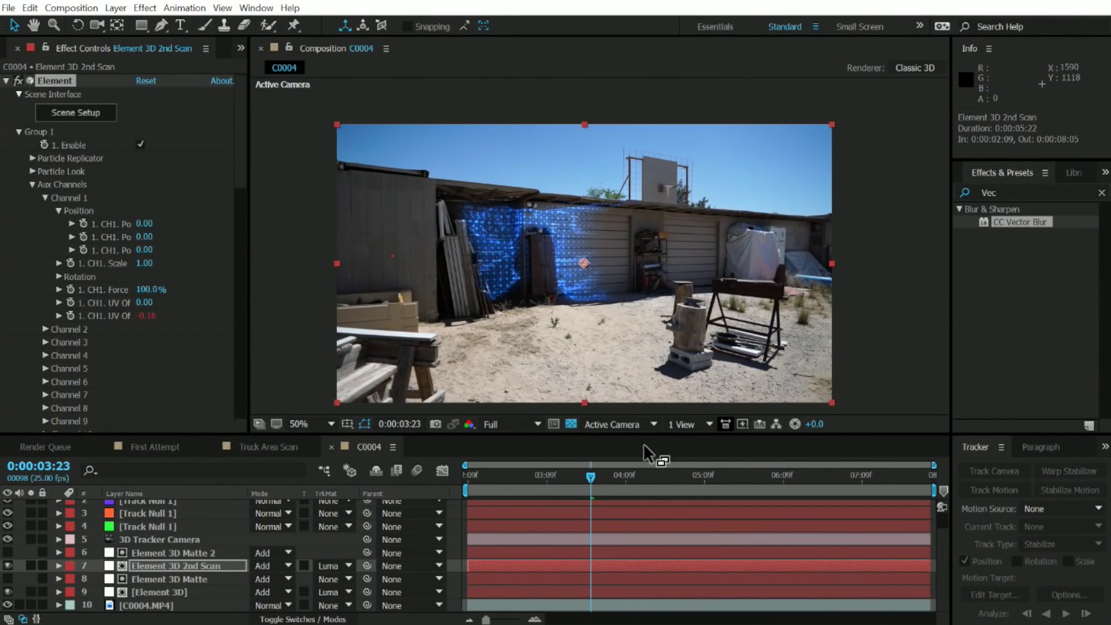
pyautogui.press('space')
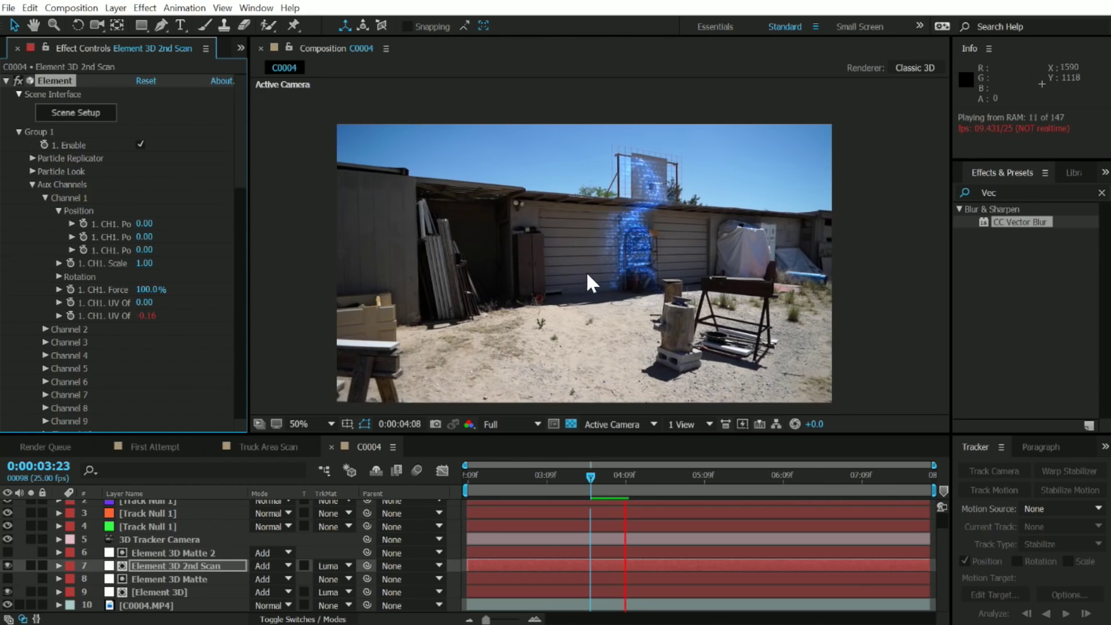
pyautogui.click(664, 496)
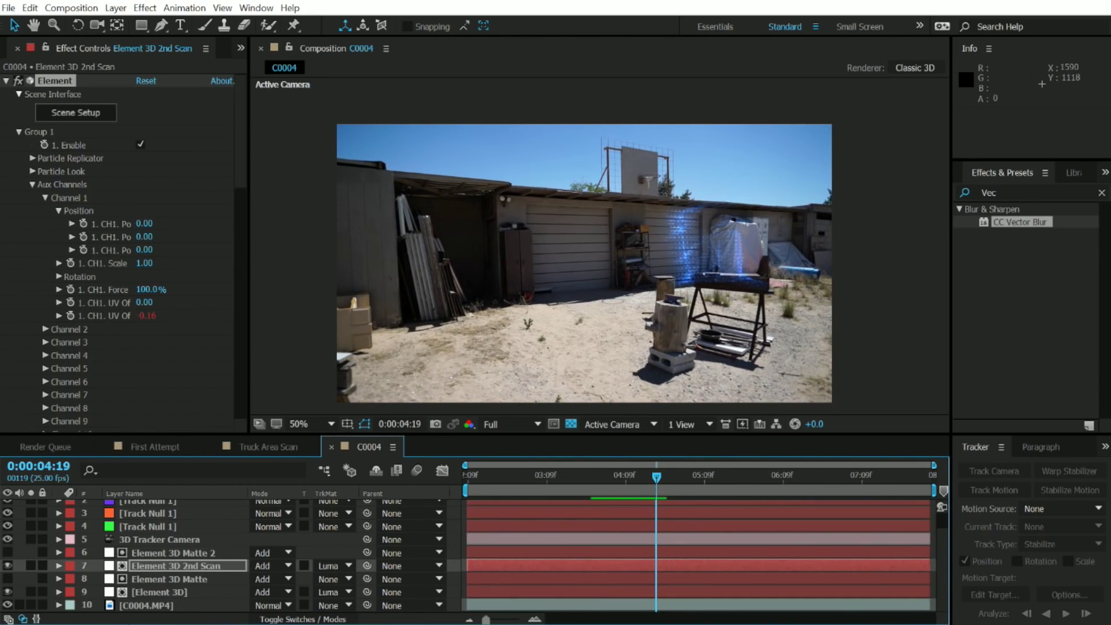
pyautogui.click(469, 475)
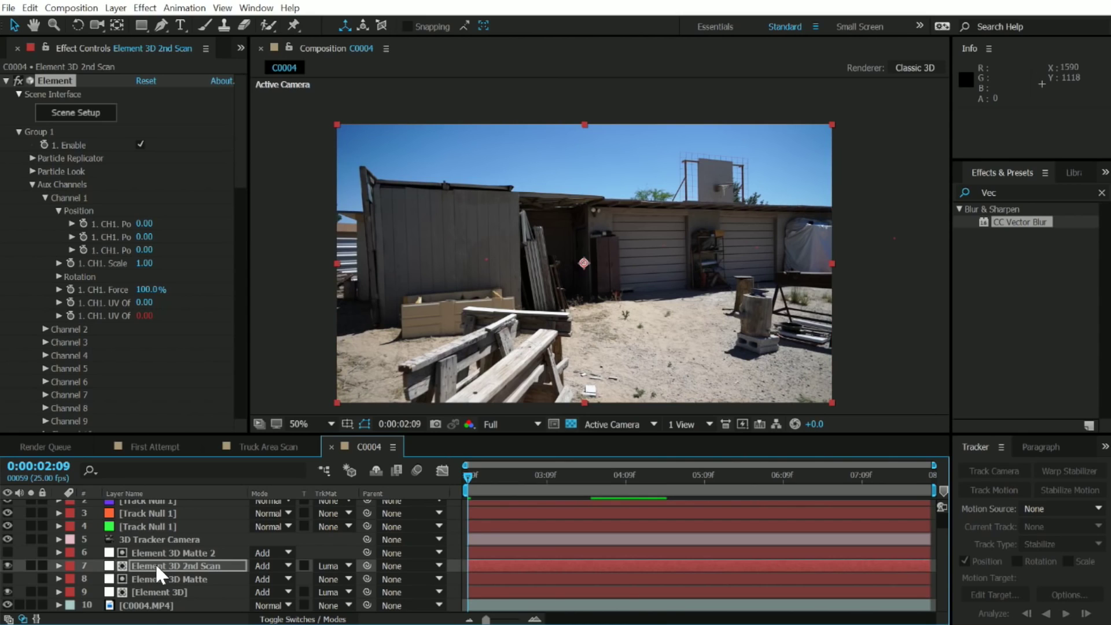
# Step: Slide Element 3D Matte 2 and 2nd Scan to start a few frames later and preview
pyautogui.keyDown('shift'); pyautogui.click(204, 550); pyautogui.keyUp('shift')
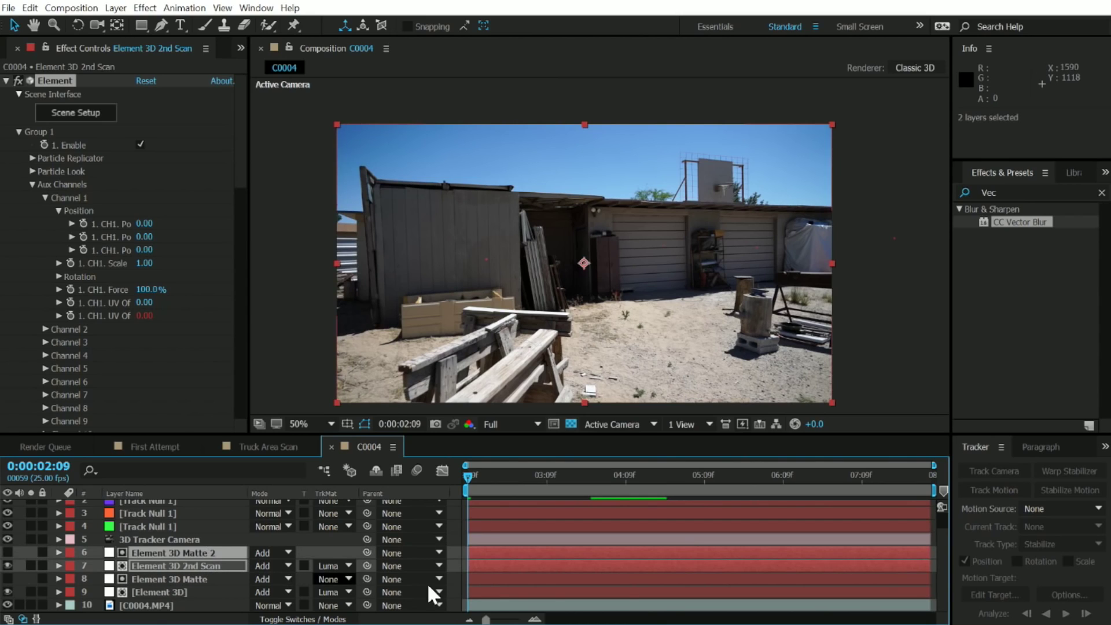
pyautogui.moveTo(473, 475); pyautogui.dragTo(603, 474)
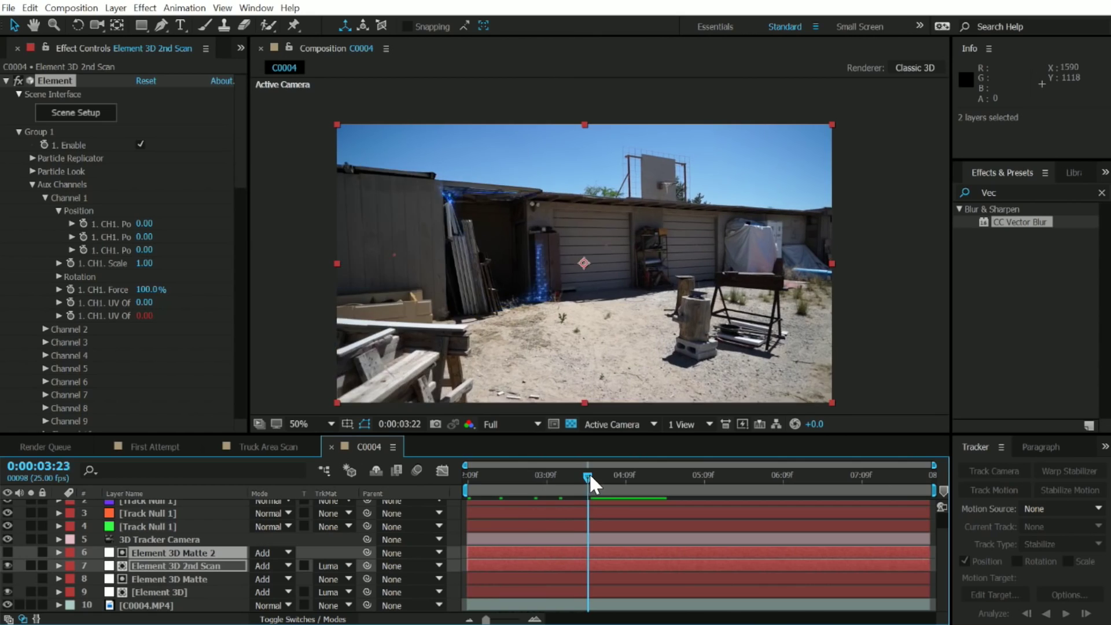
pyautogui.moveTo(621, 555); pyautogui.dragTo(638, 555)
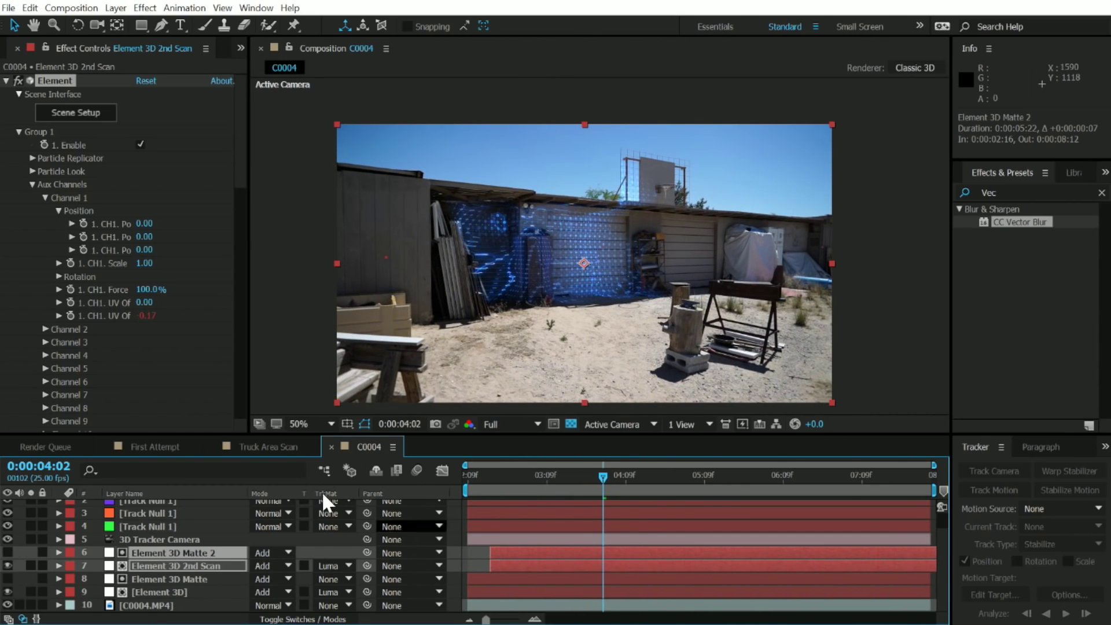
pyautogui.press('space')
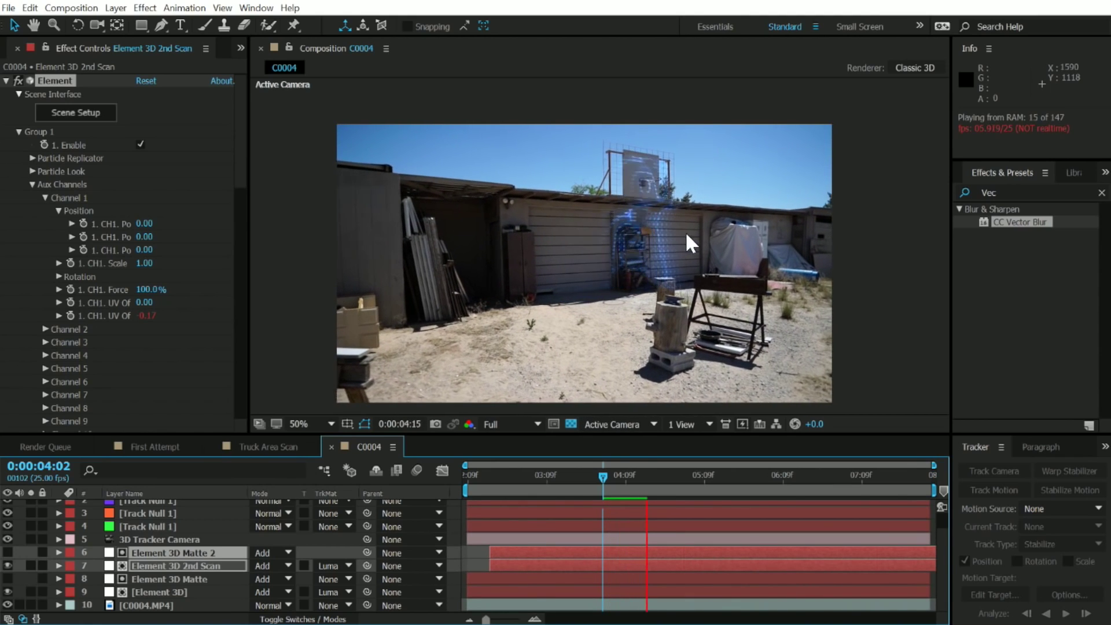
# Step: Preview the composition and park around 04:08
pyautogui.moveTo(634, 476)
pyautogui.mouseDown()
pyautogui.moveTo(707, 475)
pyautogui.moveTo(620, 477)
pyautogui.mouseUp()
pyautogui.press('KP_0')
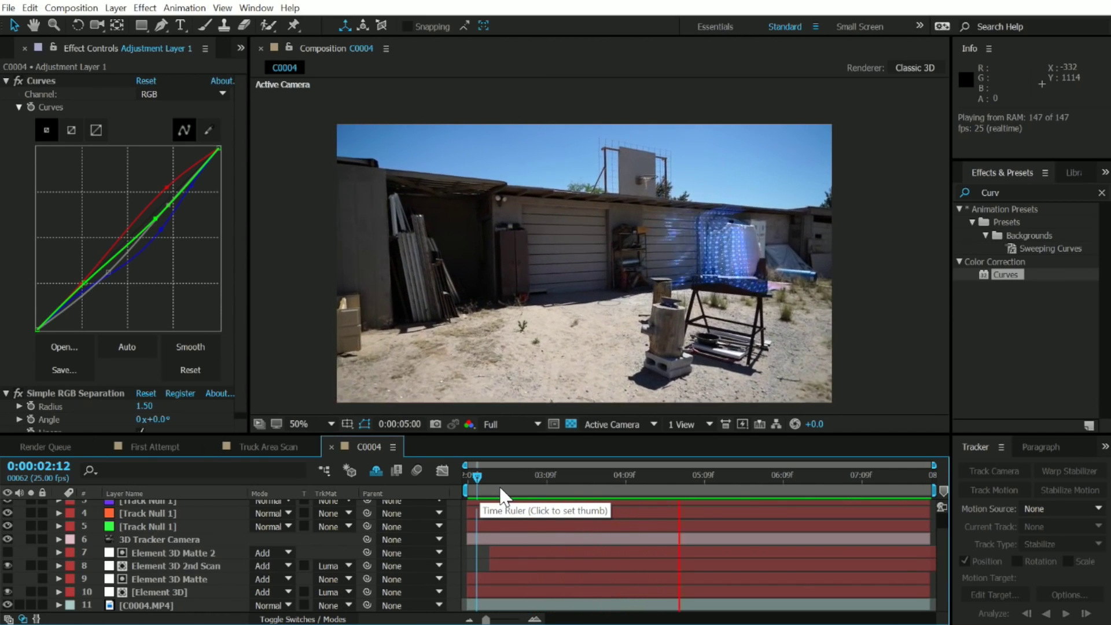
pyautogui.moveTo(584, 487); pyautogui.dragTo(622, 486)
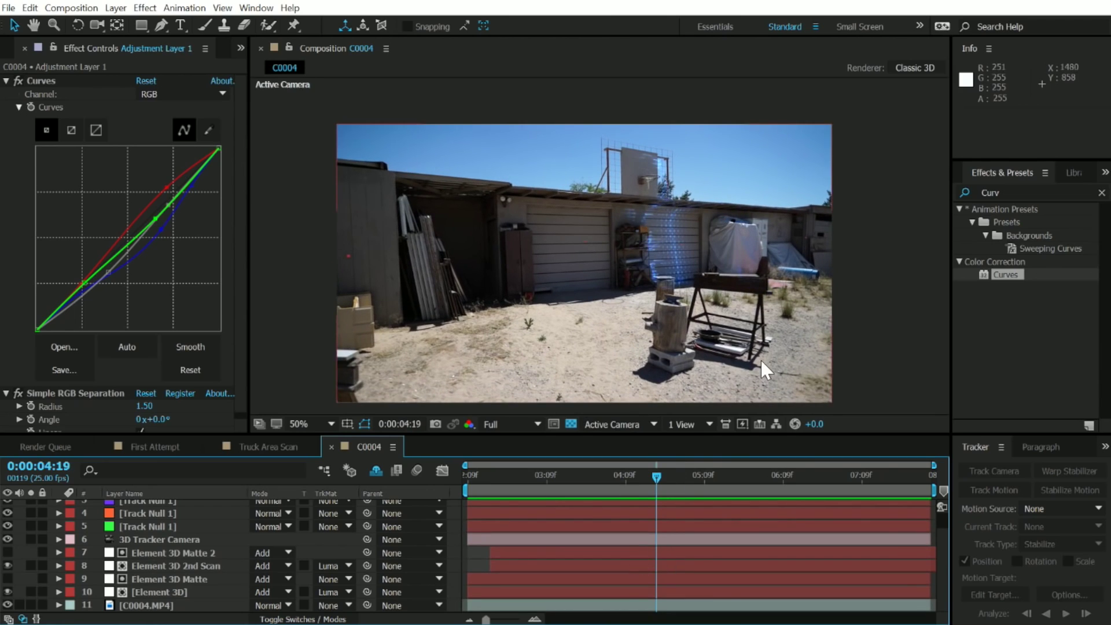
# Step: Add an adjustment layer named CC with a Curves effect and bend the RGB curves
pyautogui.click(117, 8)
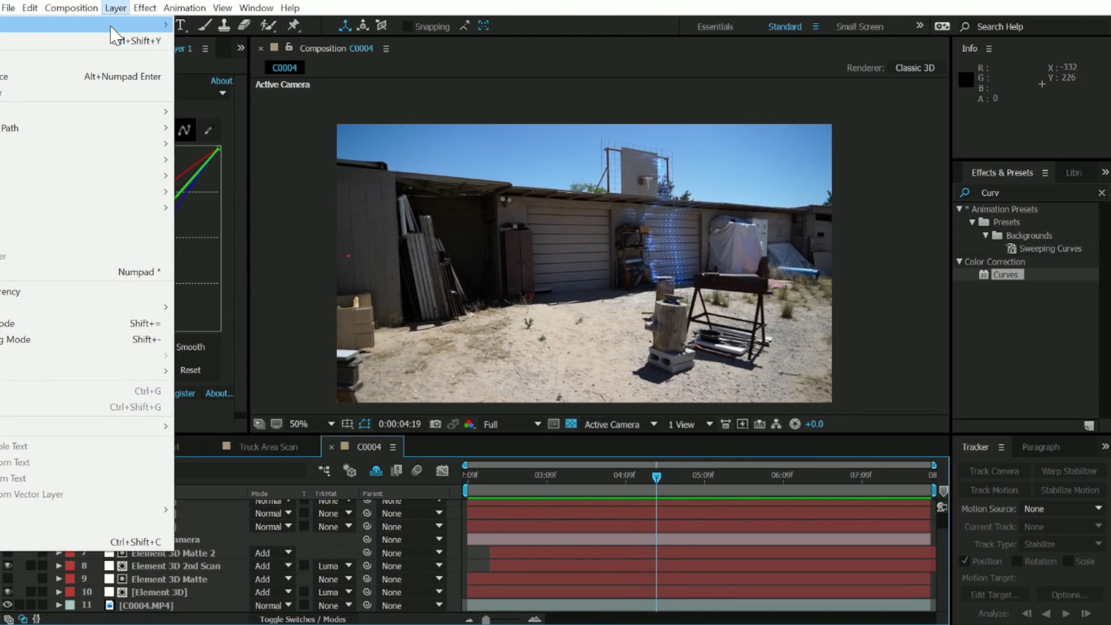
pyautogui.moveTo(52, 25)
pyautogui.click(230, 120)
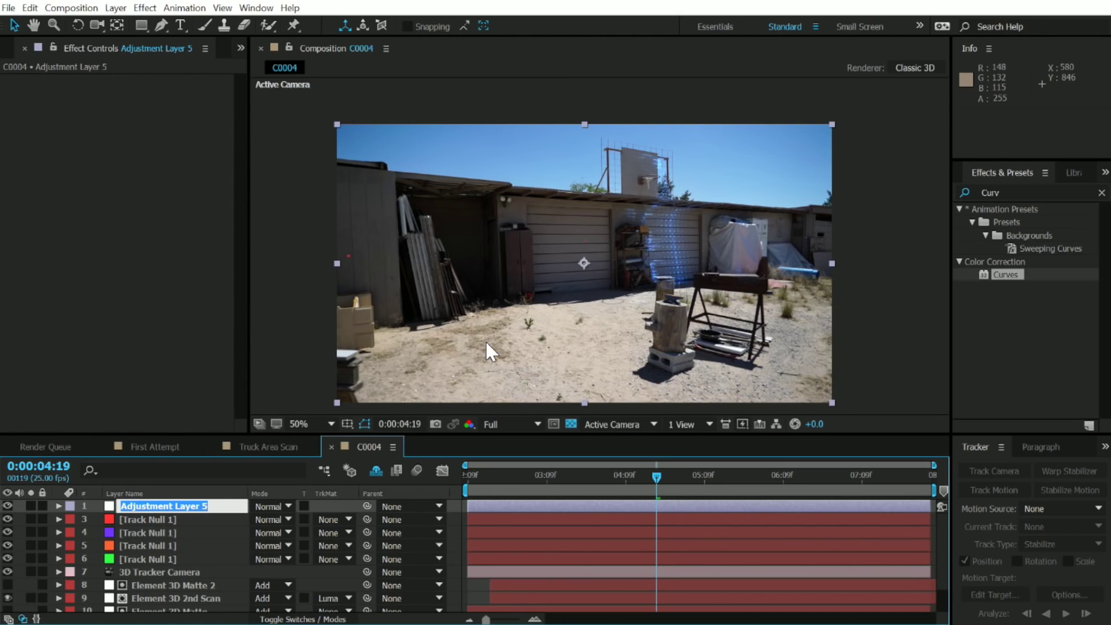
pyautogui.write('CC')
pyautogui.press('Return')
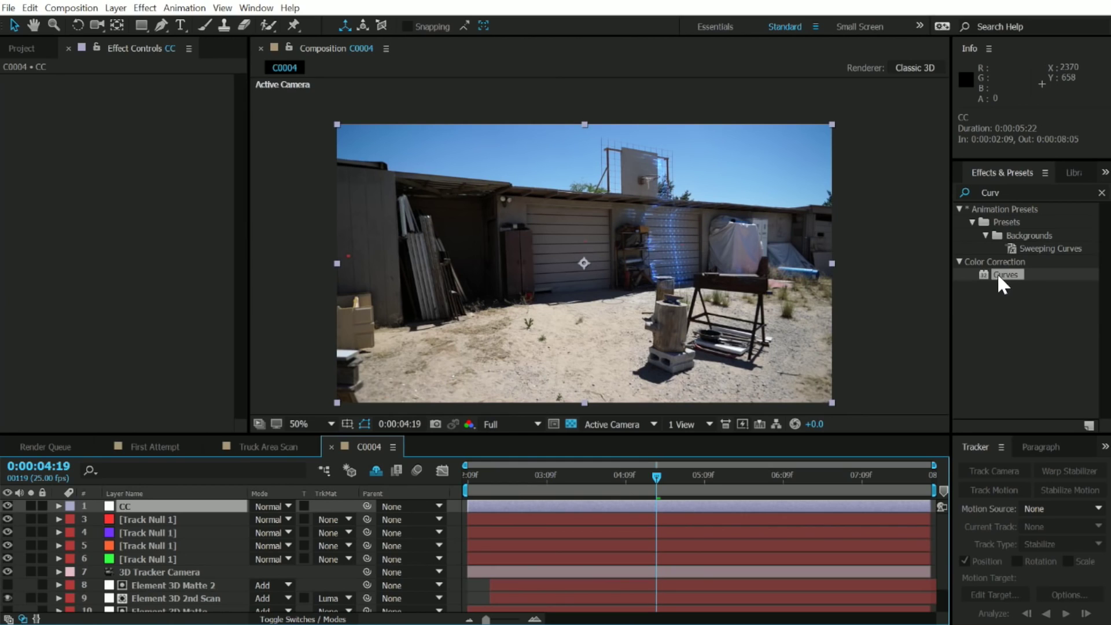
pyautogui.moveTo(1005, 274); pyautogui.dragTo(161, 507)
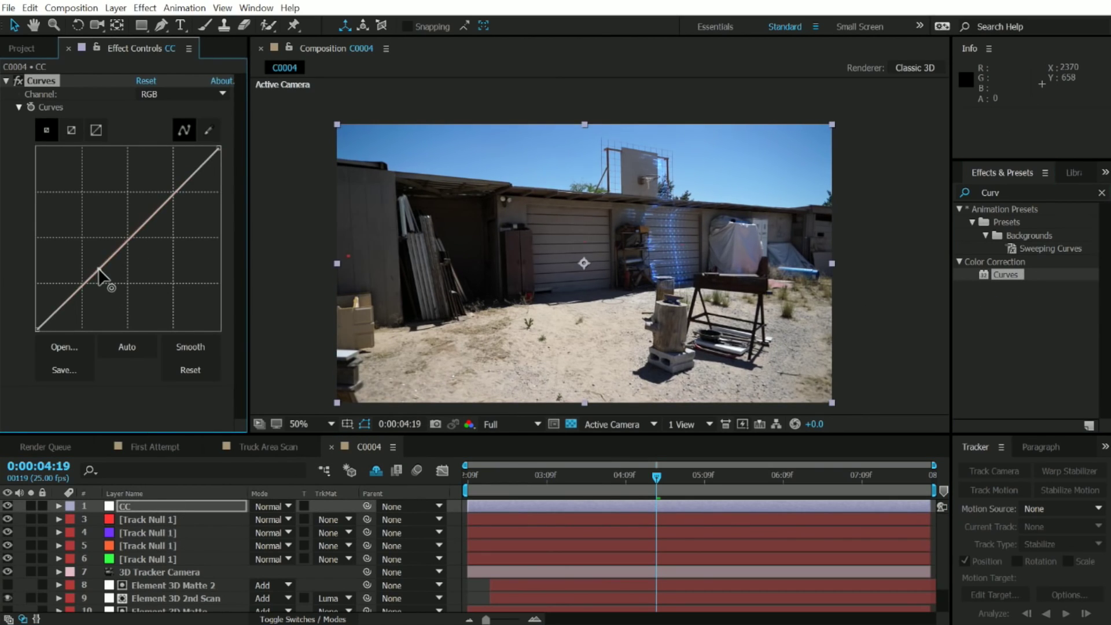
pyautogui.moveTo(158, 213); pyautogui.dragTo(149, 203)
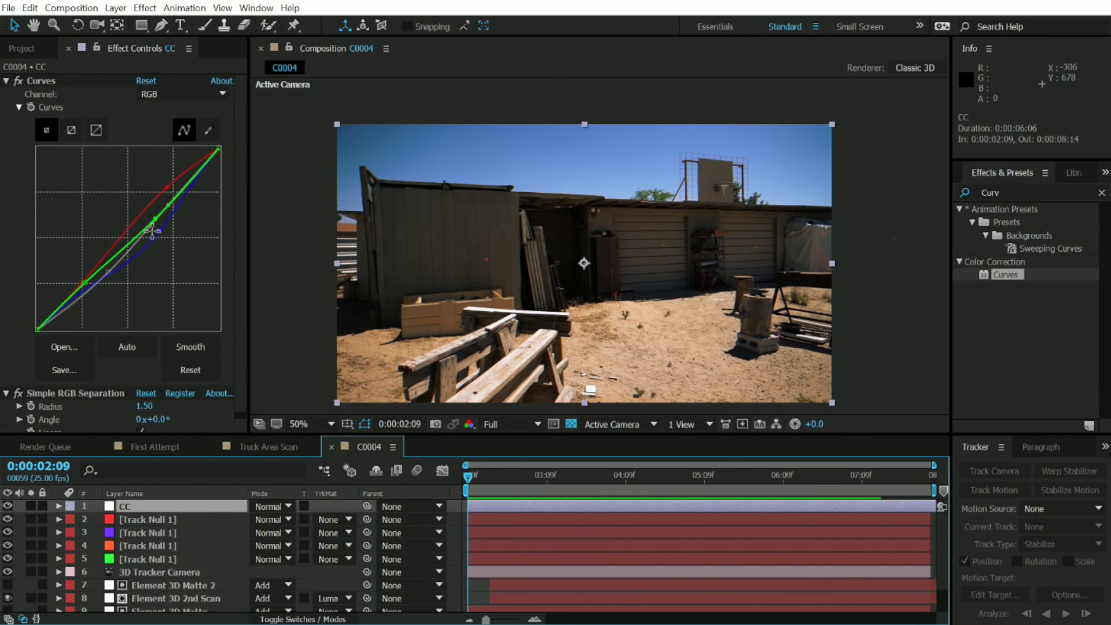
pyautogui.scroll(-1, 157, 305)
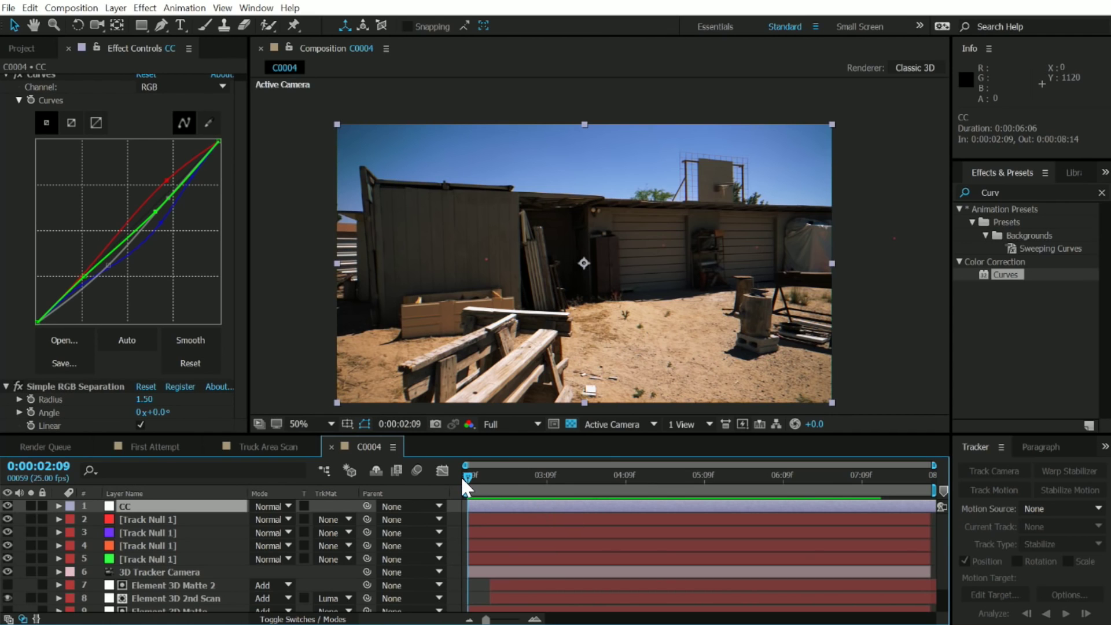
pyautogui.press('space')
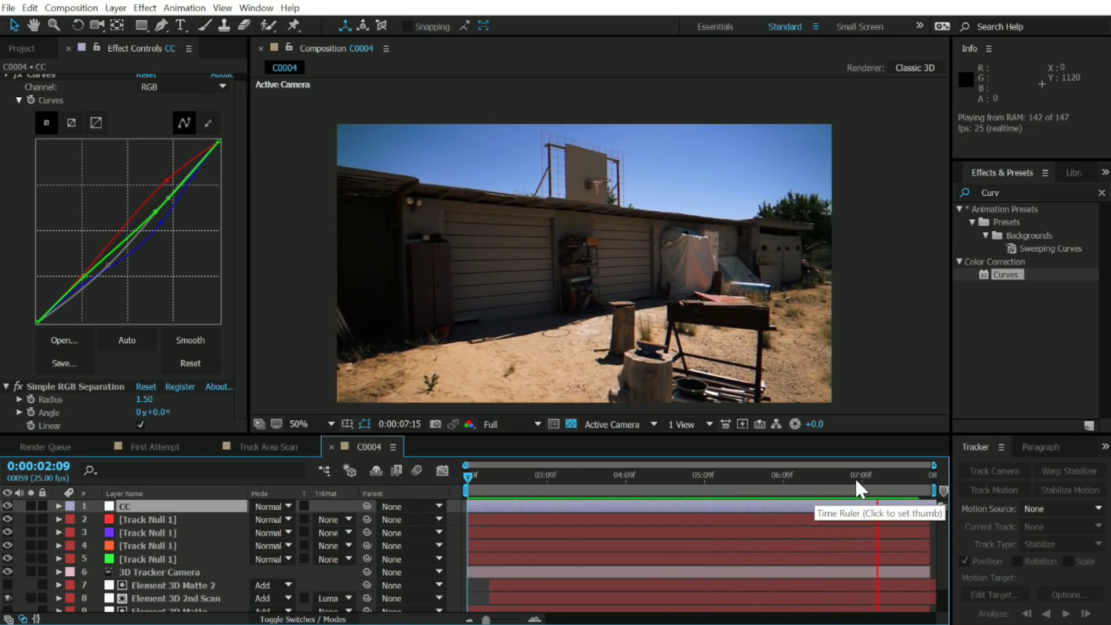
pyautogui.moveTo(856, 478)
pyautogui.mouseDown()
pyautogui.moveTo(623, 480)
pyautogui.moveTo(640, 492)
pyautogui.moveTo(627, 493)
pyautogui.mouseUp()
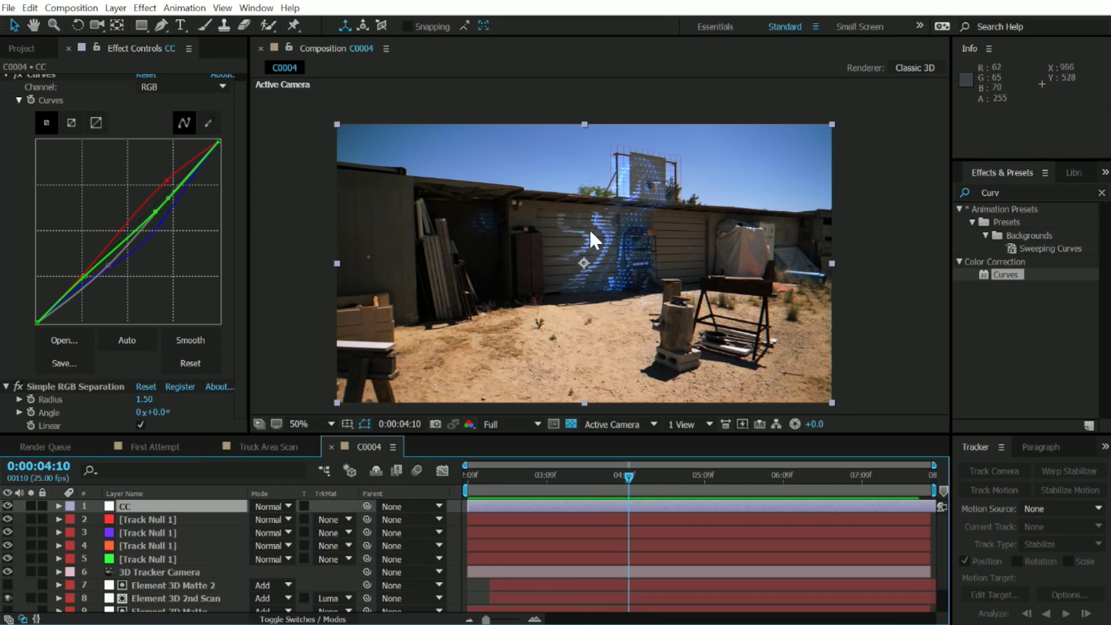
pyautogui.scroll(-2, 202, 587)
# Step: Reveal Element 3D 2nd Scan's Channel 1 UV offset in the timeline
pyautogui.click(182, 565)
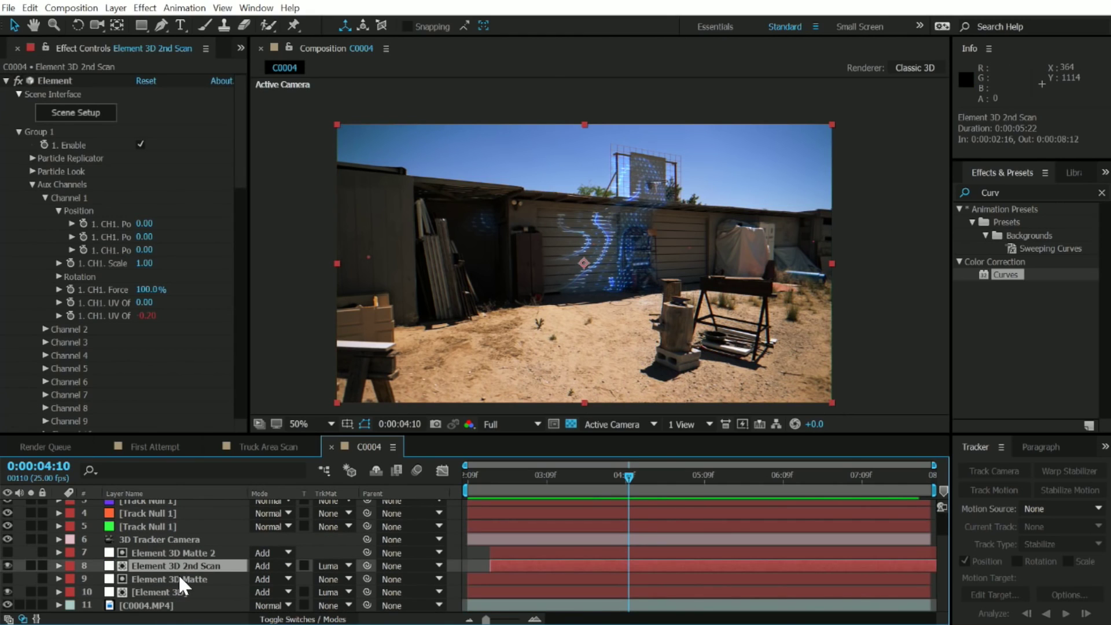
pyautogui.click(145, 316)
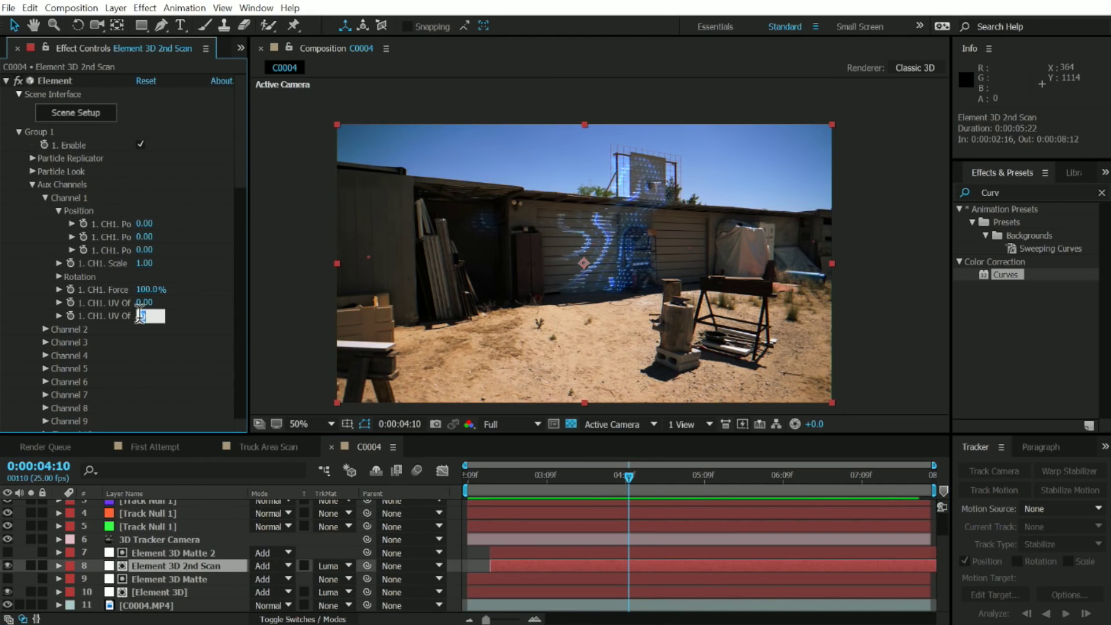
pyautogui.rightClick(98, 316)
pyautogui.click(189, 442)
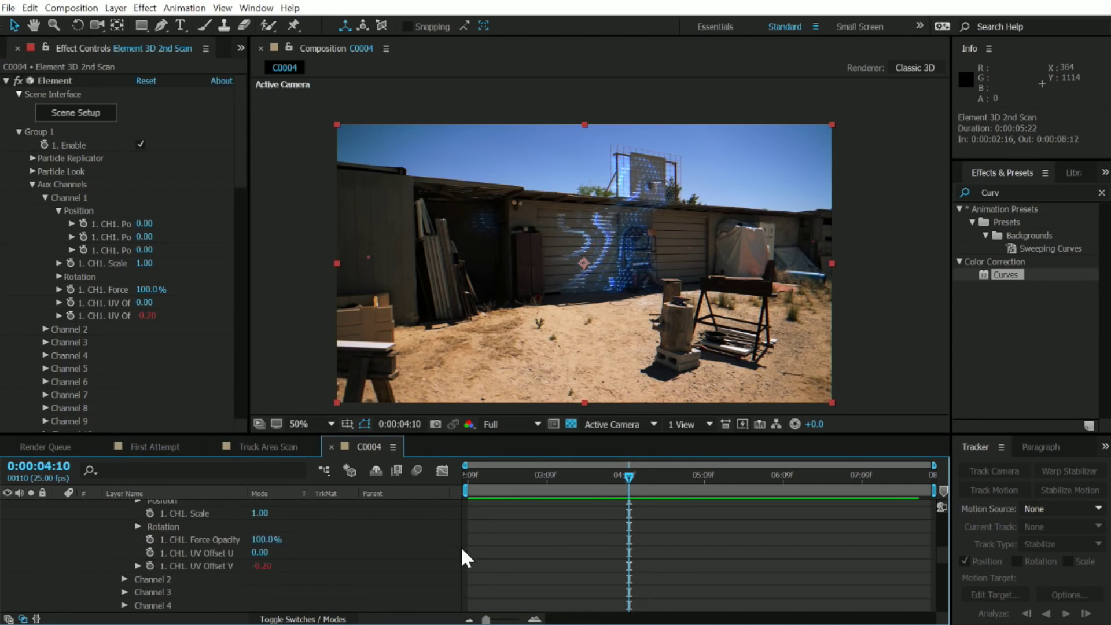
pyautogui.write('time*-0.1')
# Step: Delete the minus so UV Offset V reads time*0.1 and preview the upward scroll
pyautogui.click(485, 540)
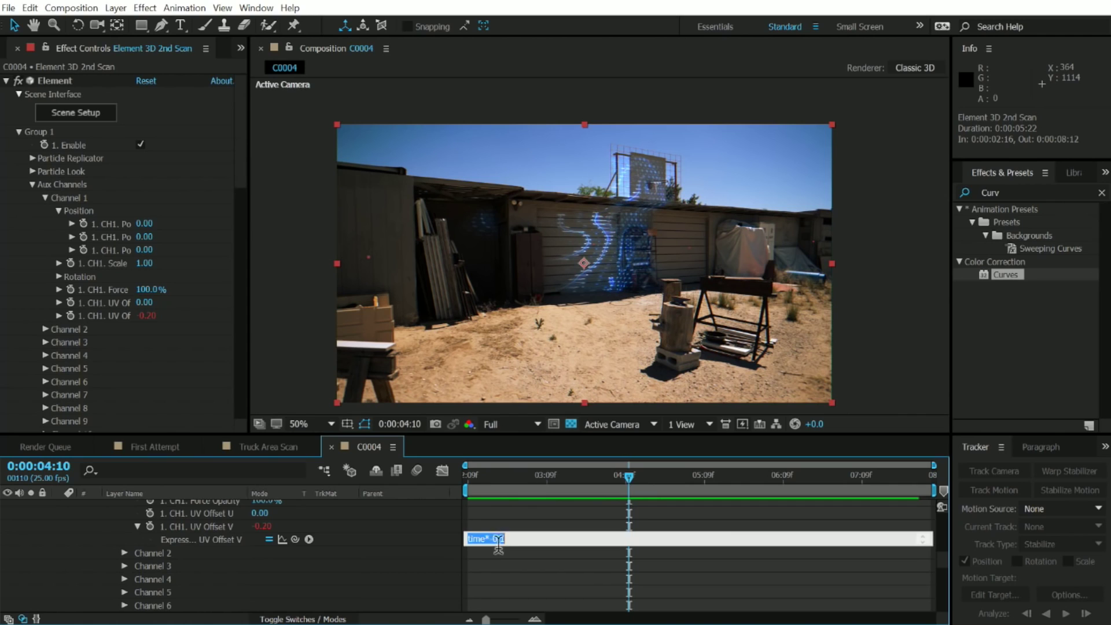
pyautogui.press('Delete')
pyautogui.click(542, 513)
pyautogui.click(526, 475)
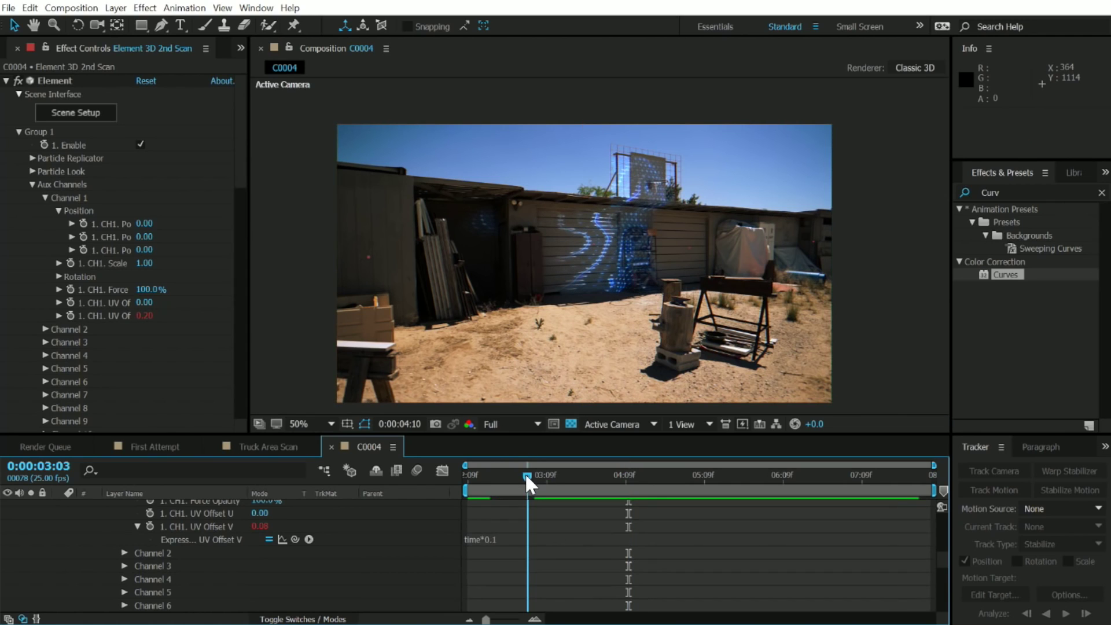
pyautogui.press('space')
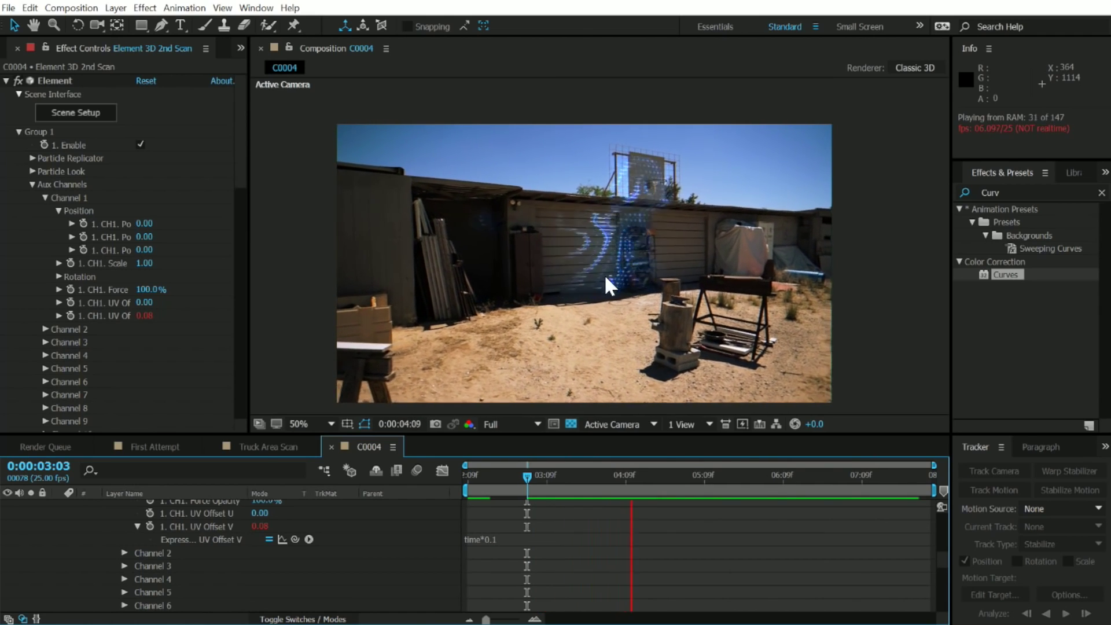
pyautogui.click(269, 447)
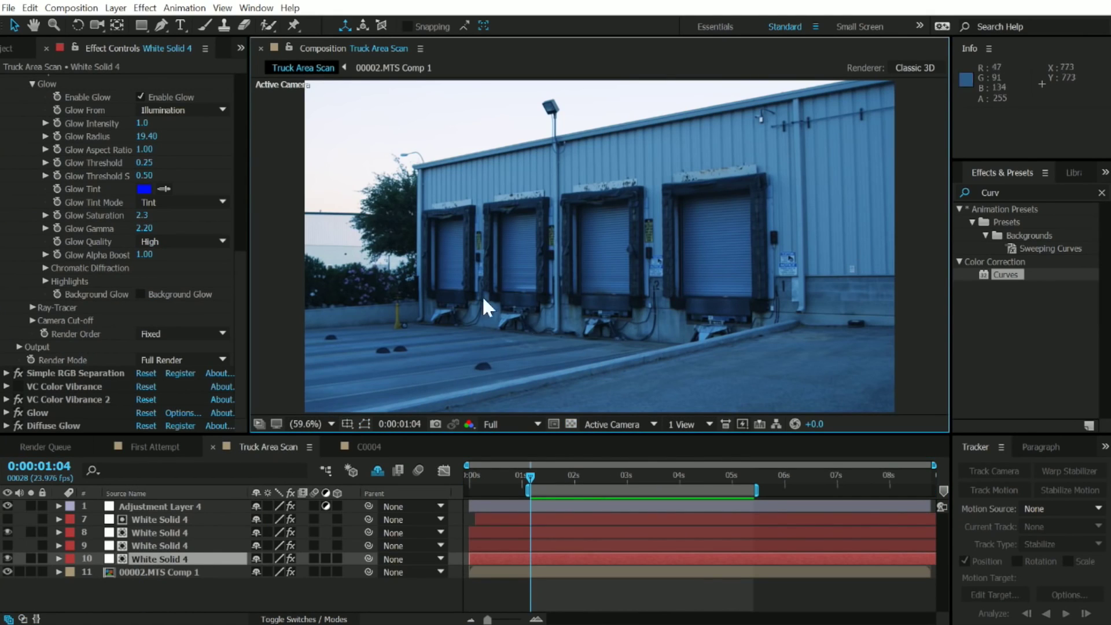
pyautogui.press('space')
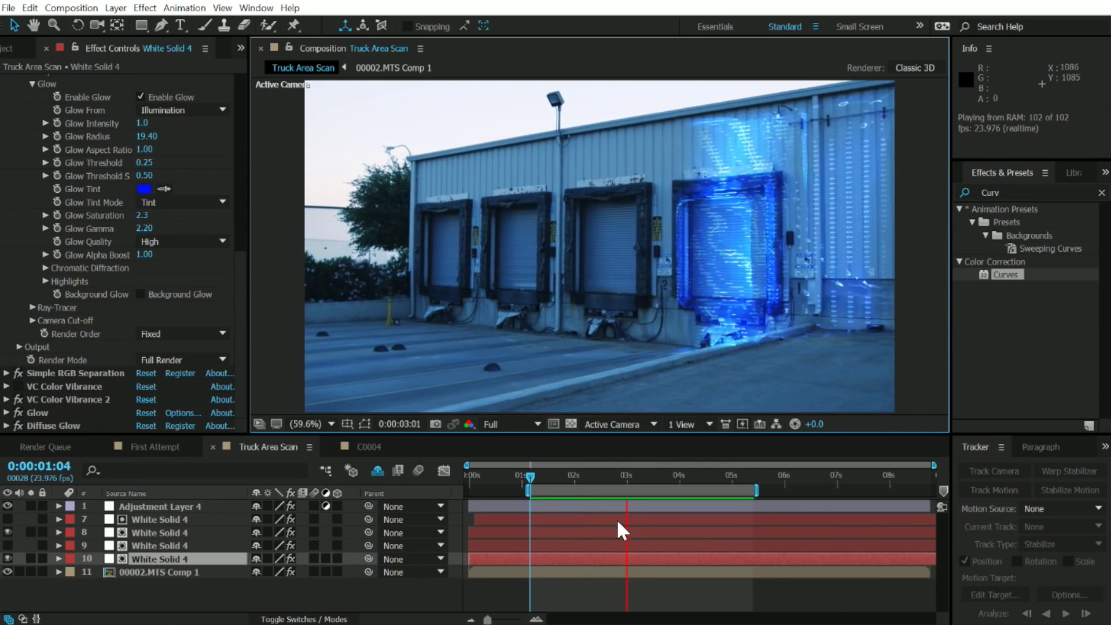
pyautogui.moveTo(530, 476); pyautogui.dragTo(550, 476)
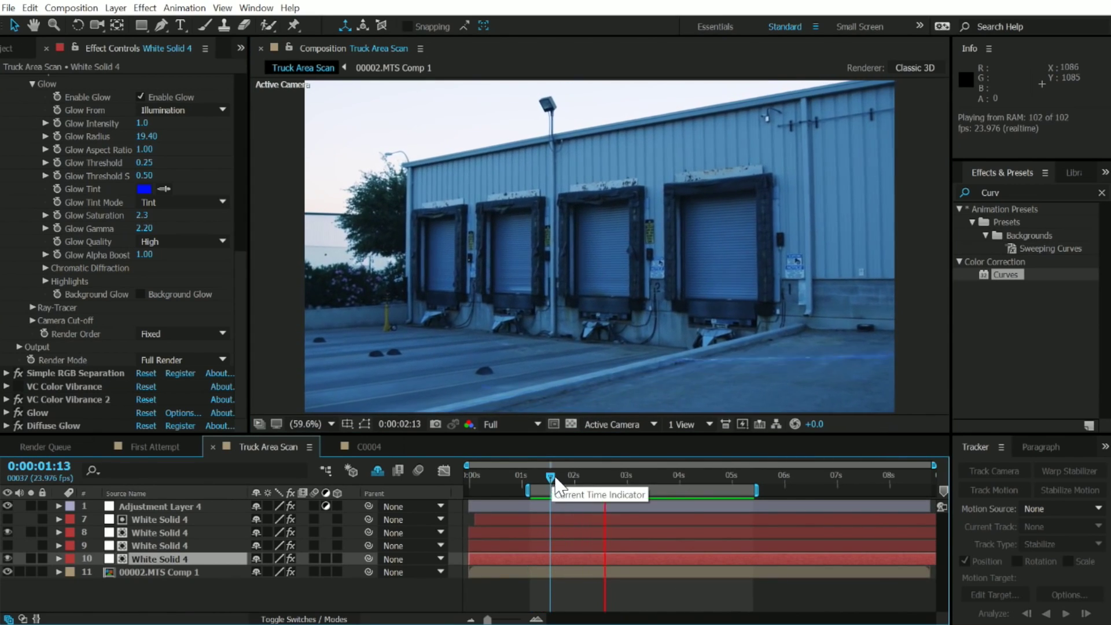
pyautogui.press('space')
pyautogui.click(549, 477)
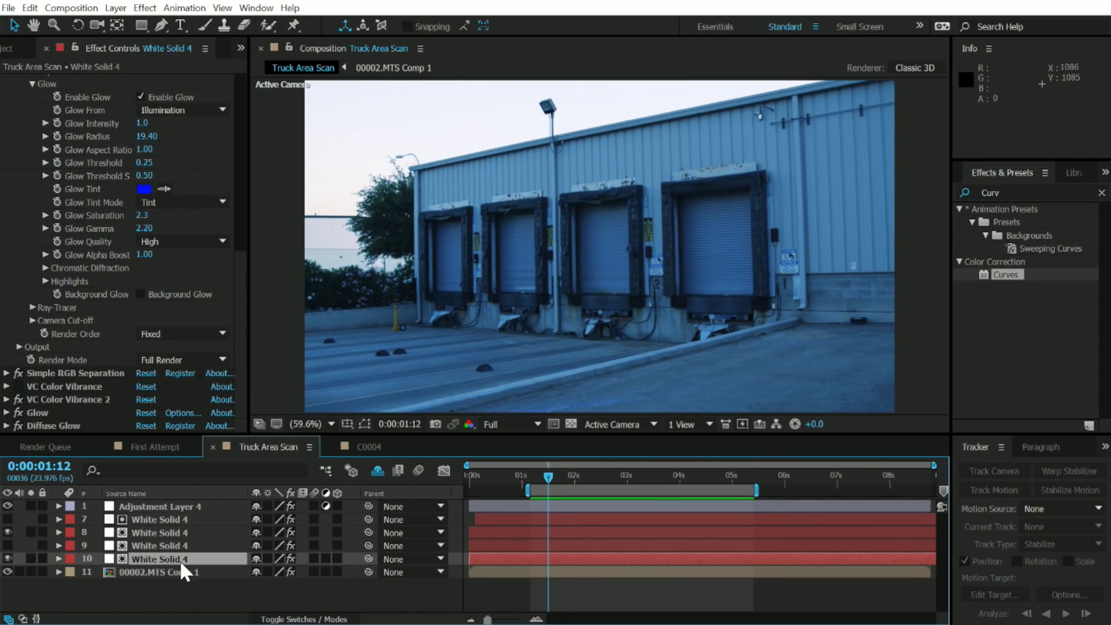
pyautogui.scroll(5, 104, 130)
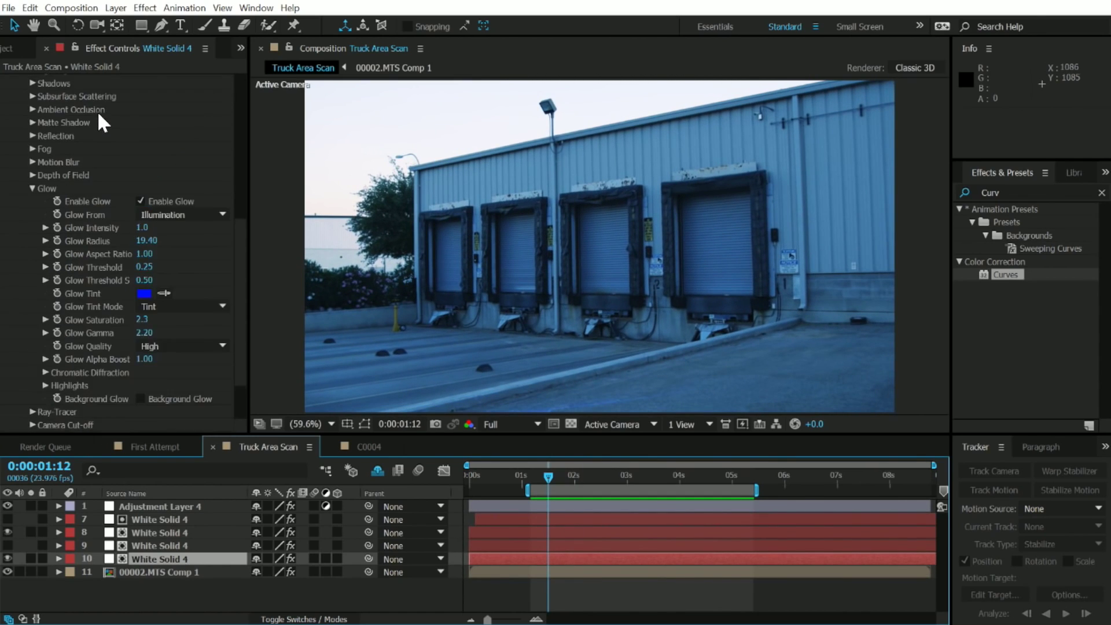
pyautogui.scroll(5, 96, 113)
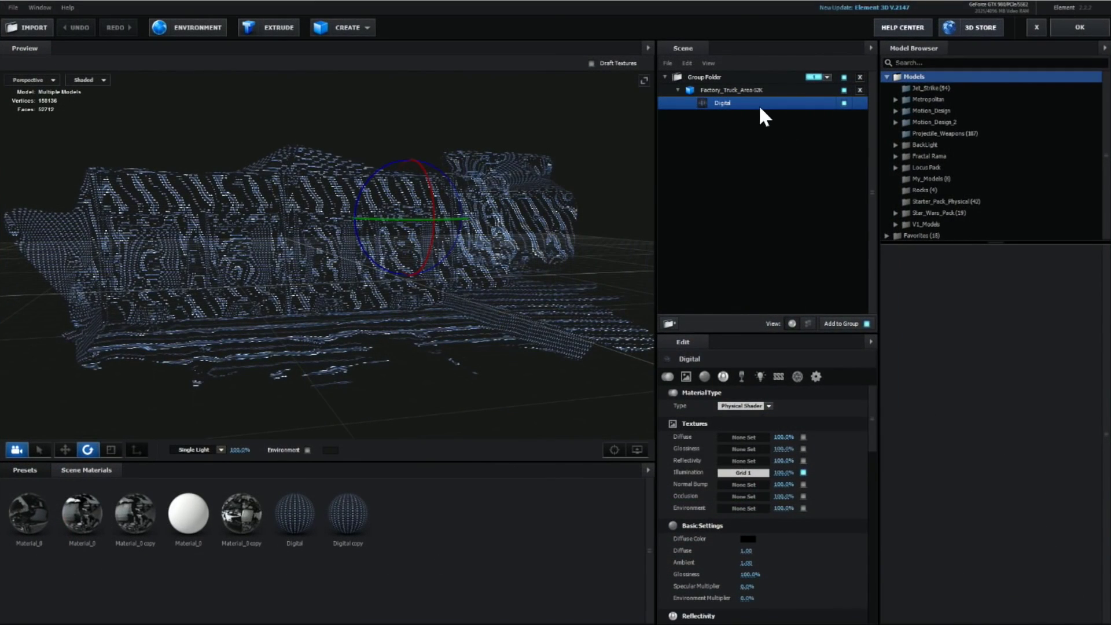
pyautogui.rightClick(759, 106)
pyautogui.click(795, 113)
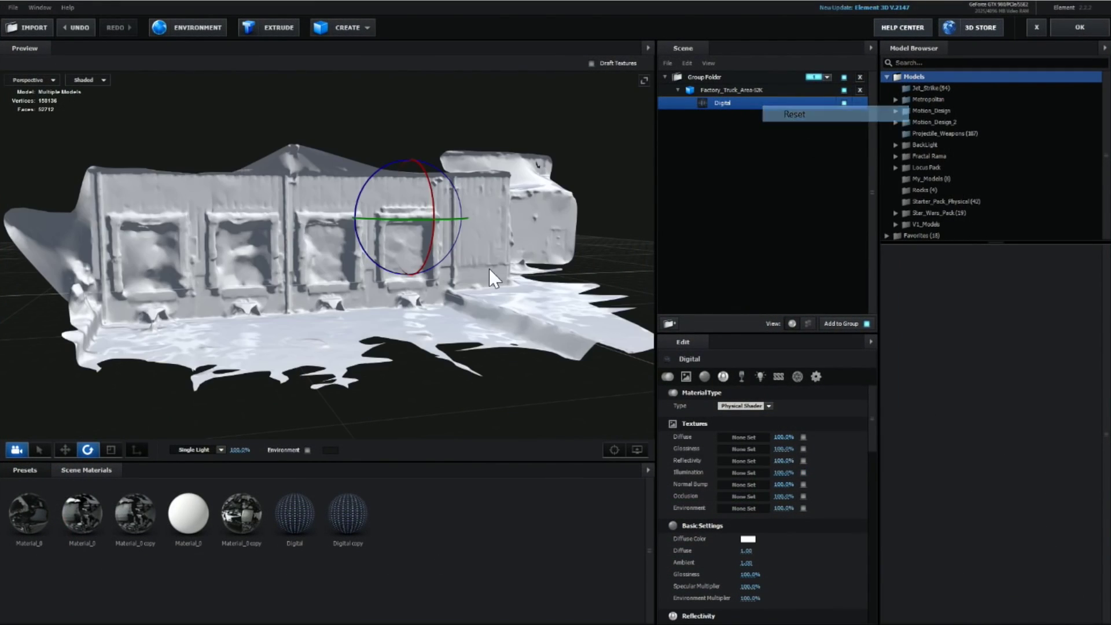
pyautogui.moveTo(489, 269); pyautogui.dragTo(533, 304)
pyautogui.scroll(4, 486, 313)
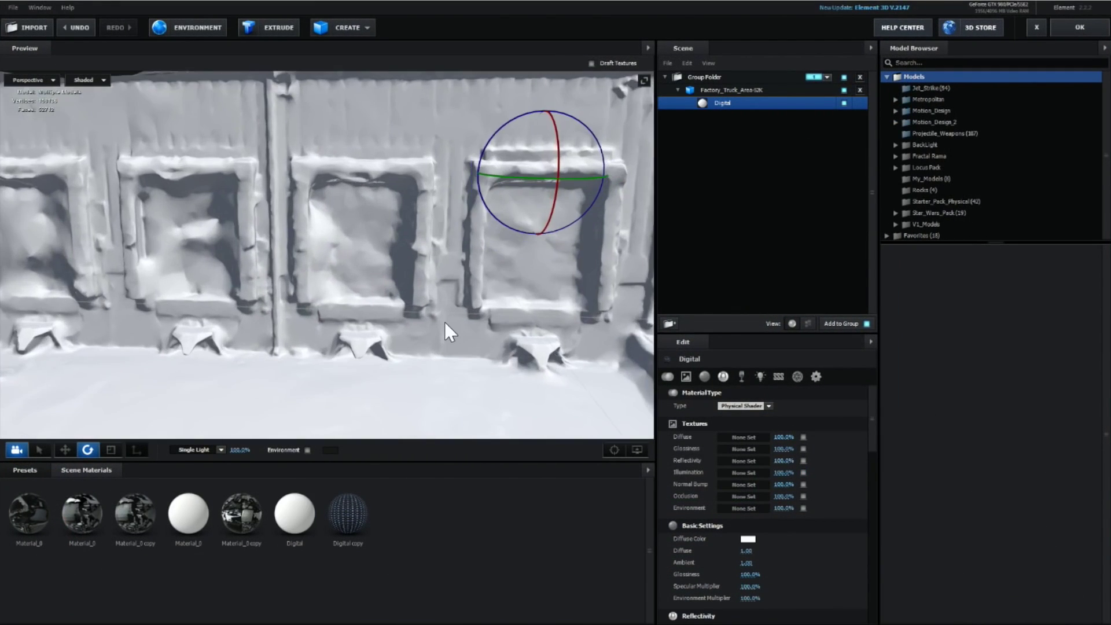
pyautogui.moveTo(444, 322)
pyautogui.mouseDown()
pyautogui.moveTo(280, 320)
pyautogui.moveTo(294, 329)
pyautogui.mouseUp()
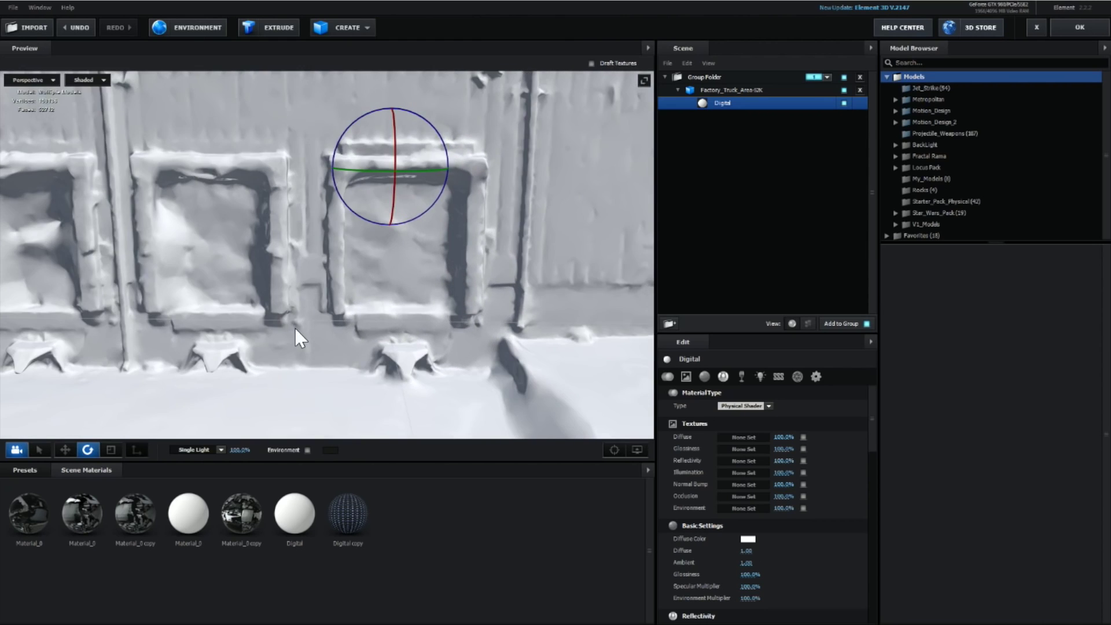
pyautogui.scroll(-5, 347, 322)
pyautogui.moveTo(442, 312); pyautogui.dragTo(555, 329)
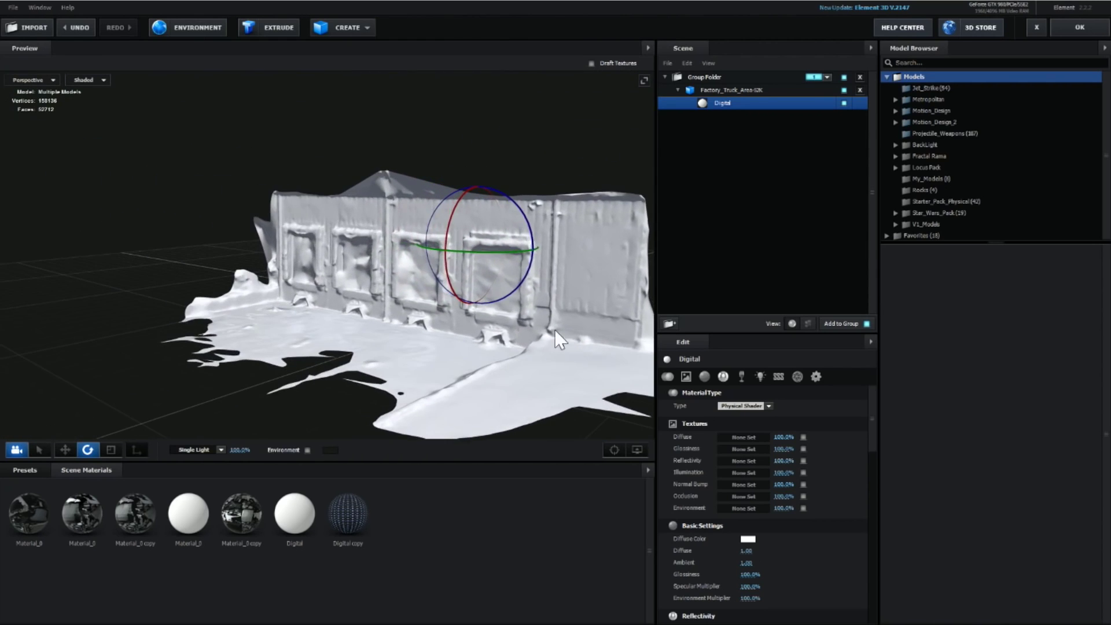
pyautogui.scroll(5, 486, 313)
pyautogui.moveTo(414, 363)
pyautogui.mouseDown()
pyautogui.moveTo(390, 390)
pyautogui.moveTo(619, 348)
pyautogui.moveTo(471, 335)
pyautogui.mouseUp()
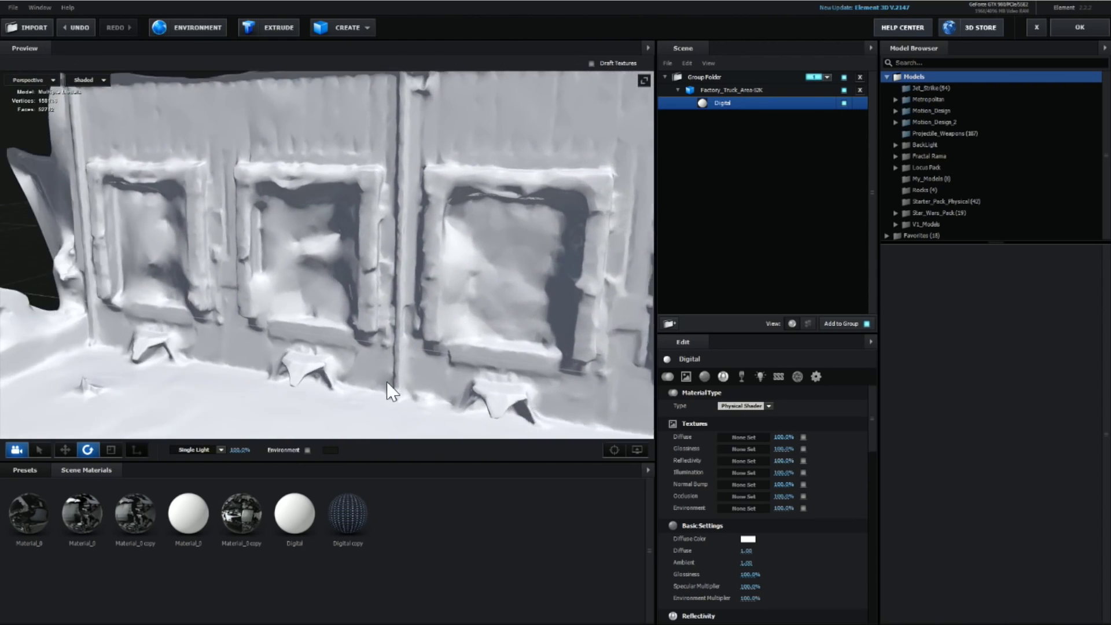
pyautogui.scroll(-4, 391, 390)
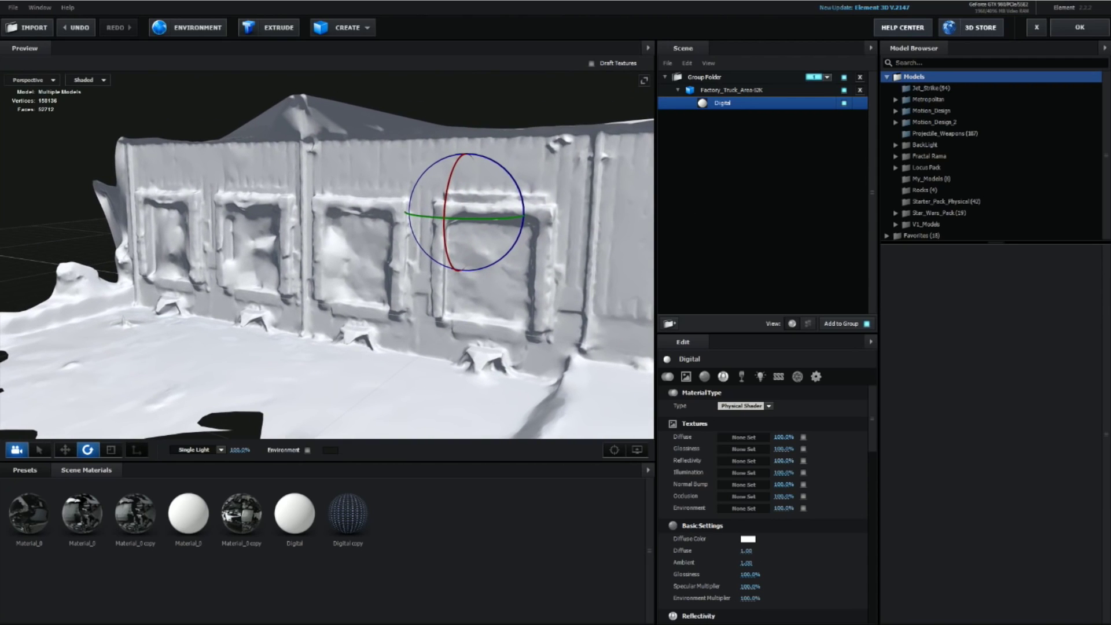
pyautogui.click(75, 28)
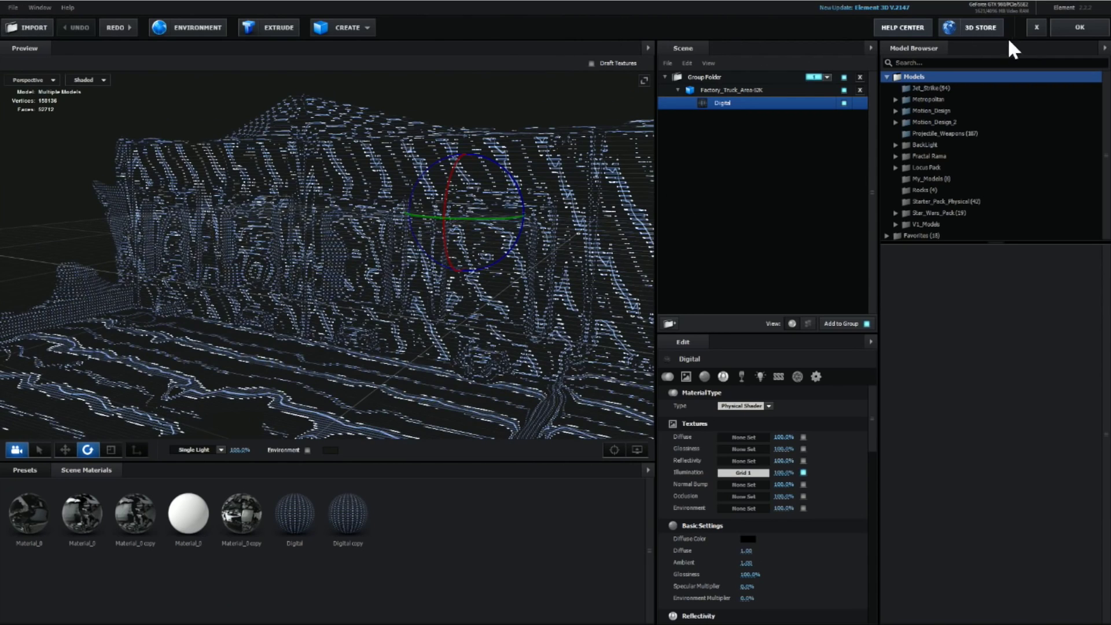
pyautogui.click(1079, 27)
pyautogui.moveTo(614, 473)
pyautogui.mouseDown()
pyautogui.moveTo(663, 473)
pyautogui.moveTo(644, 474)
pyautogui.mouseUp()
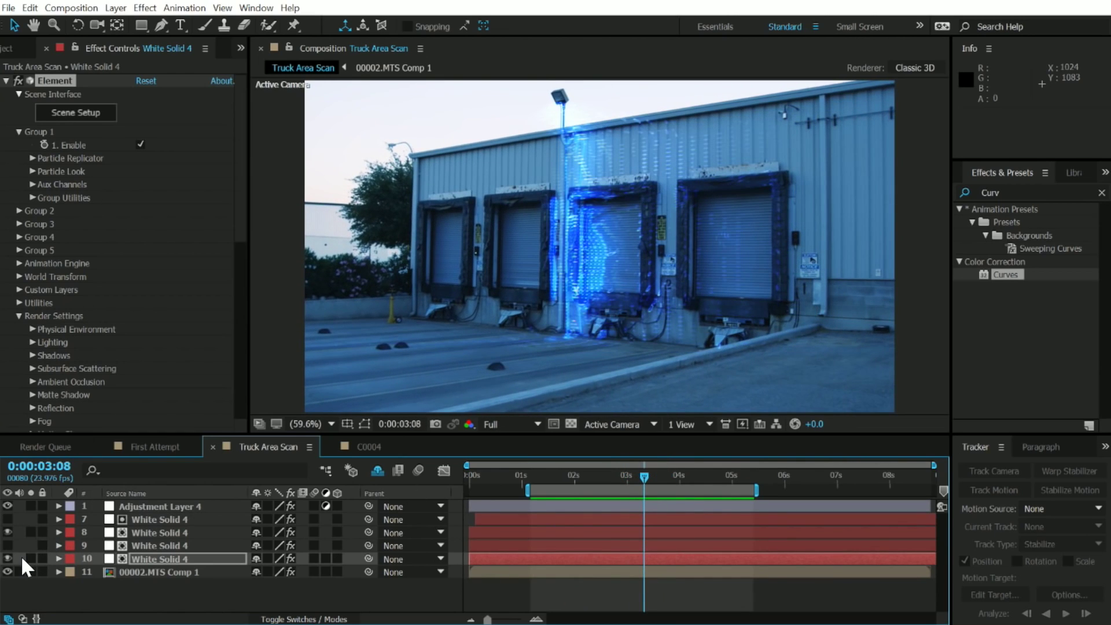
pyautogui.click(31, 558)
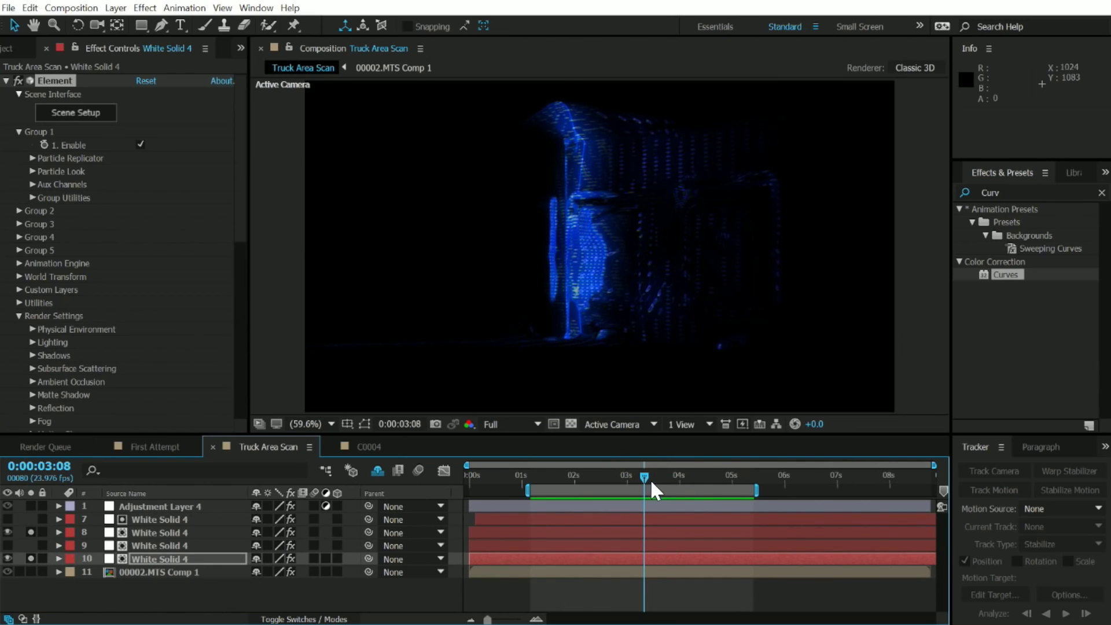
pyautogui.moveTo(646, 477); pyautogui.dragTo(630, 480)
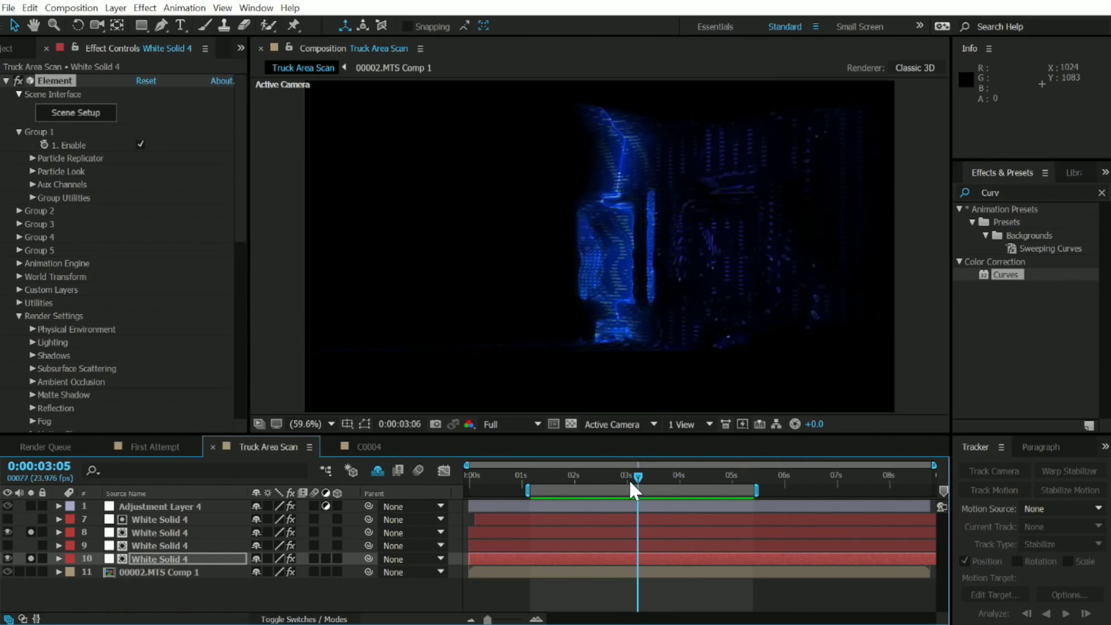
pyautogui.press('space')
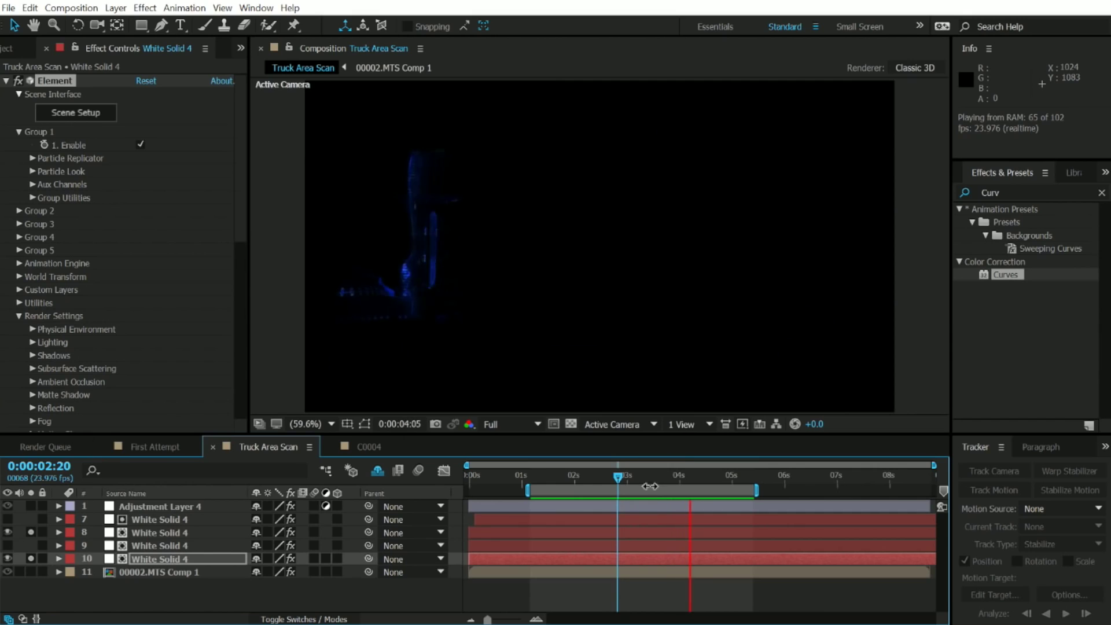
pyautogui.press('space')
pyautogui.moveTo(620, 479)
pyautogui.mouseDown()
pyautogui.moveTo(662, 479)
pyautogui.moveTo(630, 480)
pyautogui.mouseUp()
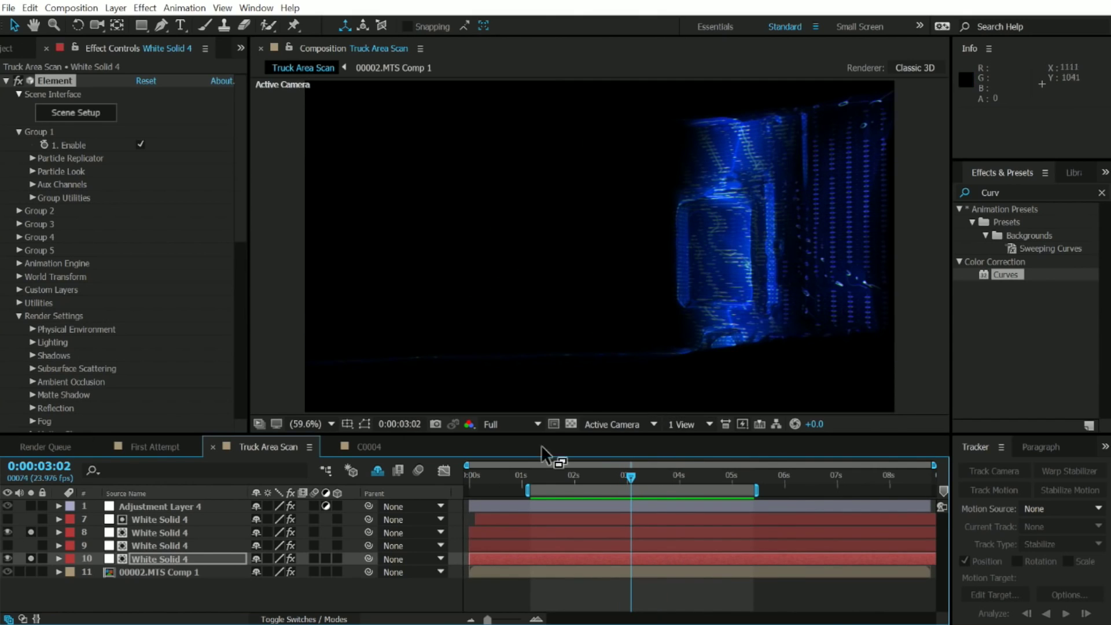
pyautogui.click(30, 559)
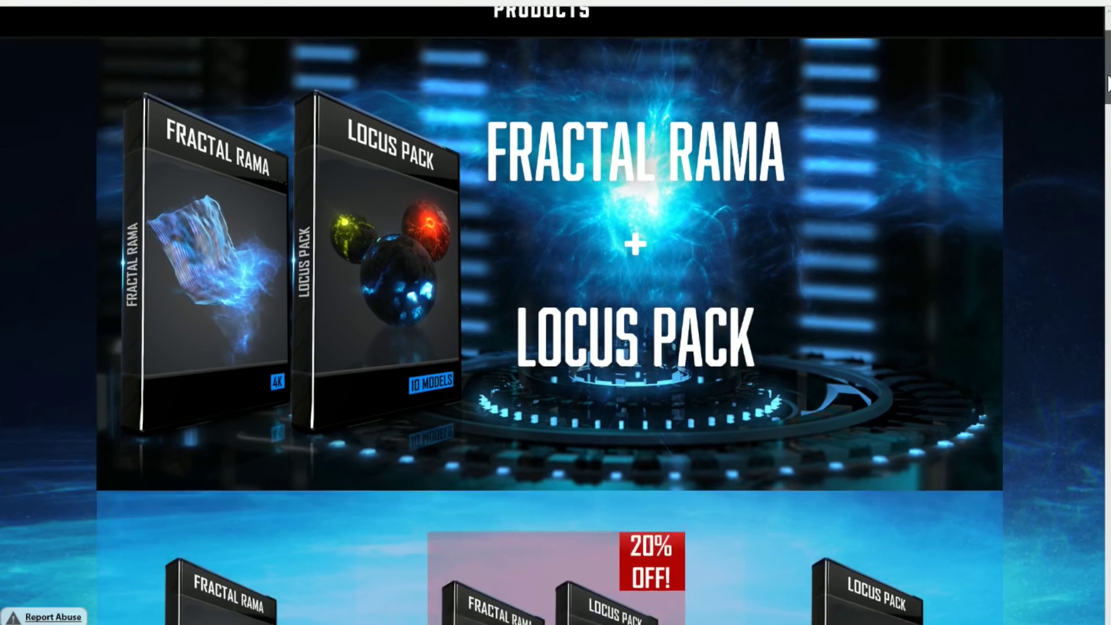
pyautogui.scroll(-5, 555, 313)
pyautogui.scroll(-1, 555, 312)
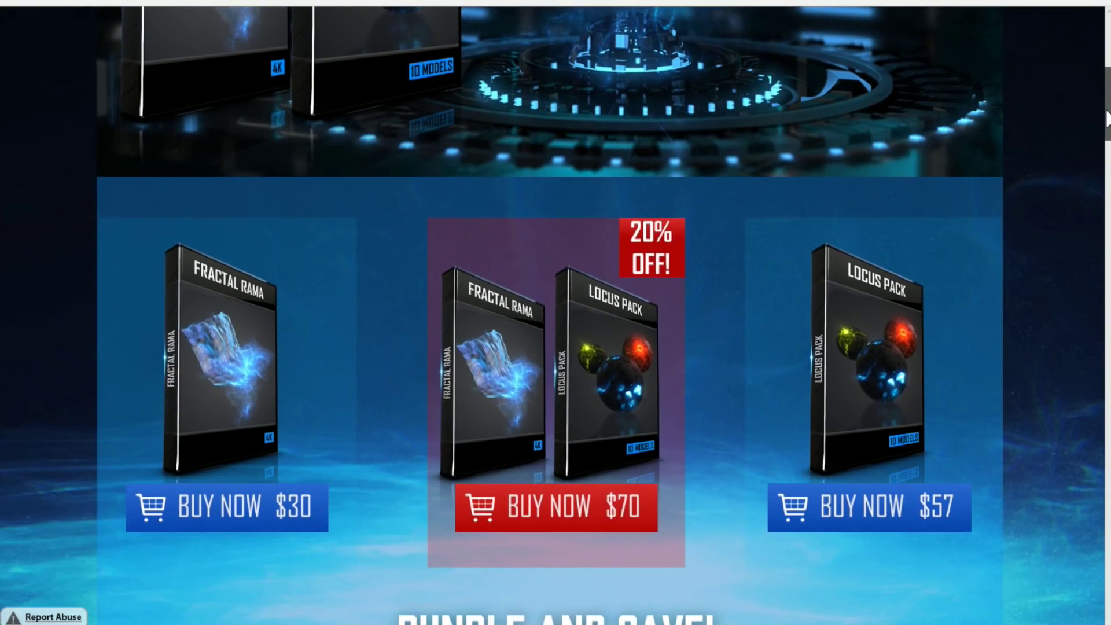
pyautogui.scroll(-1, 556, 312)
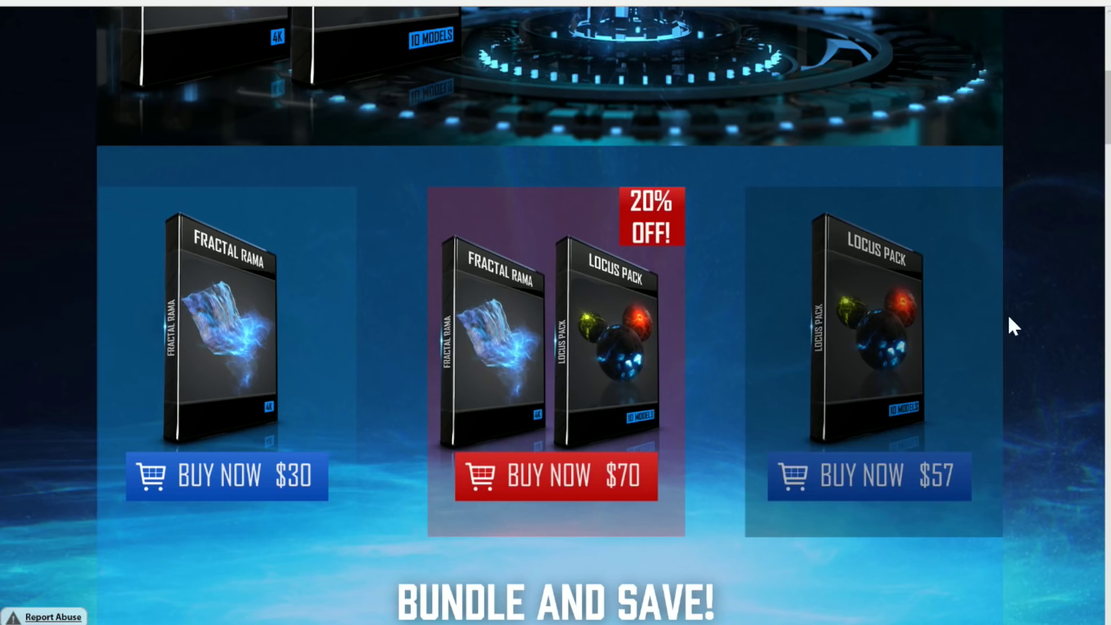
pyautogui.scroll(-1, 1008, 313)
pyautogui.scroll(-3, 1008, 313)
pyautogui.scroll(-3, 1008, 313)
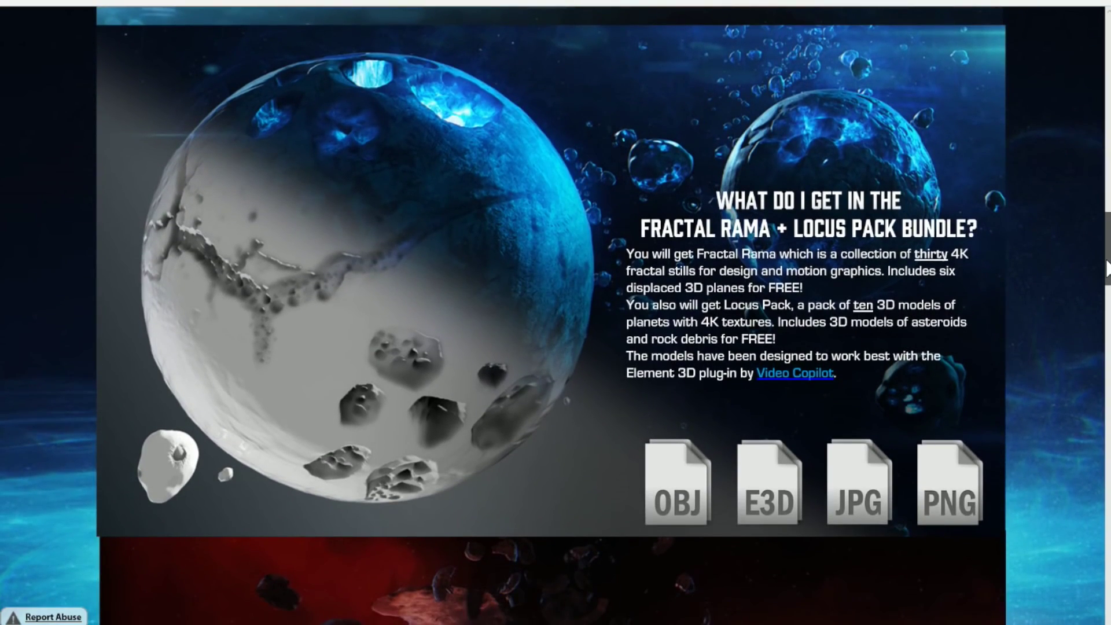
pyautogui.scroll(-3, 1009, 313)
pyautogui.scroll(-3, 1008, 314)
pyautogui.scroll(-2, 1008, 313)
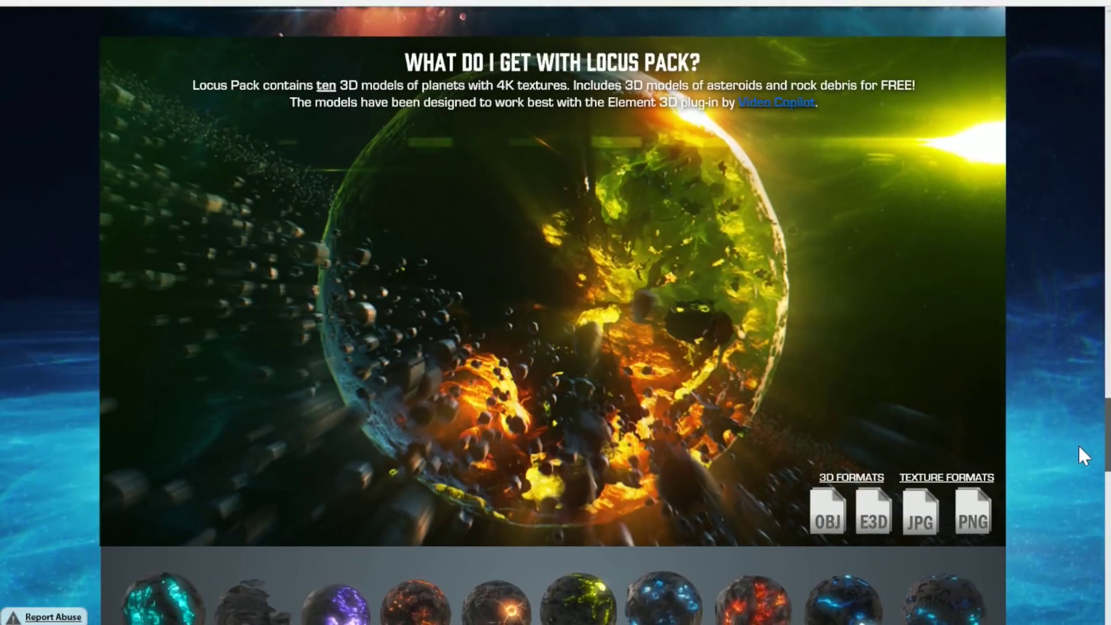
pyautogui.scroll(-2, 1079, 444)
pyautogui.scroll(-3, 1078, 457)
pyautogui.scroll(-3, 1079, 468)
pyautogui.scroll(-3, 1076, 482)
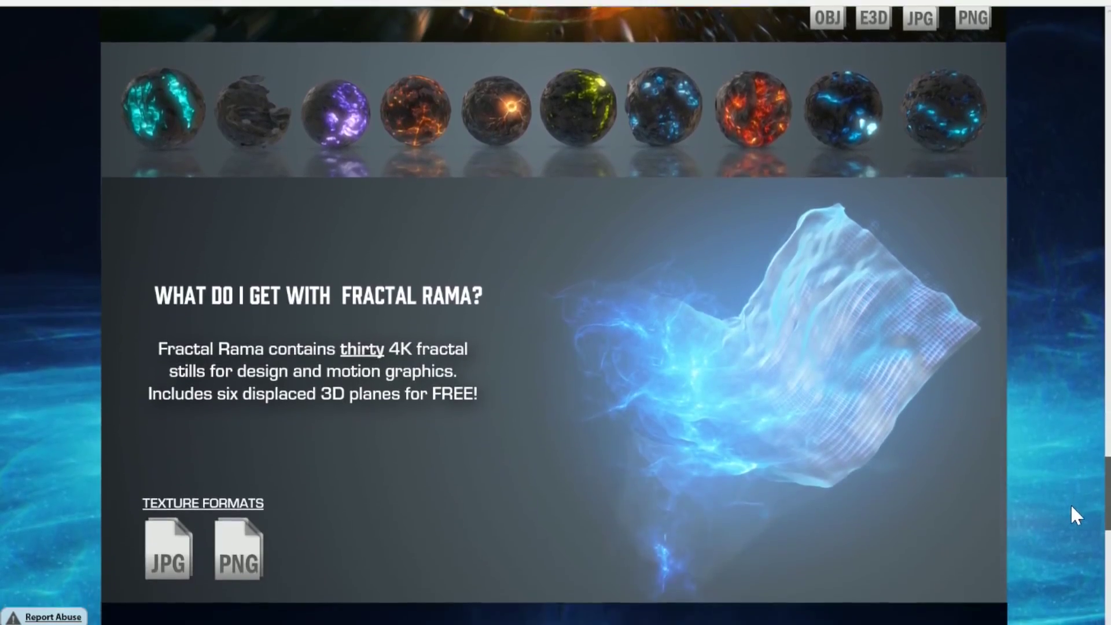